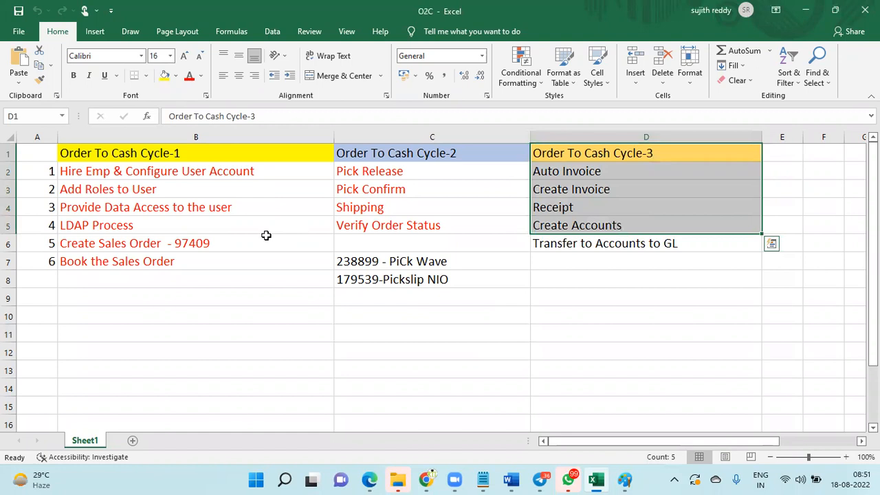
Select the Order To Cash Cycle steps and order number 97409 in the worksheet
left_click_drag(48, 156, 204, 263)
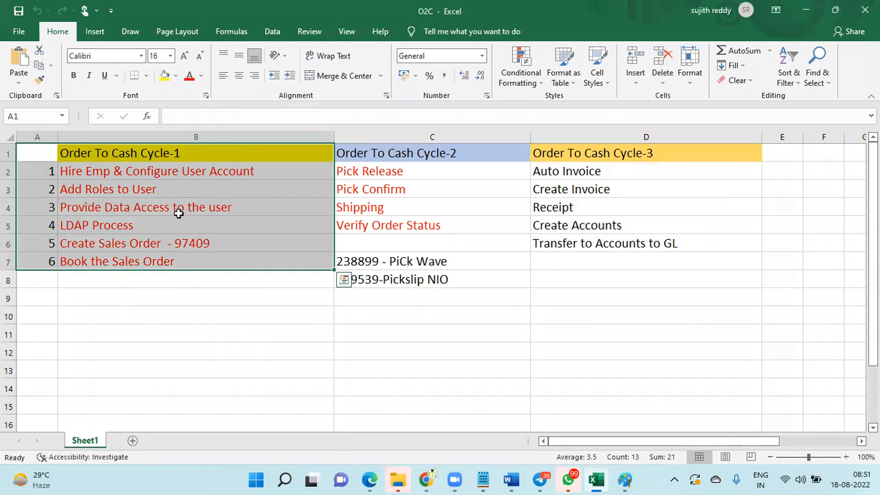
double_click(180, 241)
left_click_drag(175, 241, 212, 242)
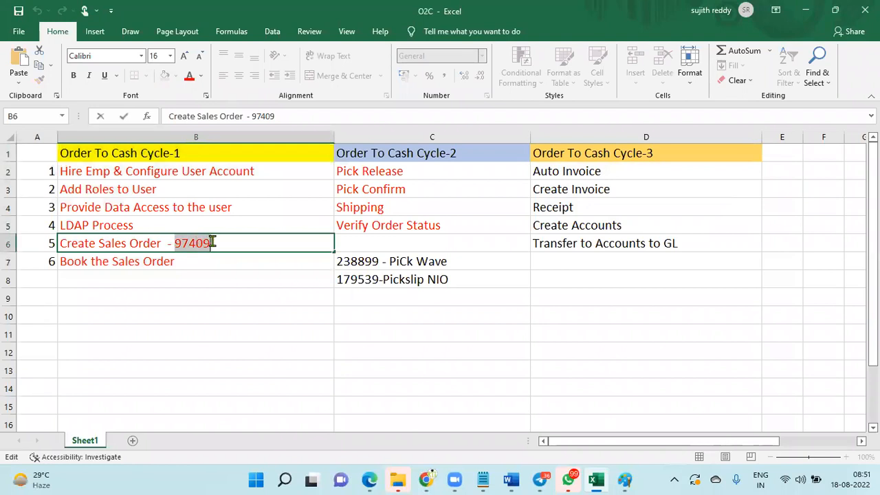
left_click(439, 152)
left_click_drag(442, 150, 430, 279)
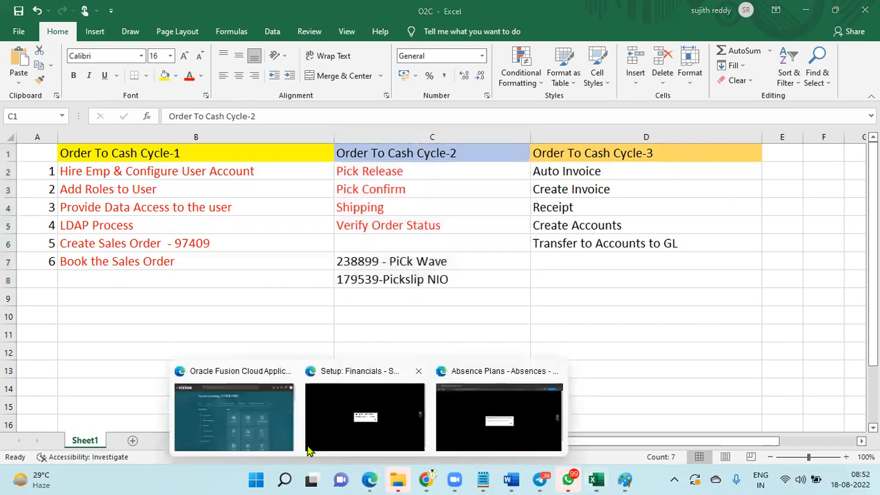
Open Manage Orders in the Order Management work area and search for order 97409
left_click(234, 412)
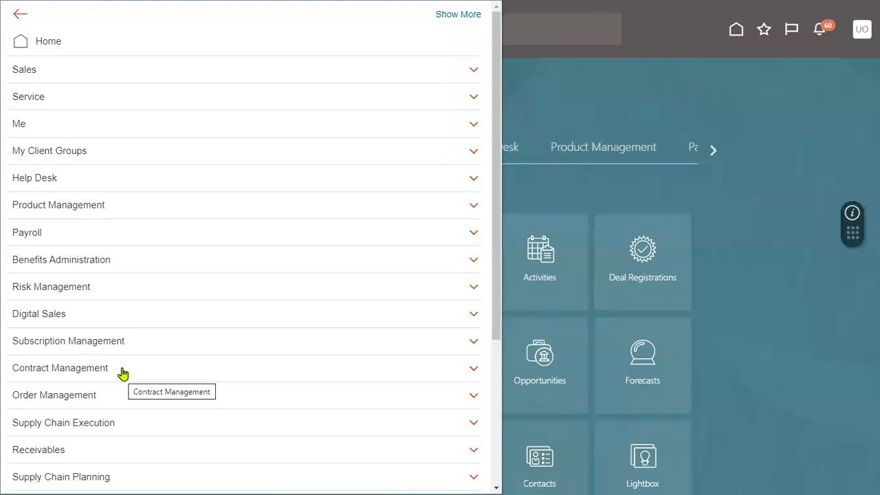
left_click(115, 398)
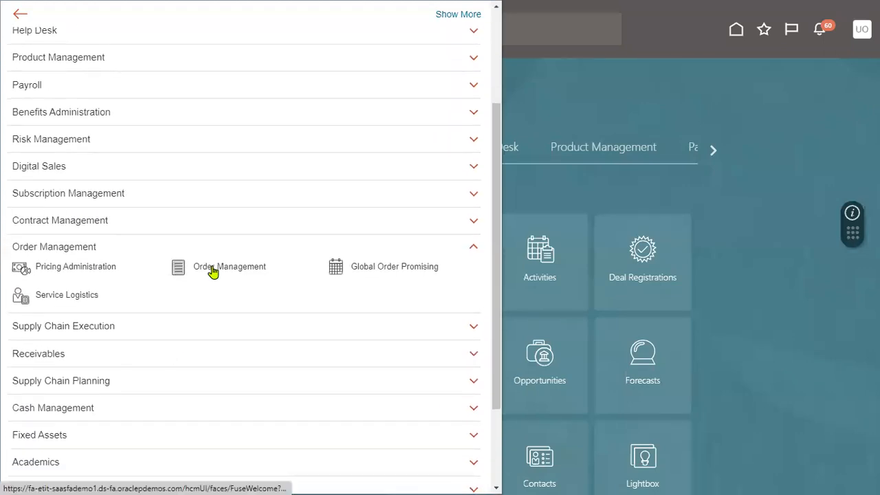
left_click(213, 270)
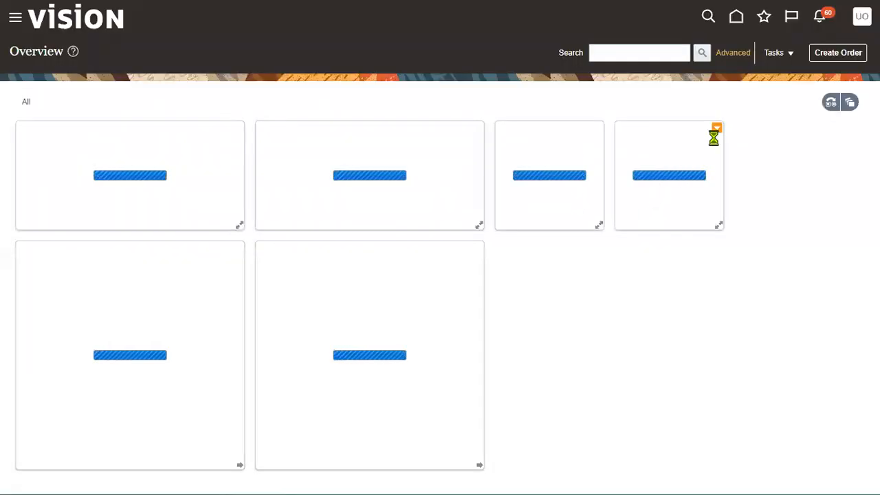
left_click(790, 55)
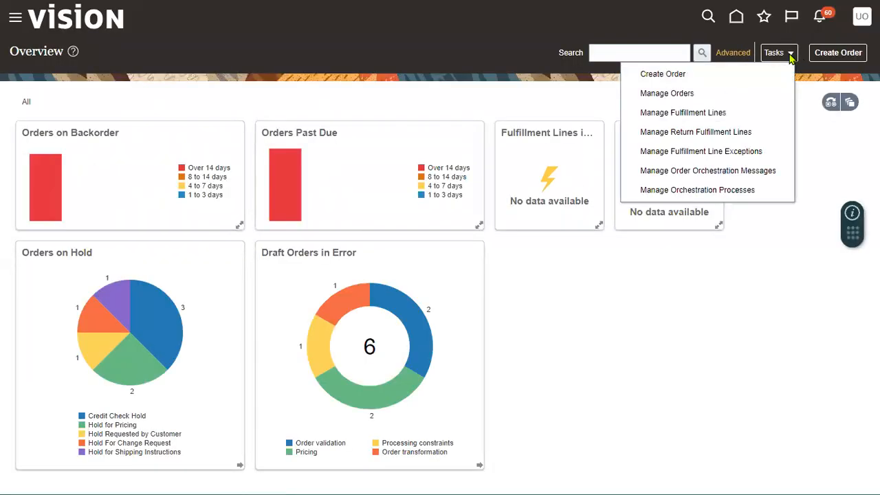
left_click(667, 93)
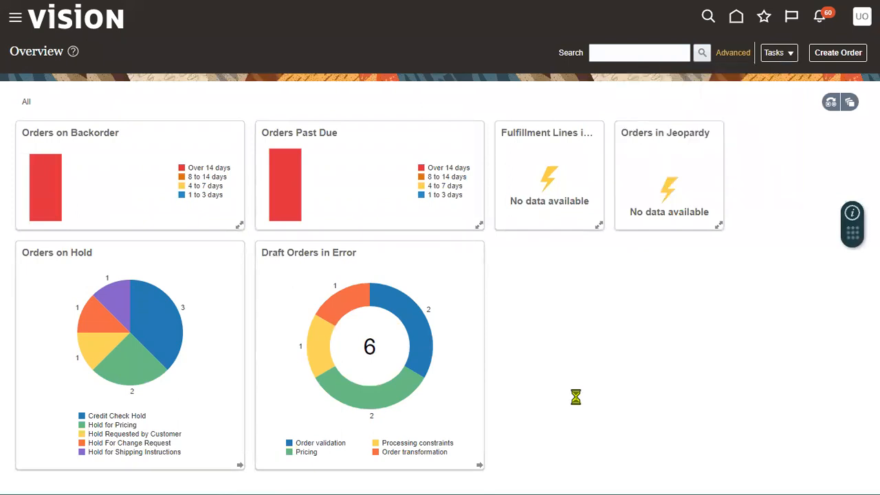
left_click(235, 154)
type("97409")
left_click(666, 252)
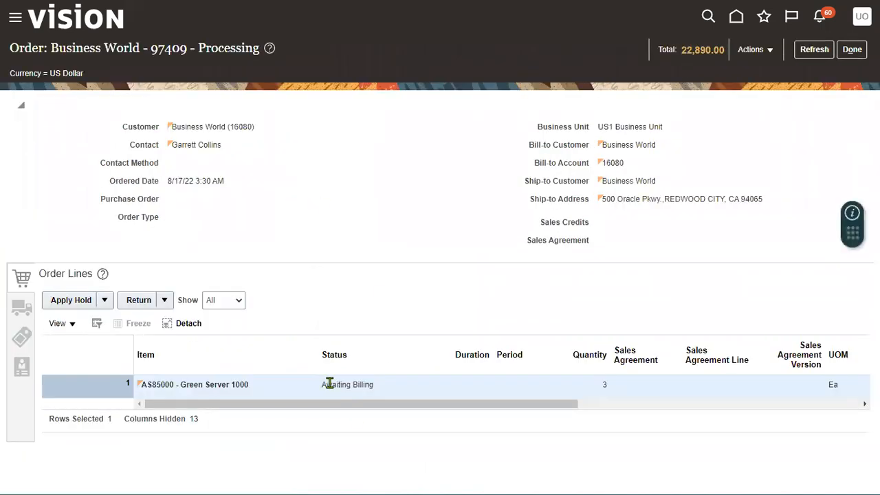
Switch order 97409 to its fulfillment view to show fulfillment line 1-1
triple_click(330, 384)
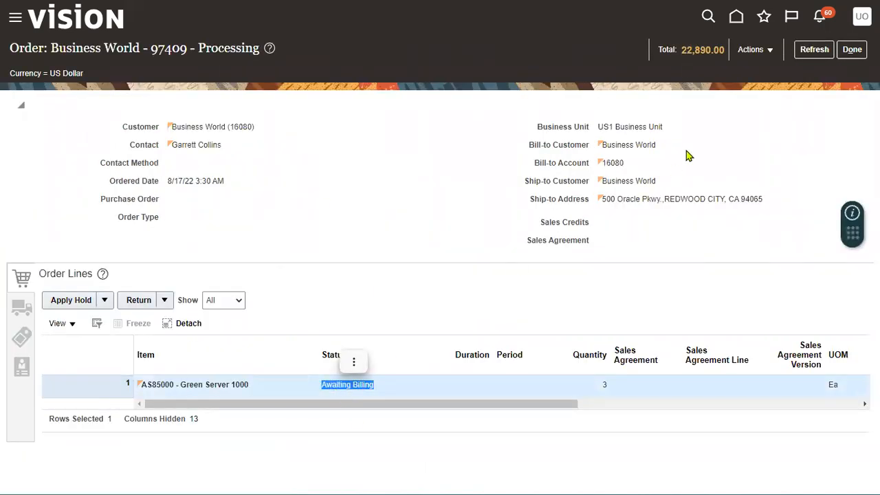
left_click(755, 49)
left_click(709, 192)
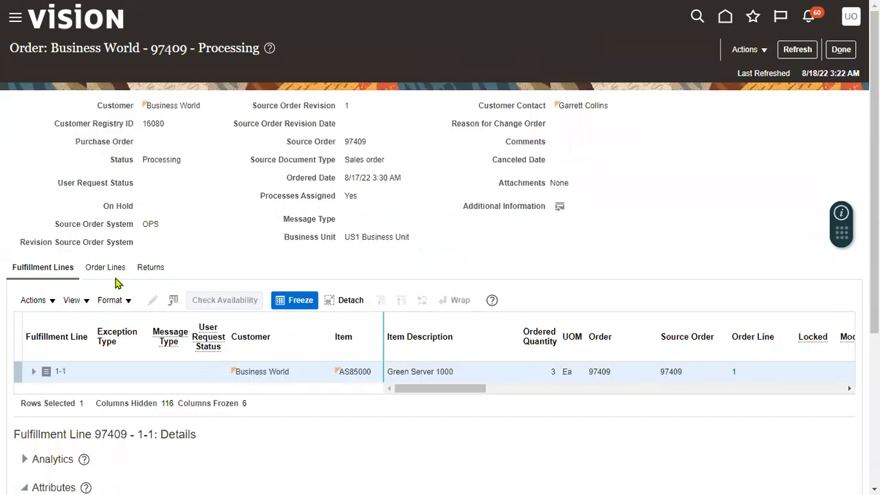
scroll(134, 430, "down", 4)
Review the line's General and Shipping attributes, noting shipped and fulfilled quantities of 3
left_click(104, 280)
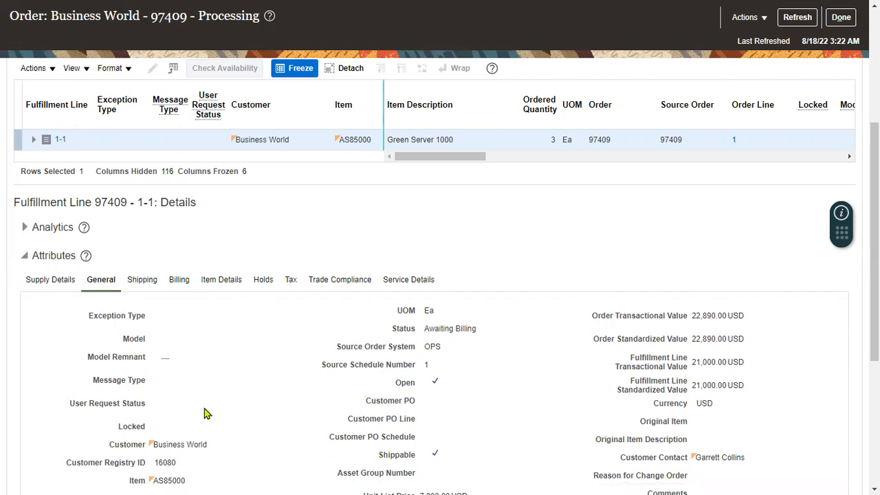
left_click(139, 281)
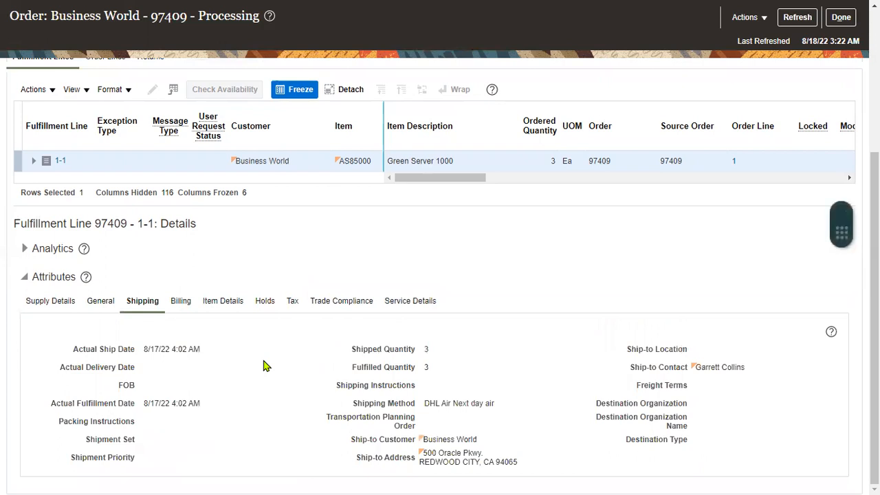
double_click(427, 348)
double_click(425, 367)
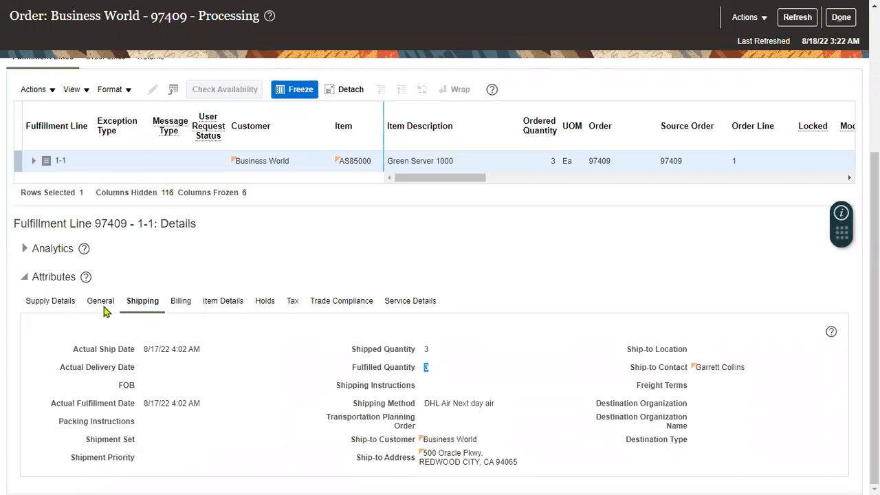
Check warehouse 002 in Supply Details, then return to the General attributes
left_click(63, 305)
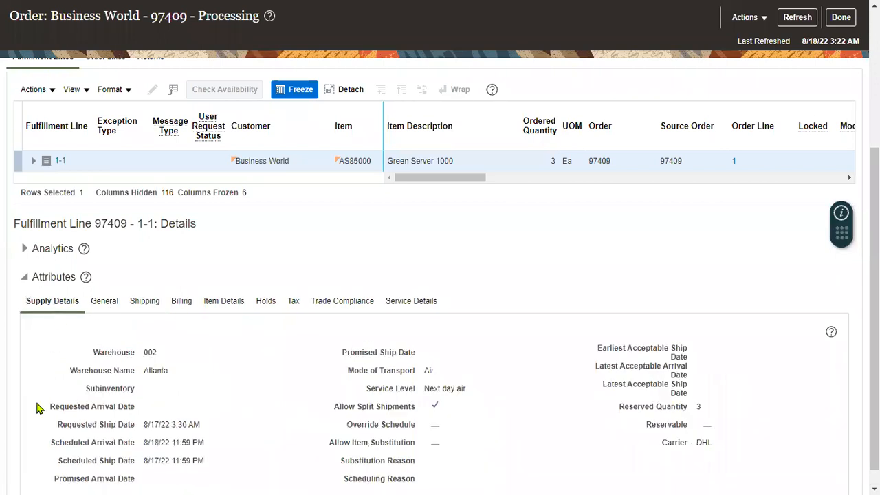
double_click(153, 354)
left_click_drag(158, 371, 177, 372)
scroll(273, 403, "down", 1)
left_click(157, 349)
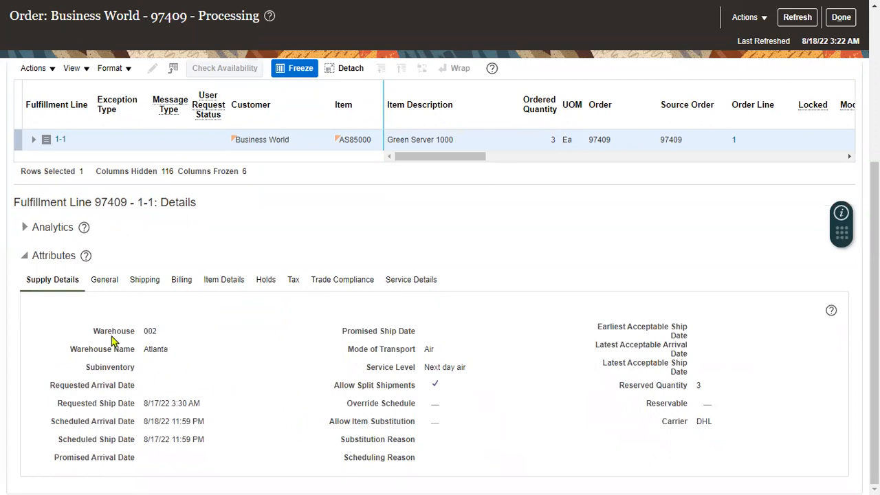
left_click(105, 283)
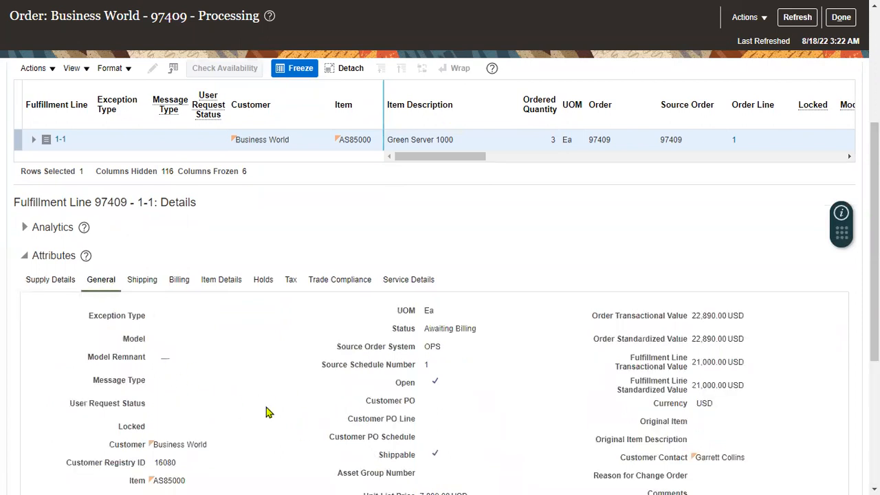
scroll(193, 404, "down", 1)
scroll(193, 404, "down", 3)
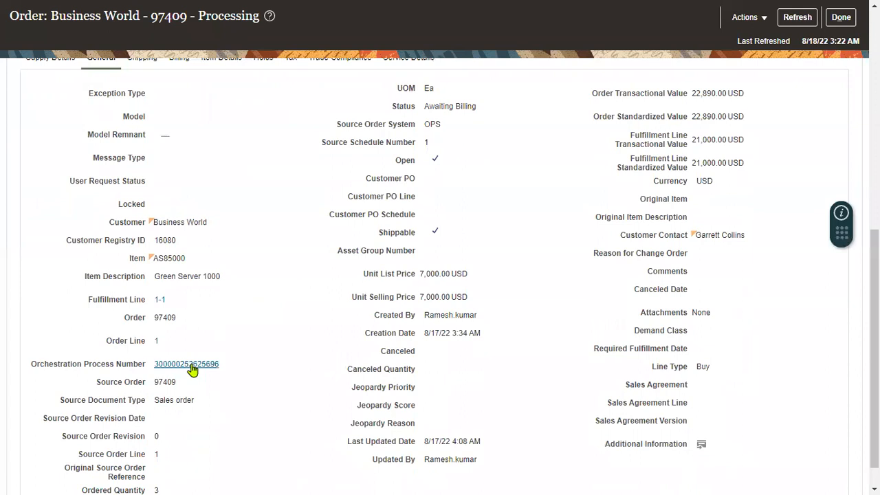
Open the line's orchestration process and select its Invoice task
left_click(192, 364)
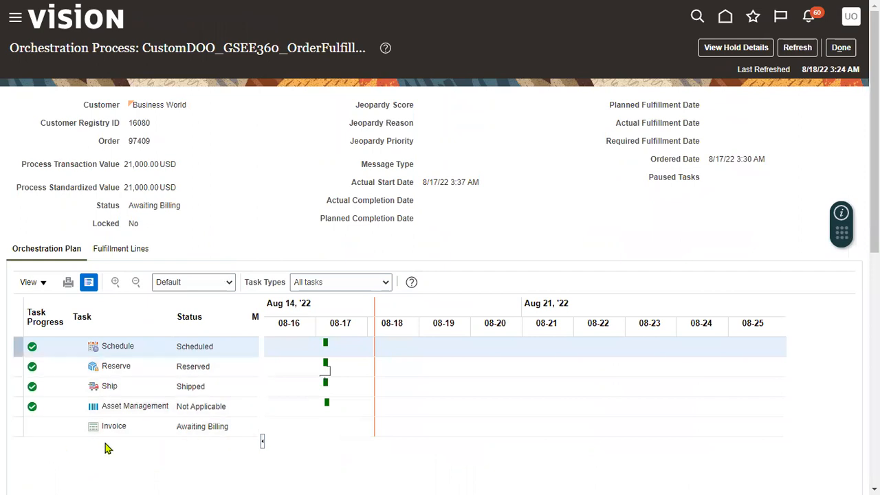
left_click(68, 426)
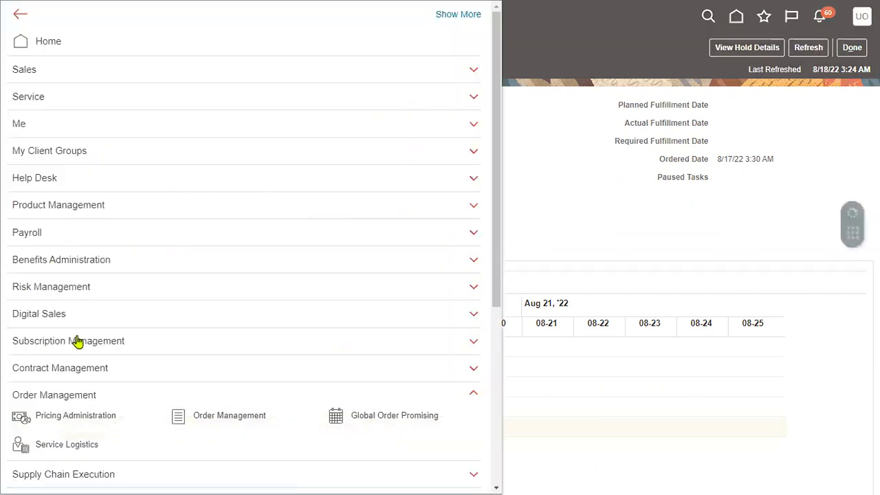
Open the Security Console from the Navigator's Tools group
scroll(200, 396, "down", 1)
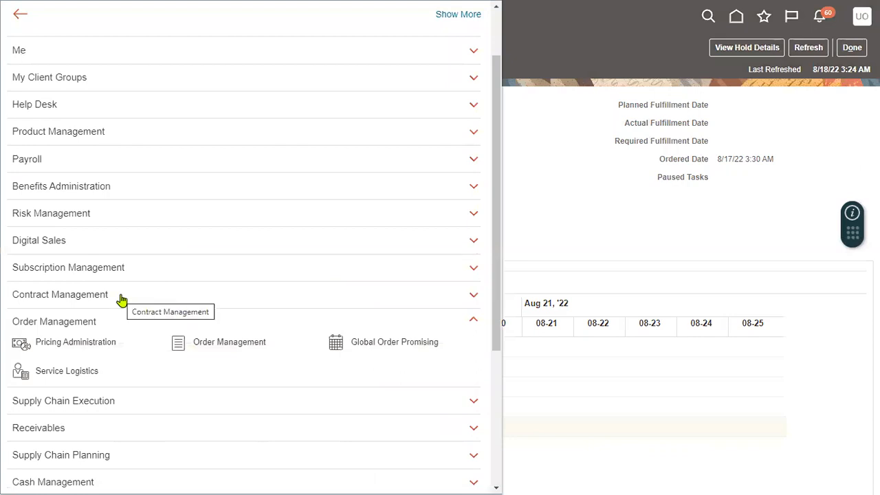
scroll(120, 300, "down", 3)
left_click(90, 185)
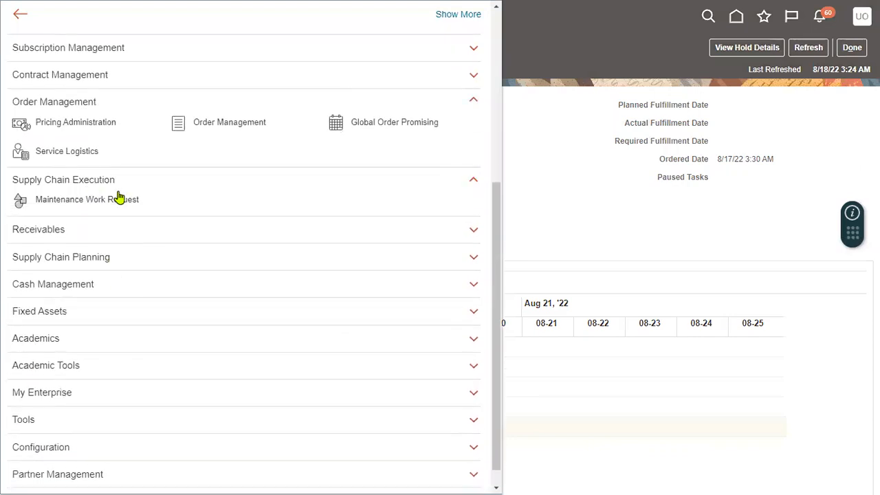
left_click(122, 260)
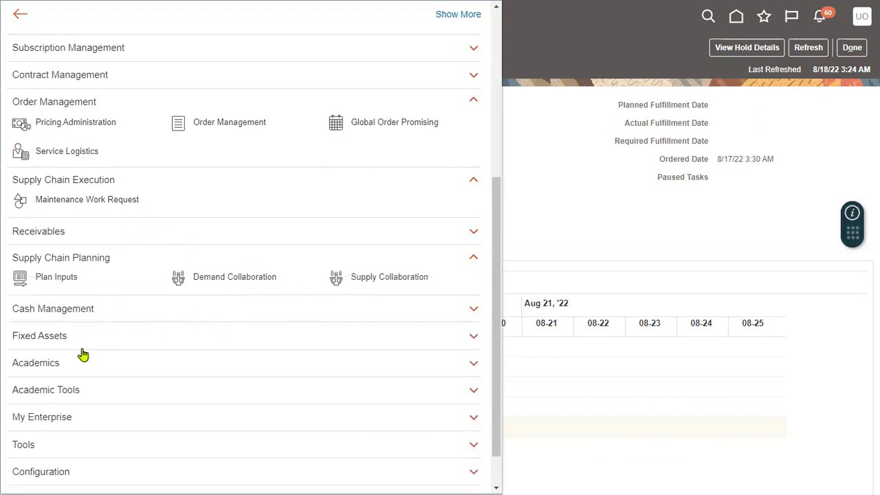
scroll(83, 354, "down", 1)
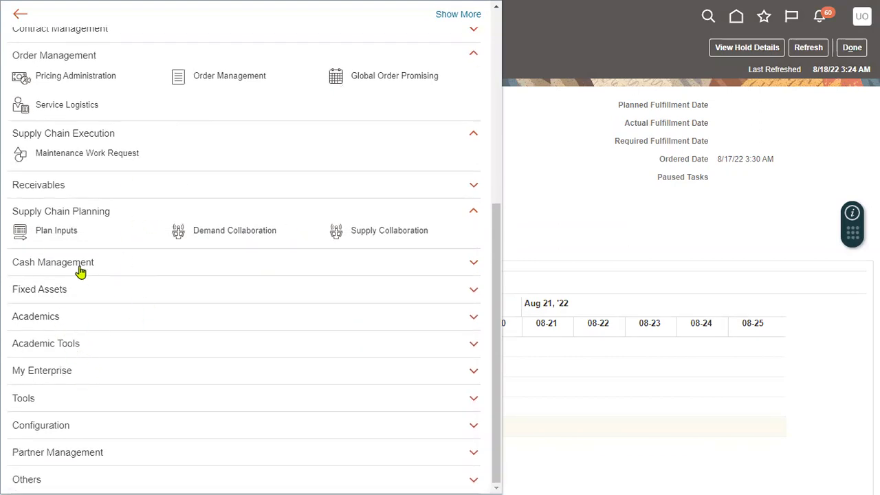
scroll(62, 183, "up", 5)
scroll(86, 245, "down", 5)
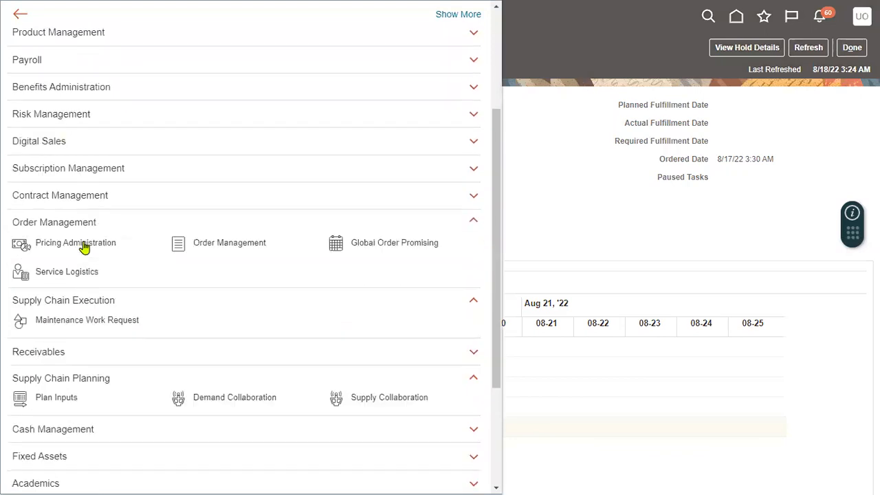
left_click(61, 401)
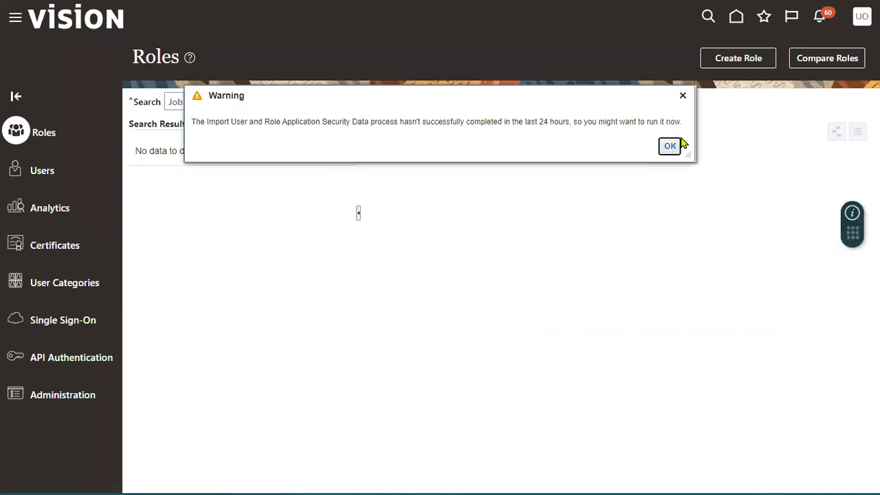
Dismiss the security warning and open the order-management user's account from Users
left_click(670, 146)
left_click(51, 177)
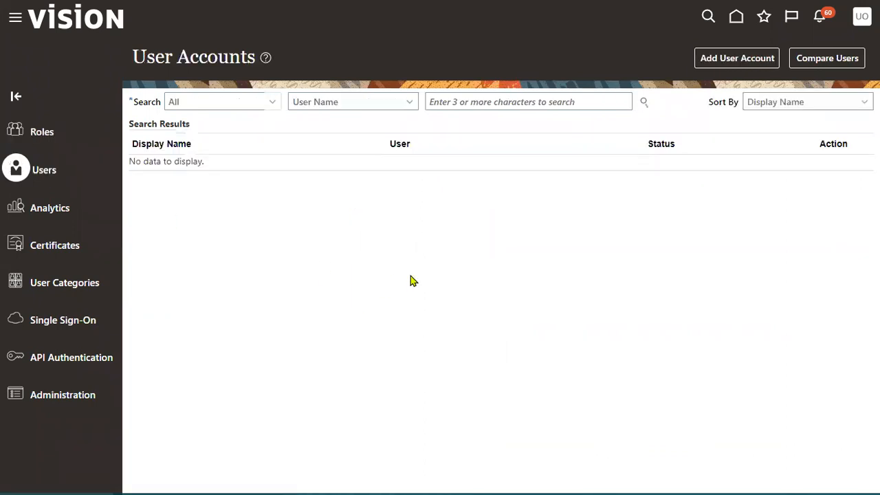
left_click(461, 102)
type("OM")
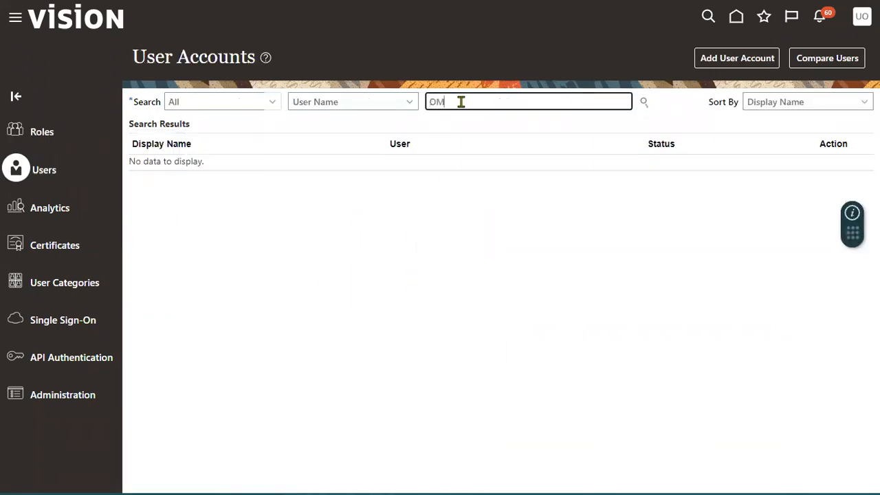
type("_USER")
left_click(645, 102)
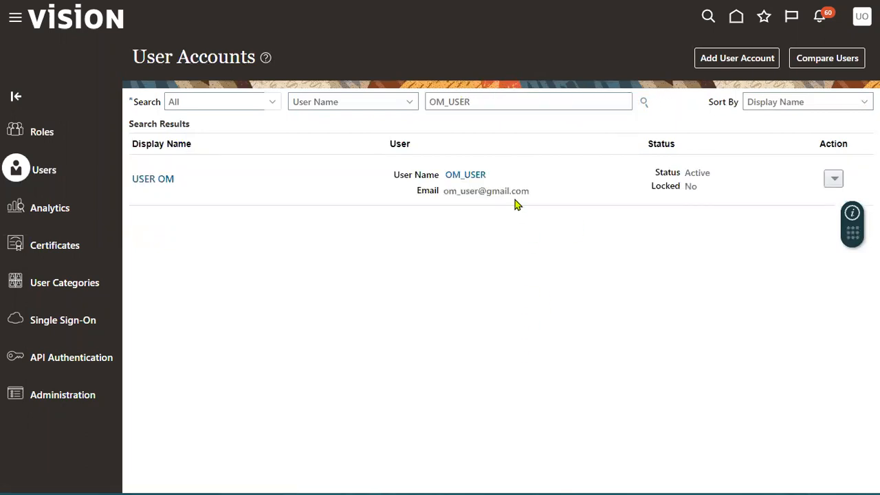
left_click(462, 176)
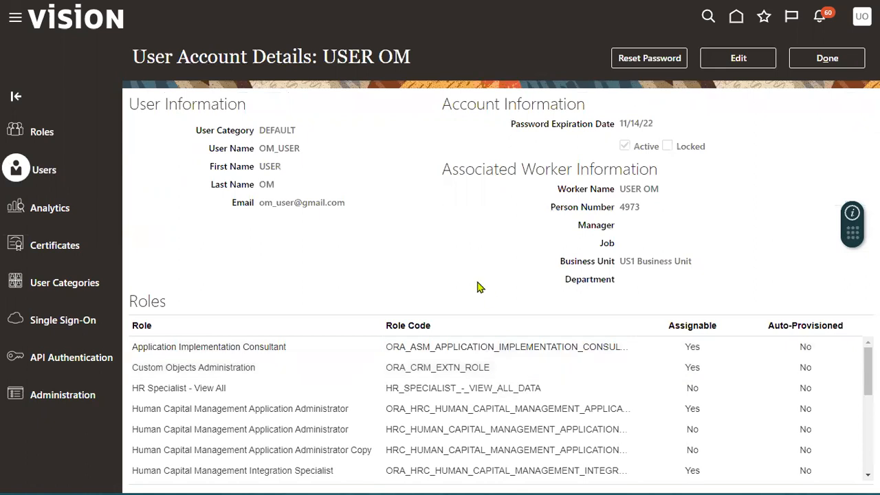
Edit the user account and add the Accounts Receivable Manager role
left_click(740, 65)
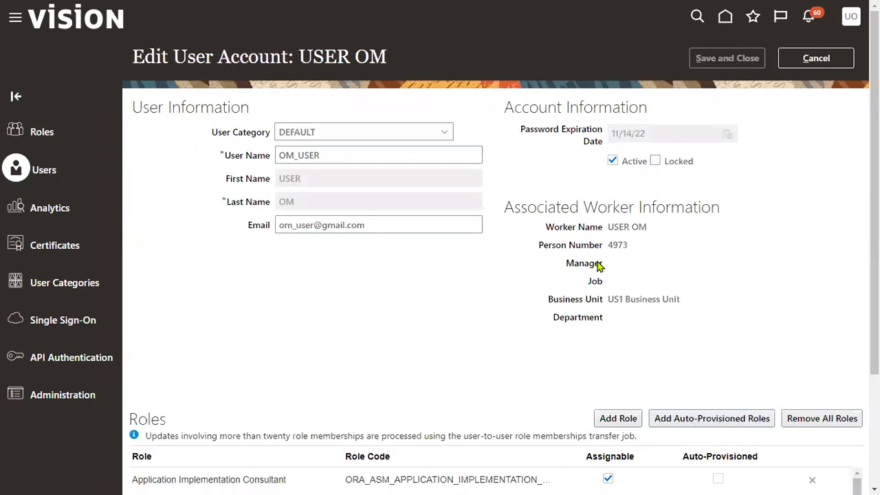
left_click(622, 418)
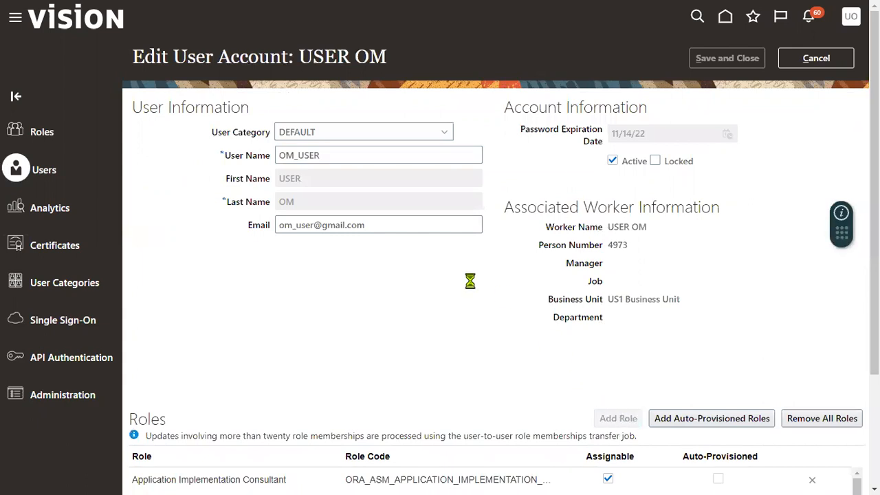
left_click(401, 121)
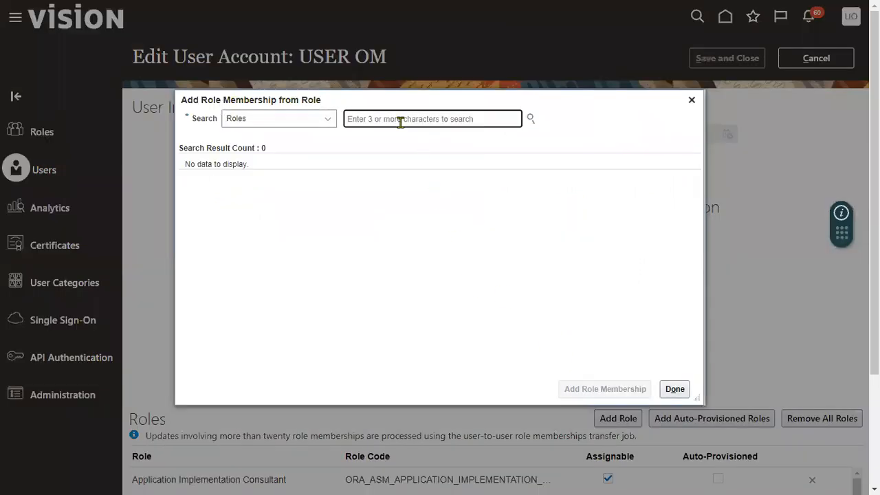
type("Ad")
type("count")
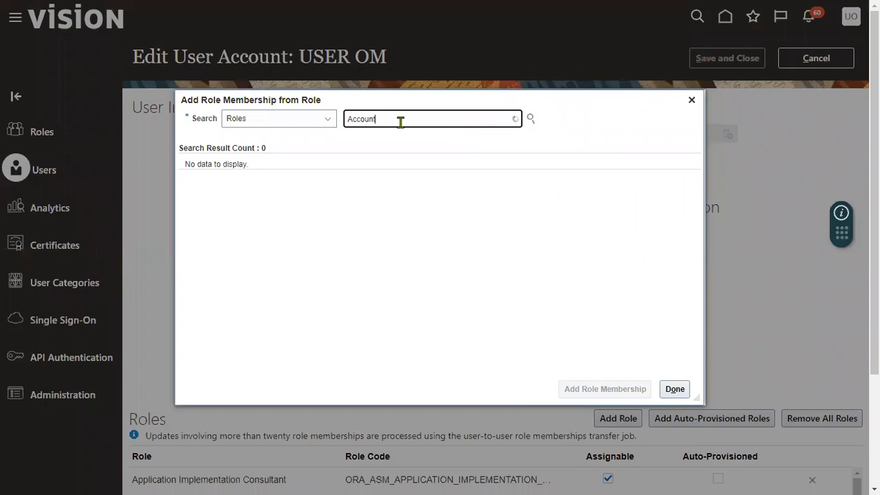
type("s re")
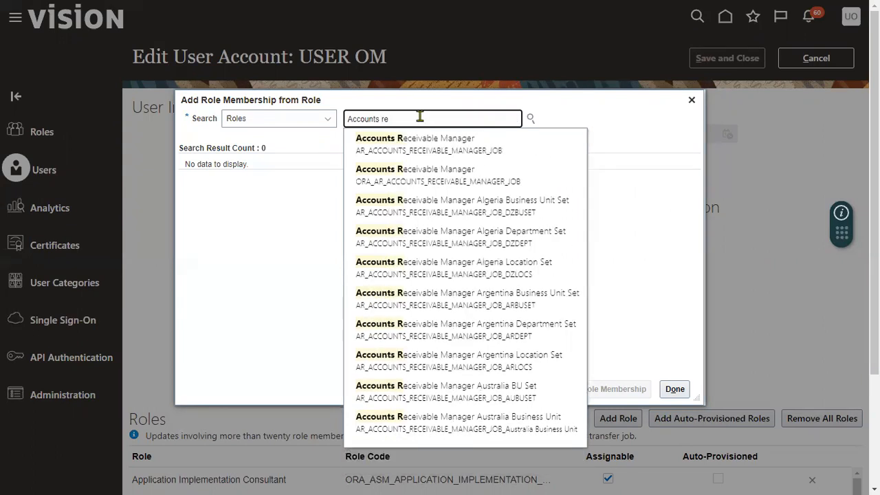
left_click(416, 144)
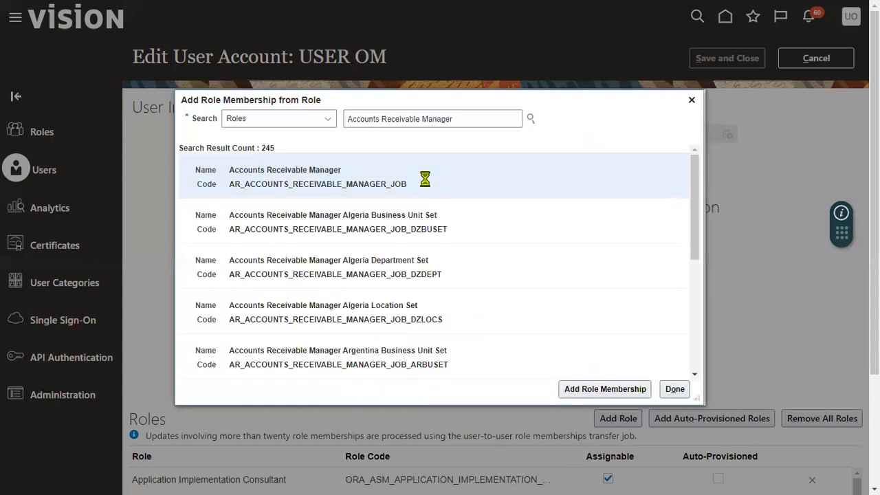
left_click(601, 389)
Add the Accounts Receivable Specialist role as well, then save and close the account
left_click_drag(422, 119, 466, 119)
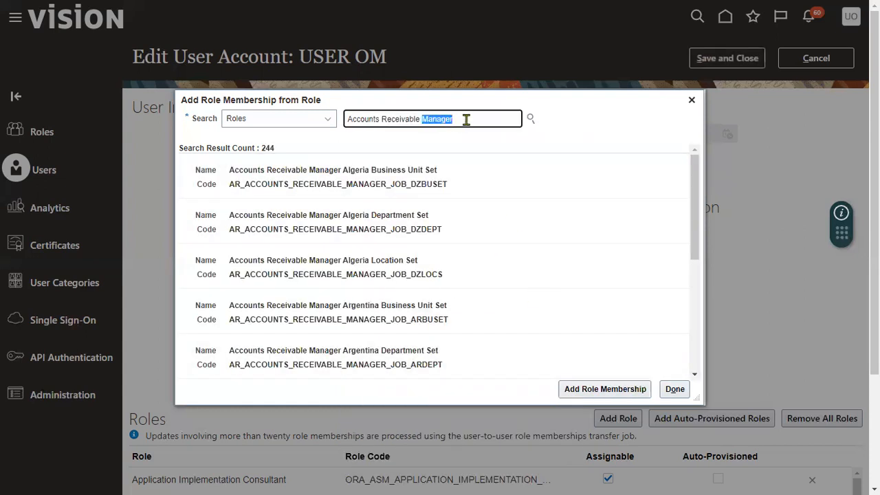
type("s")
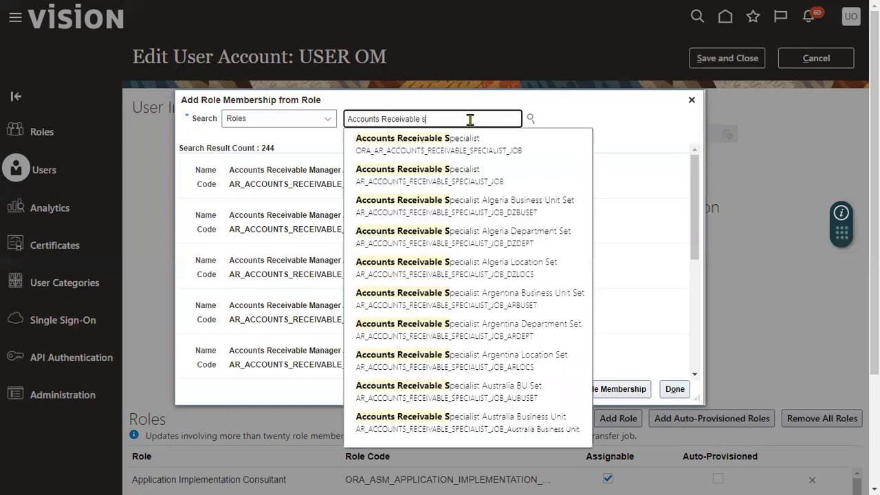
left_click(468, 141)
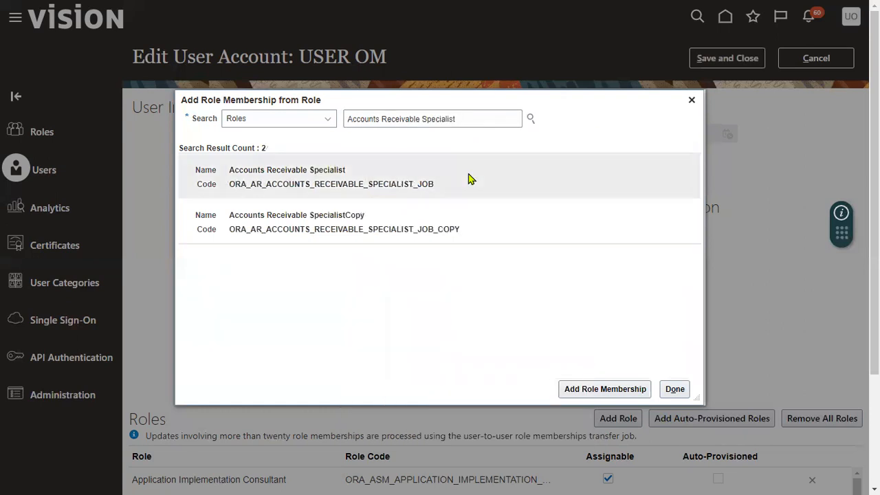
left_click(634, 389)
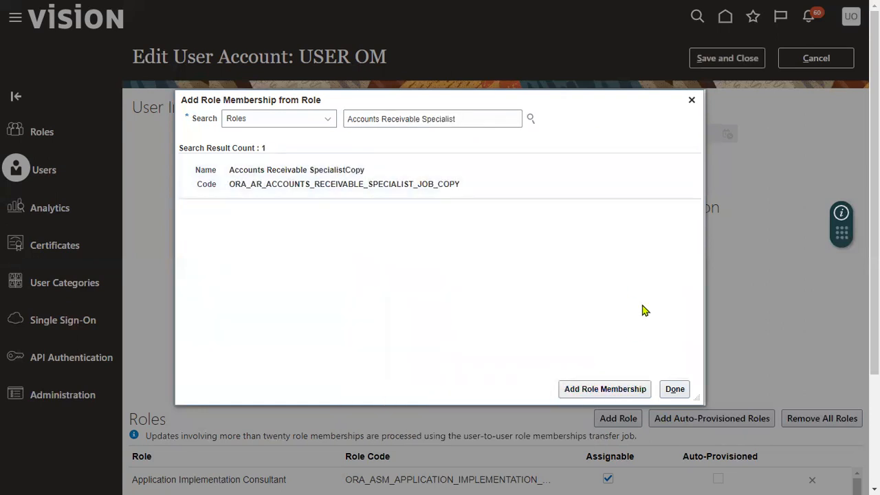
left_click(675, 389)
left_click(741, 59)
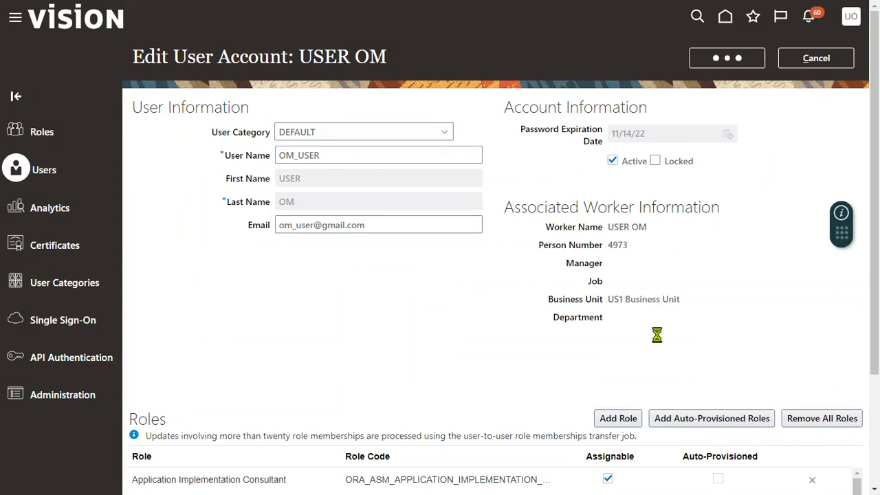
left_click(822, 59)
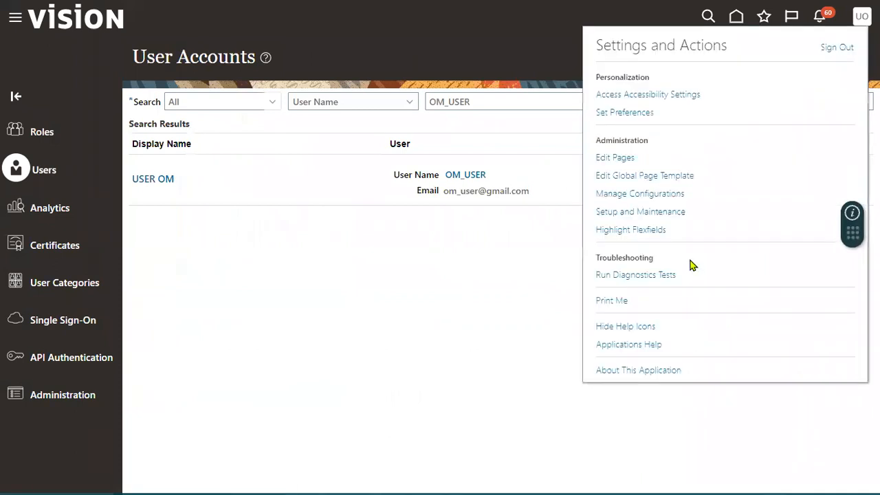
Open Setup and Maintenance and switch the offering to Financials
left_click(646, 211)
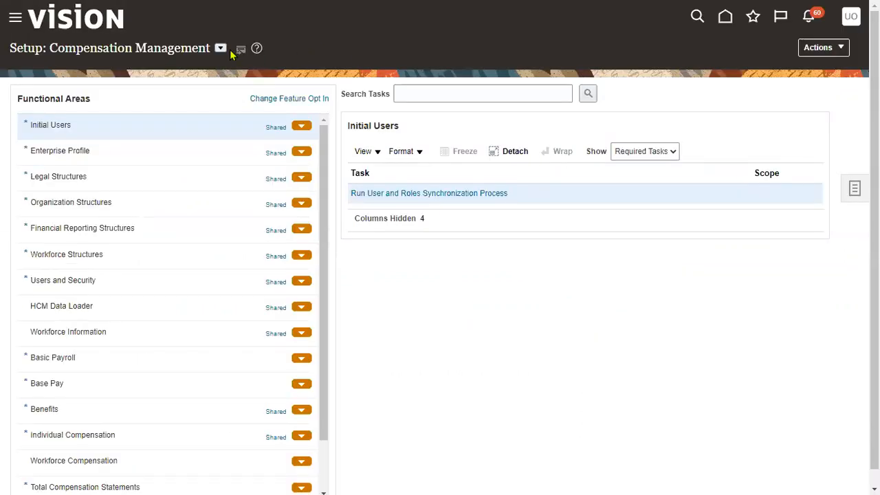
left_click(220, 50)
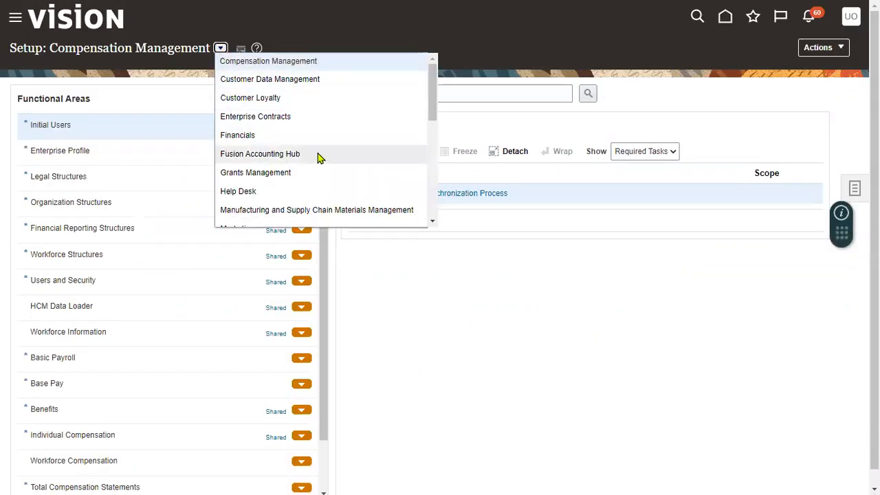
left_click(252, 136)
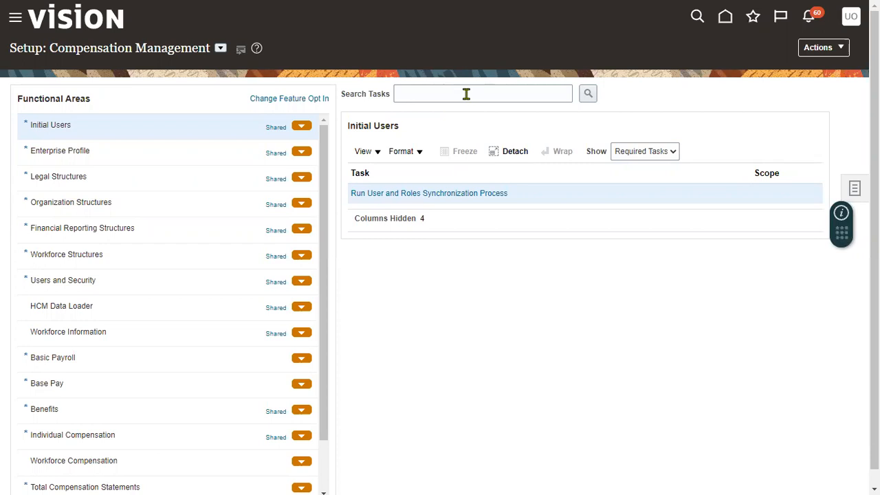
left_click(466, 95)
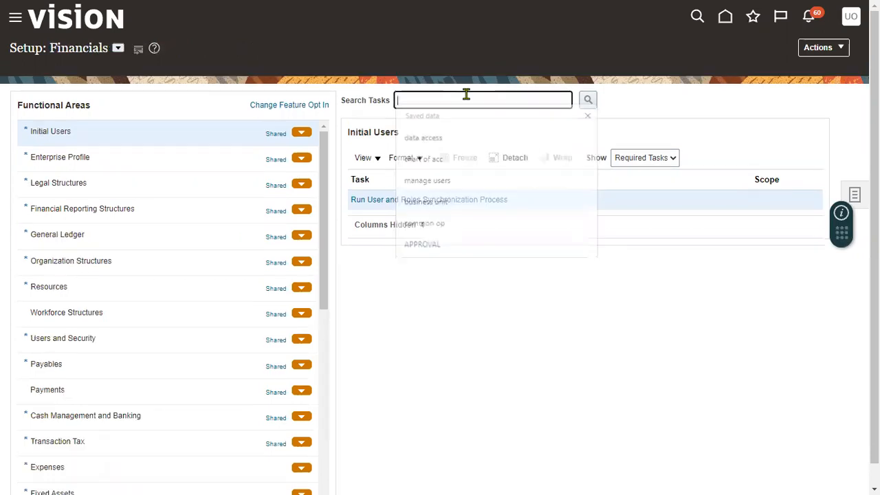
Find and open the Manage Data Access for Users task and start a new entry
left_click(466, 94)
left_click(447, 136)
left_click(588, 93)
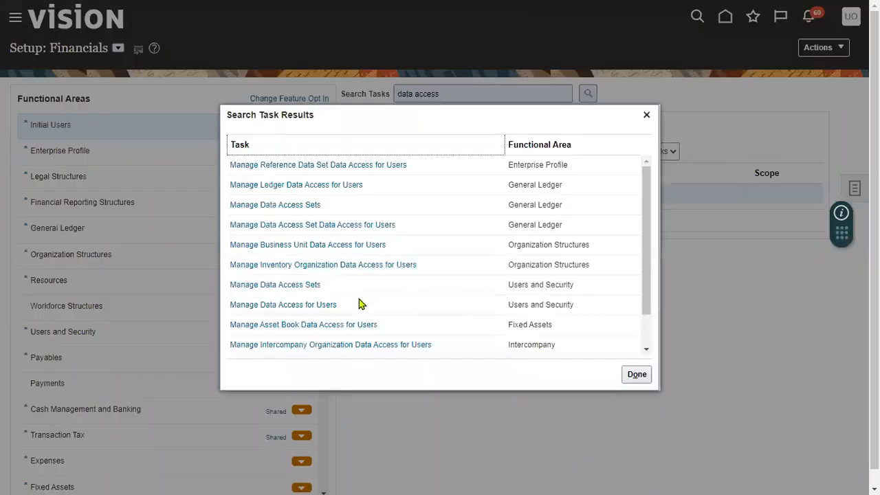
left_click(316, 305)
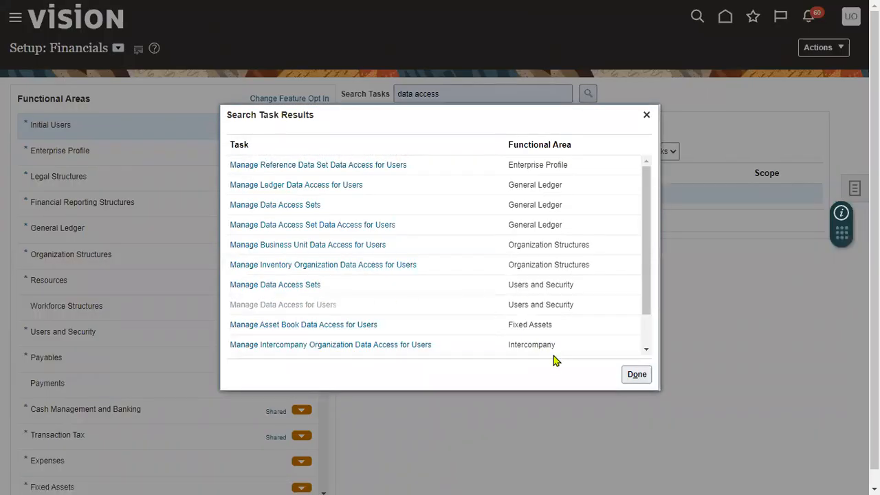
left_click(412, 354)
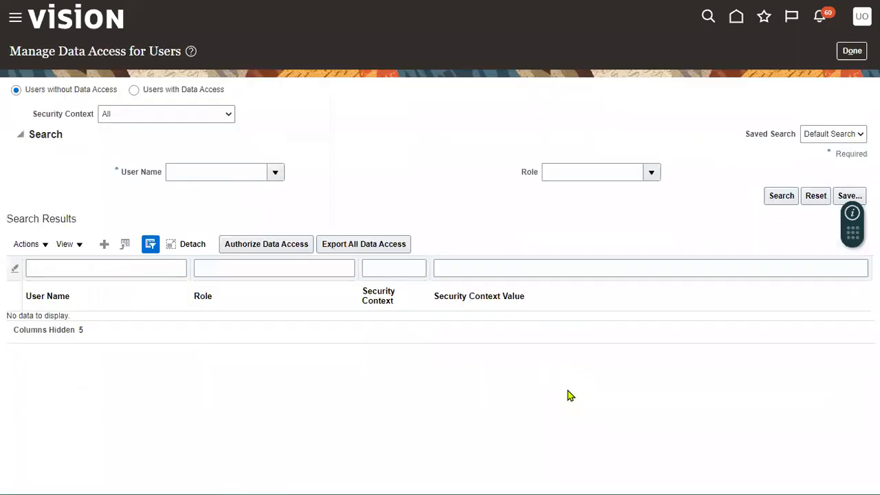
left_click(104, 244)
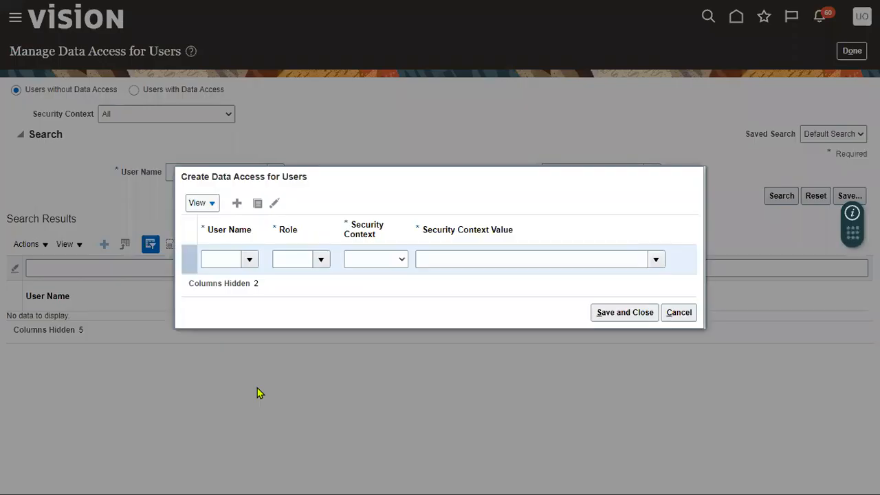
Scope the user's Accounts Receivable Manager role to Business unit US1 Business Unit
left_click(235, 260)
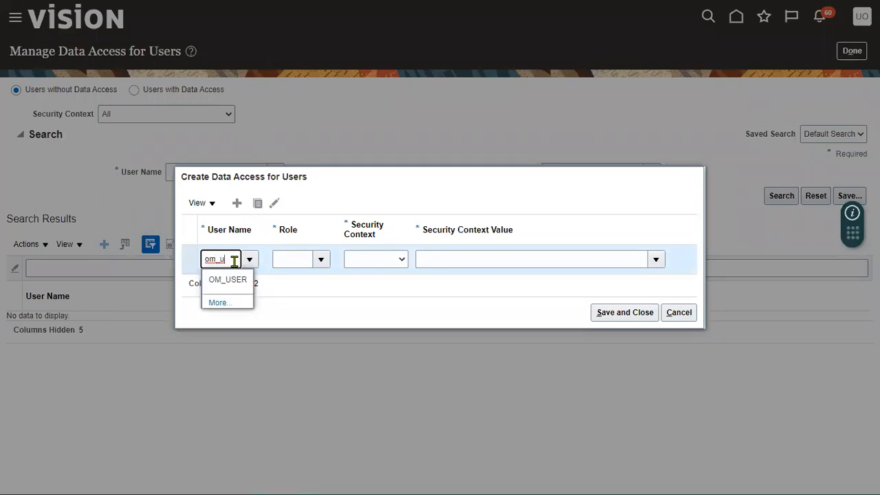
left_click(229, 279)
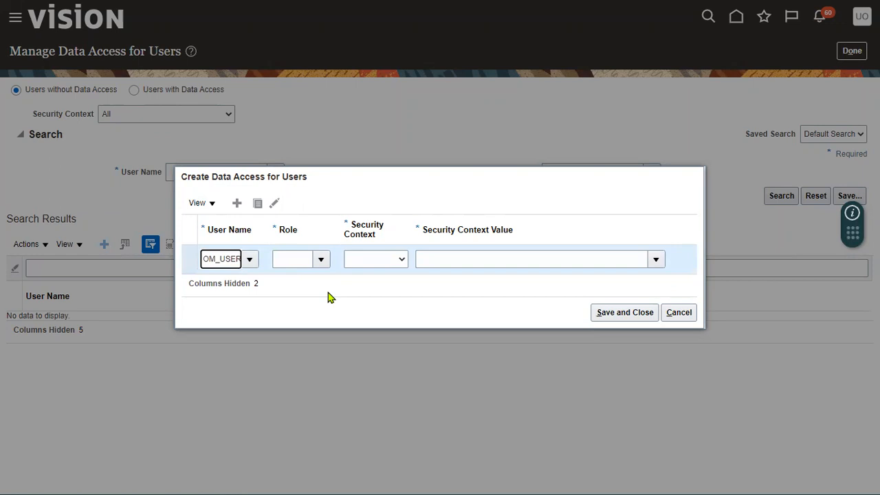
left_click(321, 259)
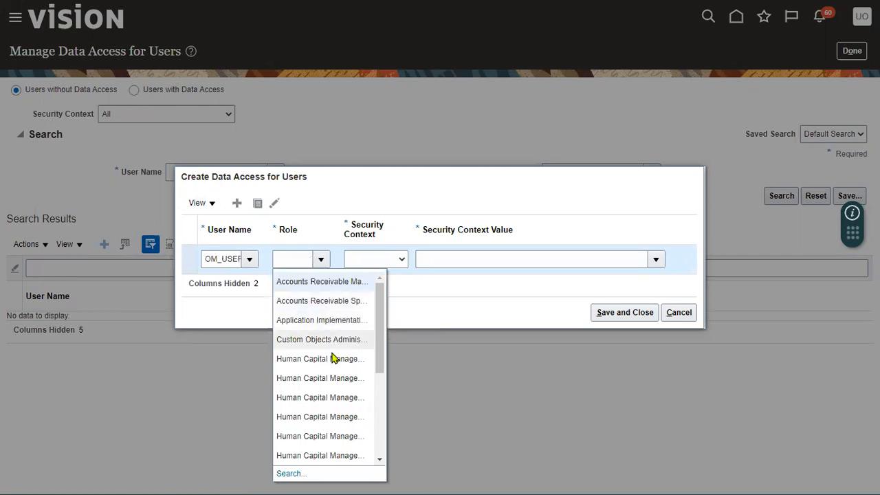
left_click(341, 282)
left_click(379, 264)
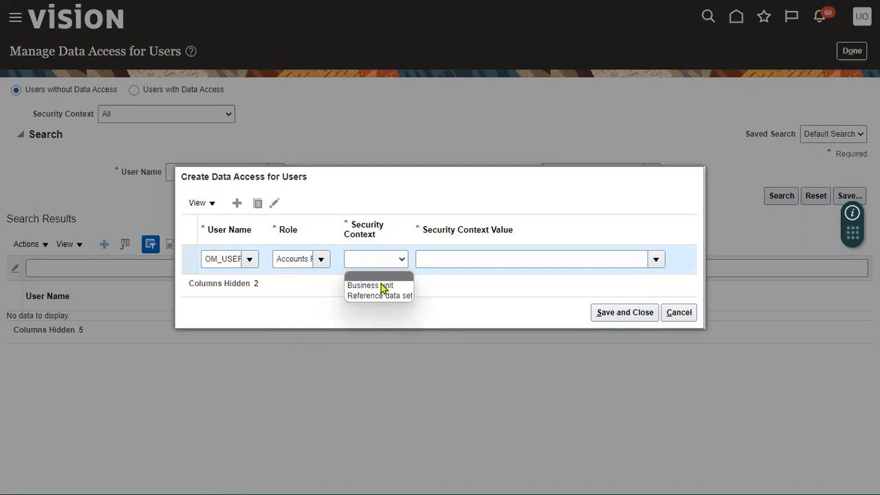
left_click(383, 286)
left_click(442, 255)
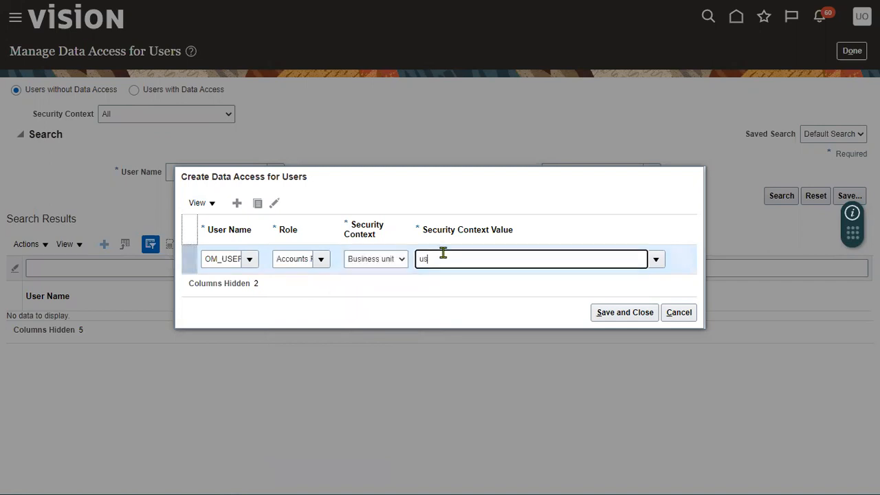
left_click(460, 281)
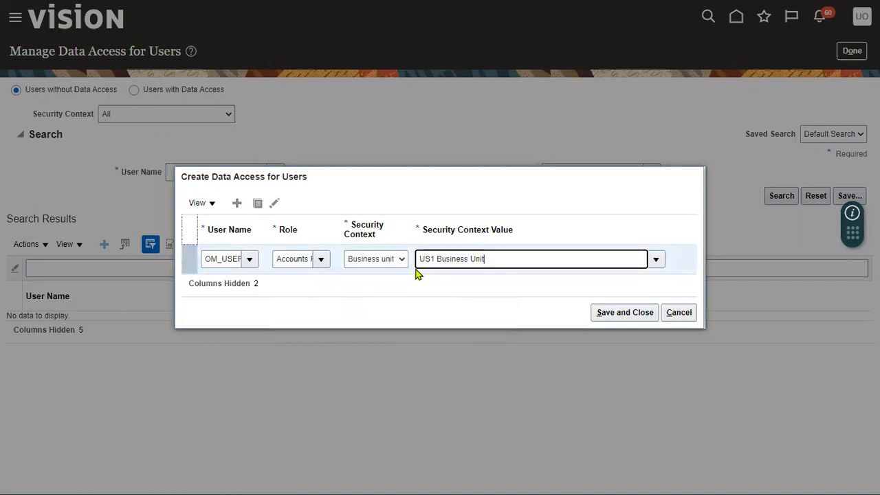
Duplicate the row for Accounts Receivable Specialist, also scoped to US1 Business Unit, and save
left_click(258, 204)
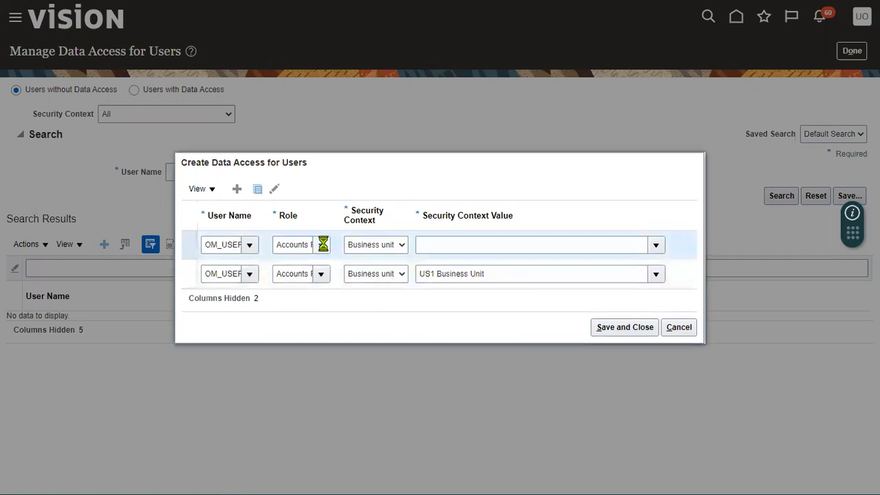
left_click(340, 318)
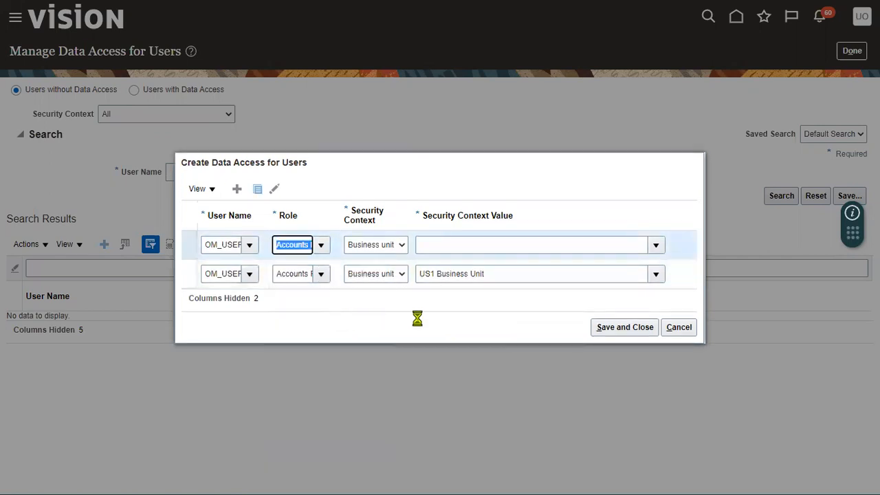
left_click(383, 249)
left_click(387, 273)
left_click(465, 242)
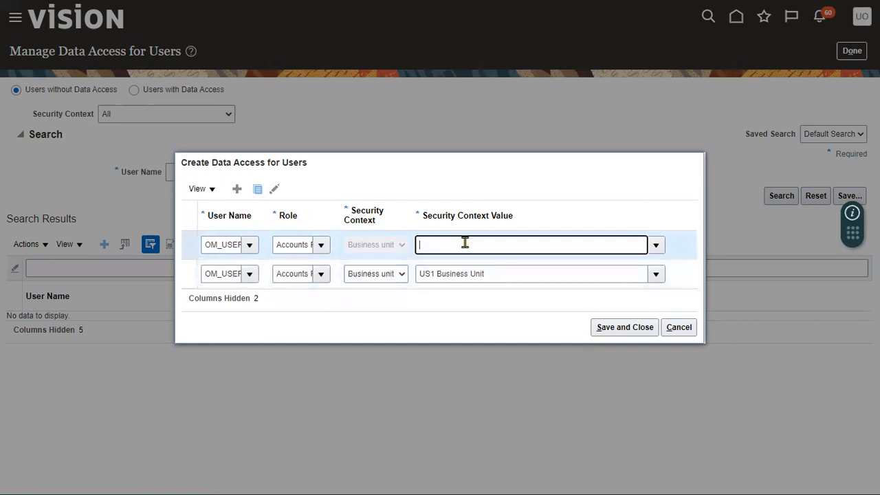
type("us1")
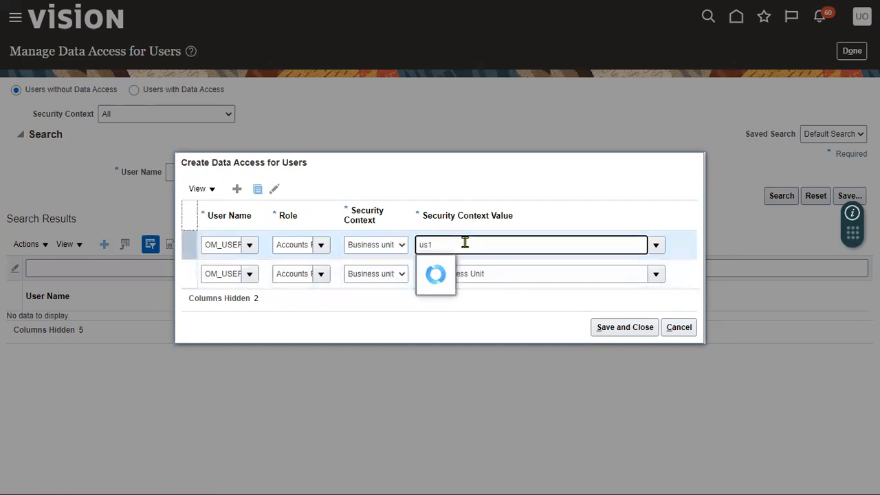
left_click(464, 264)
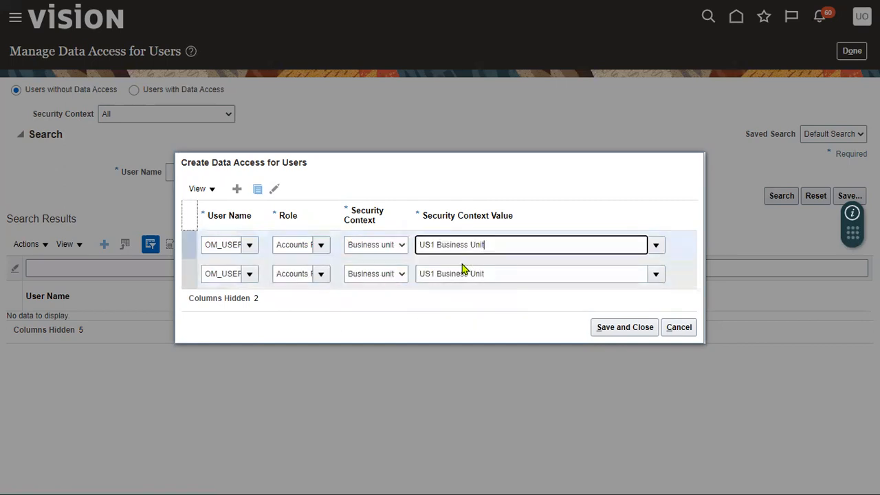
left_click(625, 327)
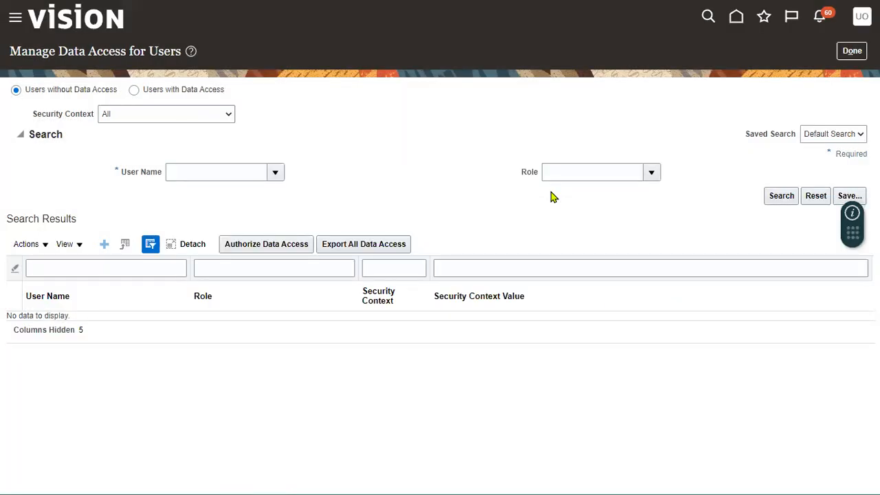
Submit the Retrieve Latest LDAP Changes user and roles synchronization process
left_click(851, 51)
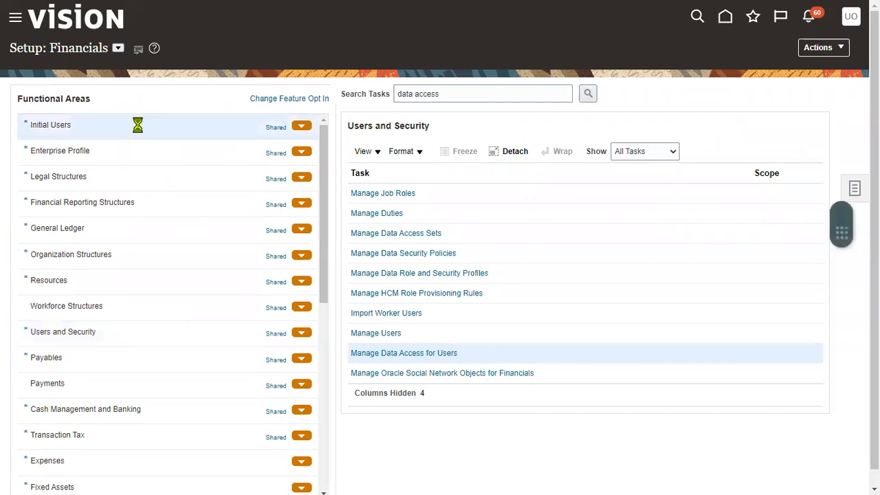
left_click(466, 193)
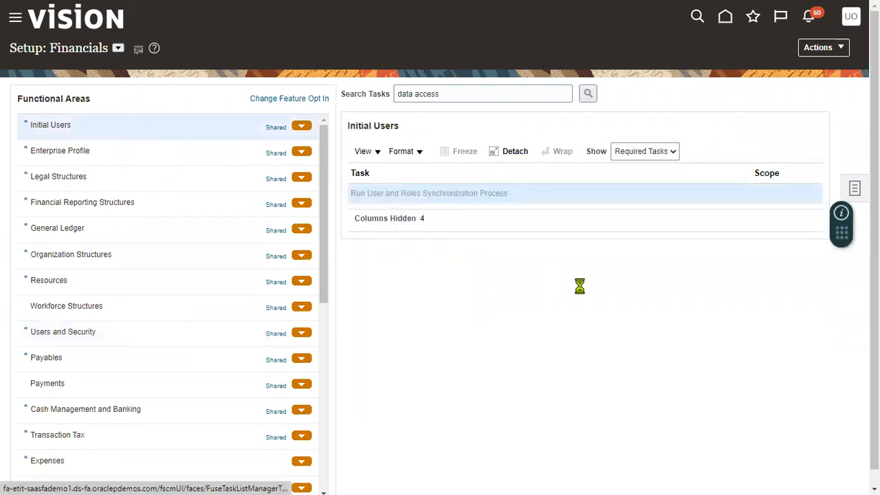
left_click(797, 61)
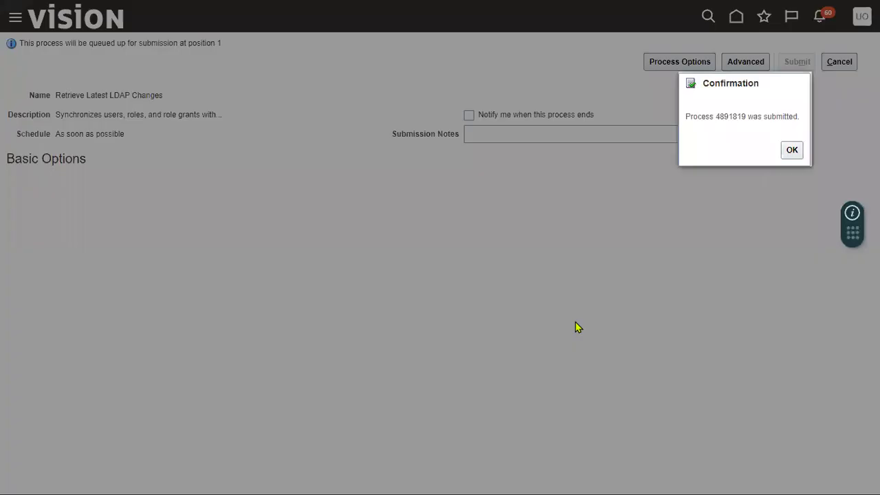
left_click(791, 150)
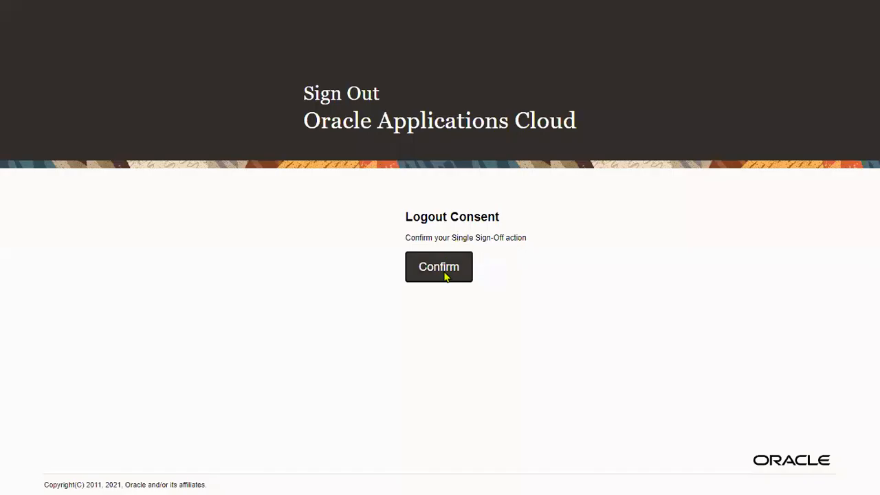
Confirm logout, sign back in as the new user, and browse the Navigator's Receivables group
left_click(444, 275)
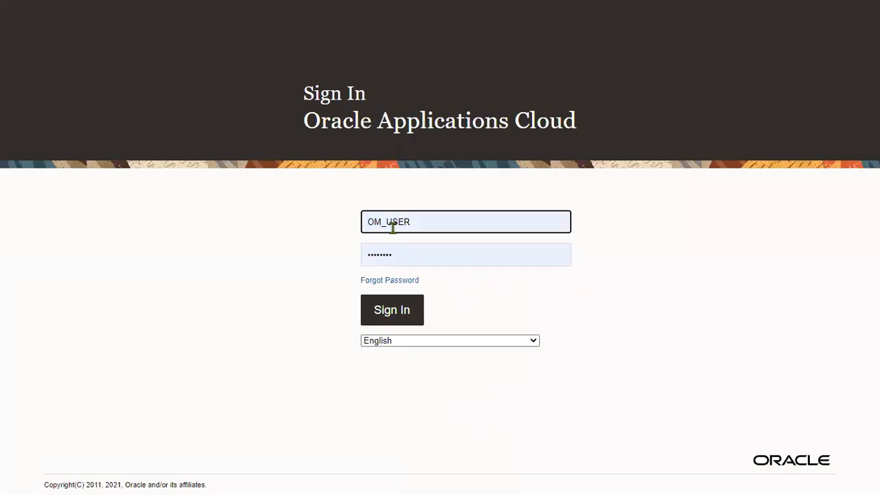
left_click(392, 227)
left_click(309, 223)
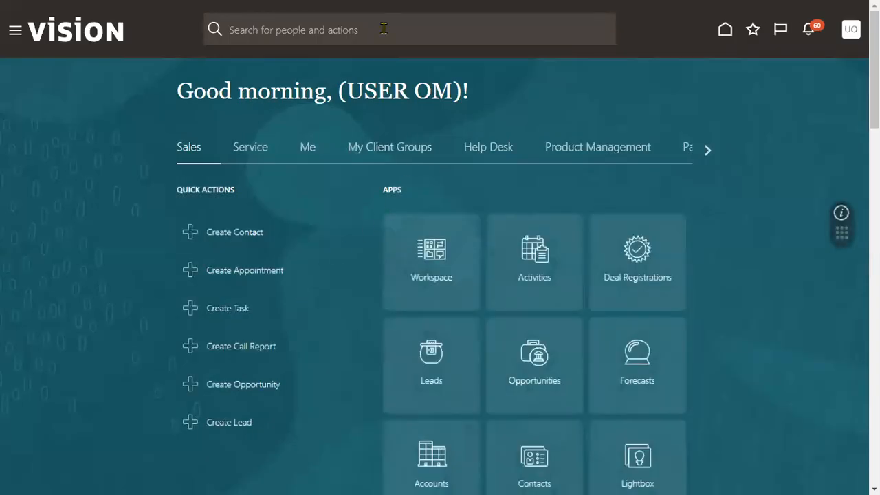
left_click(14, 33)
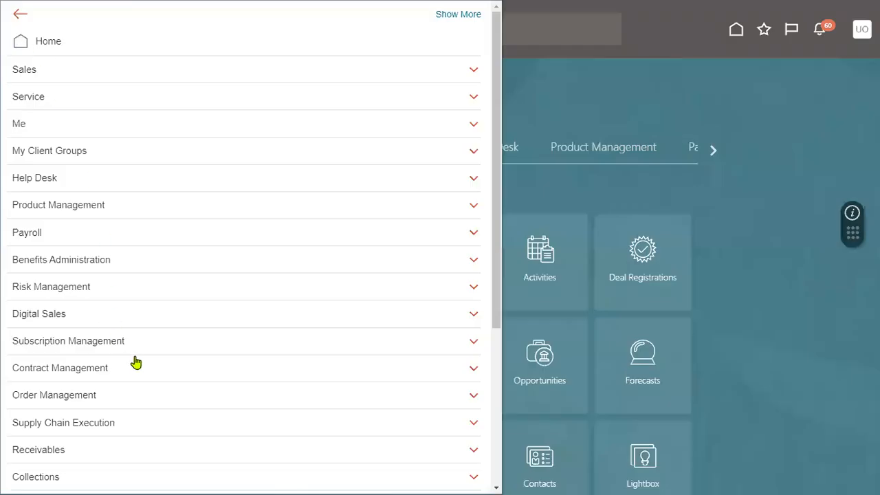
scroll(132, 359, "down", 3)
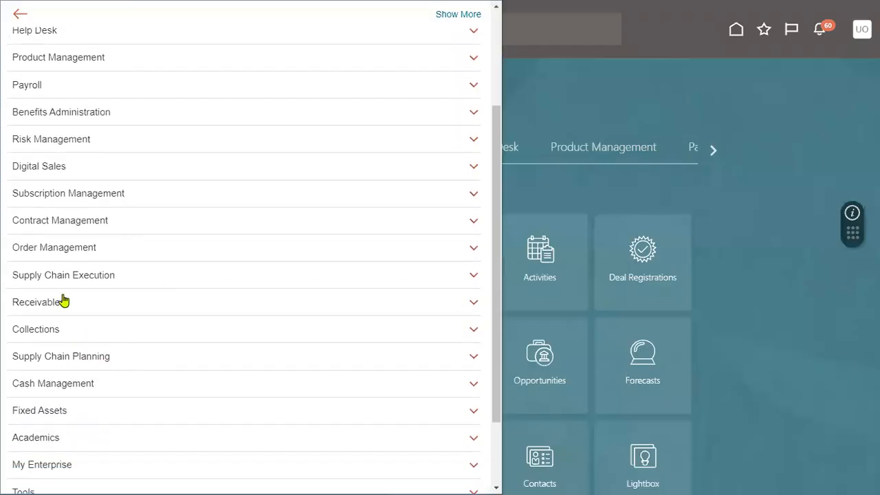
left_click(62, 301)
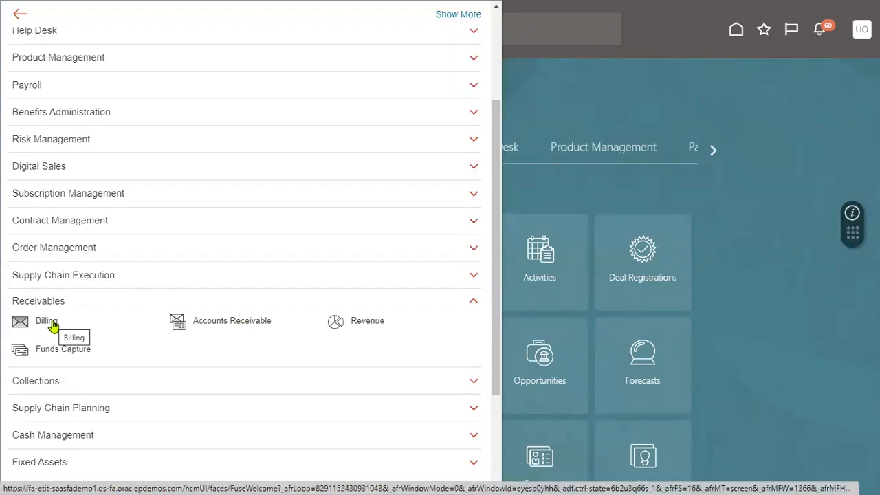
left_click(736, 103)
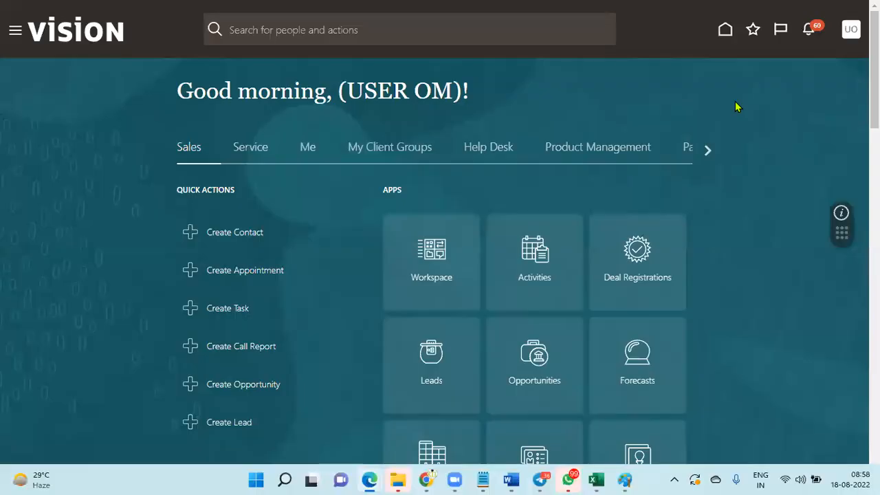
Switch to the O2C Excel workbook and select the Cycle-3 Auto Invoice step in D2
key("alt+Tab")
key("alt+Tab")
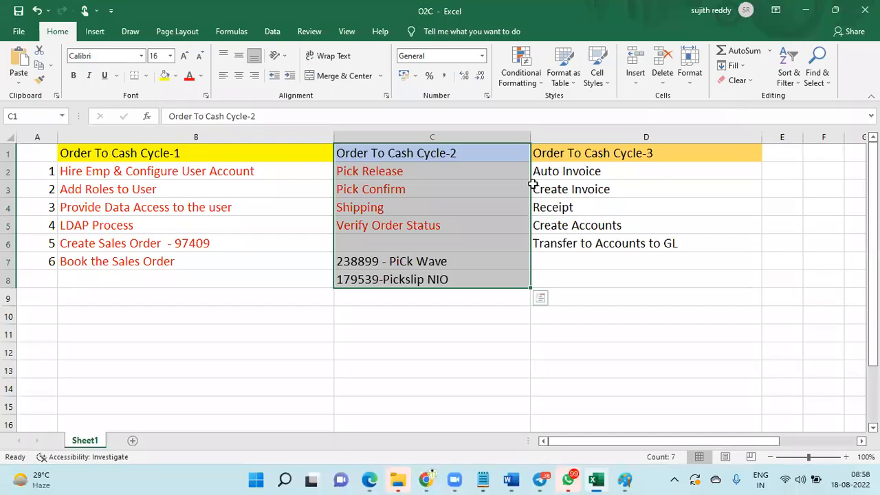
left_click(557, 171)
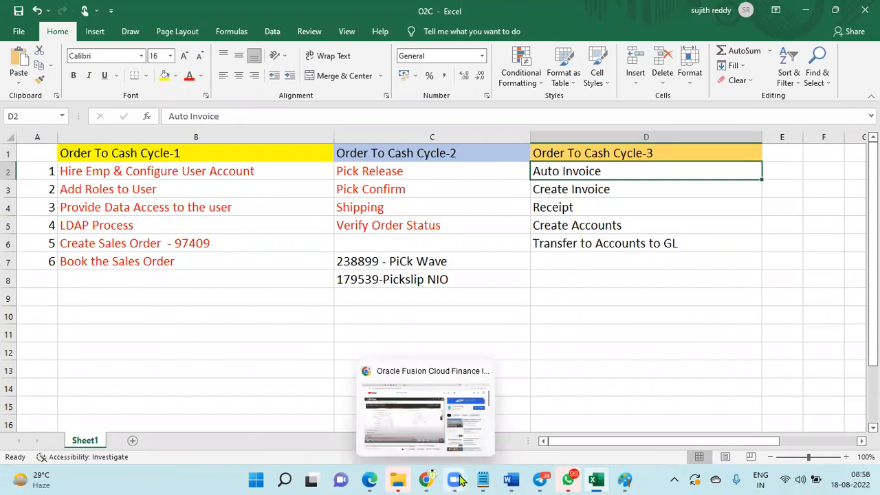
Back in Oracle Fusion, open Scheduled Processes from the Navigator's Tools group
mouse_move(369, 479)
left_click(259, 433)
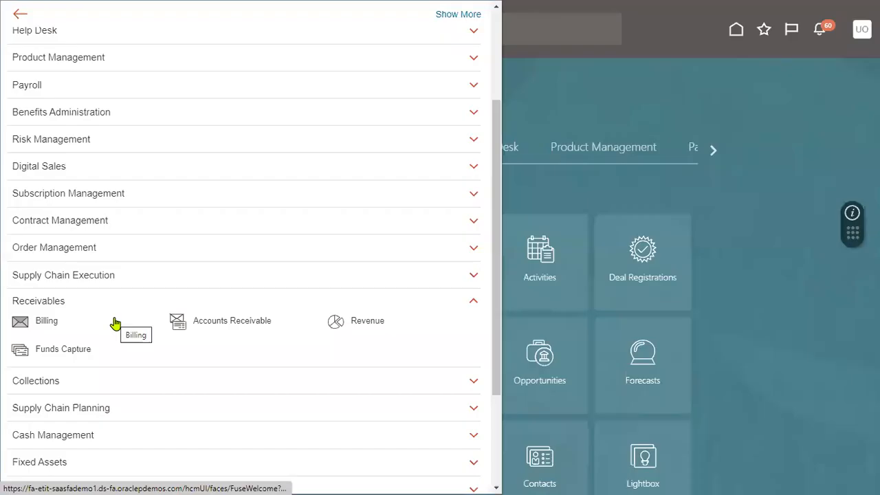
scroll(242, 382, "down", 2)
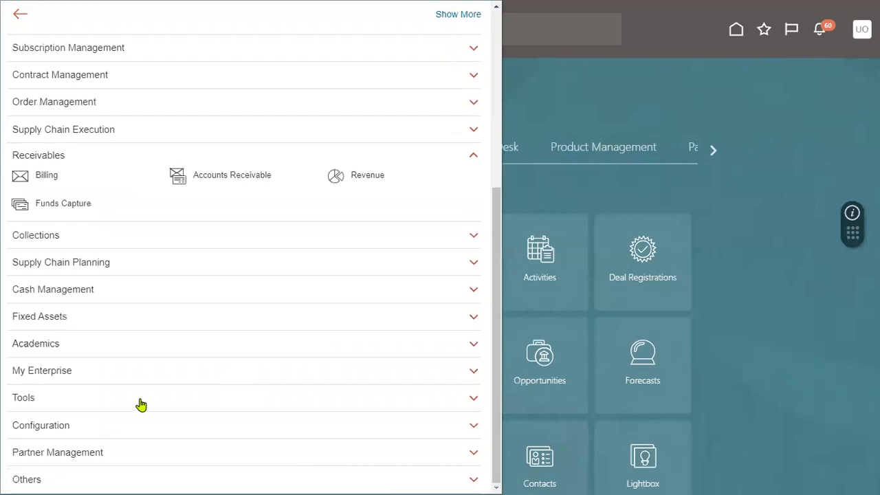
left_click(174, 394)
scroll(174, 395, "down", 3)
left_click(95, 292)
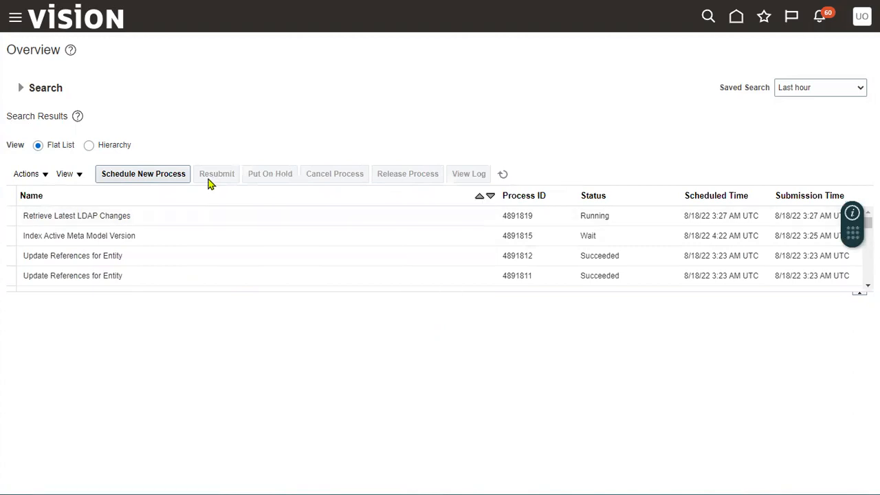
Schedule a new process, searching names for 'Auto Invoice' and selecting Import AutoInvoice
left_click(143, 175)
key("F11")
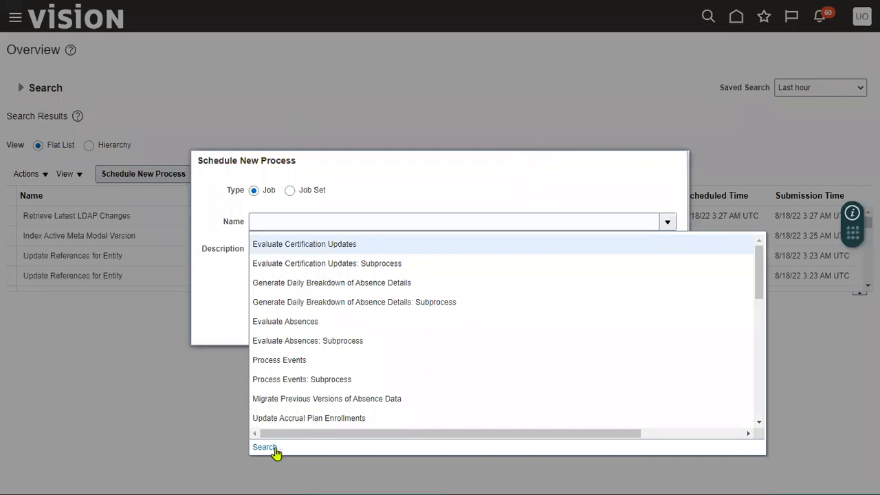
left_click(265, 447)
left_click(332, 231)
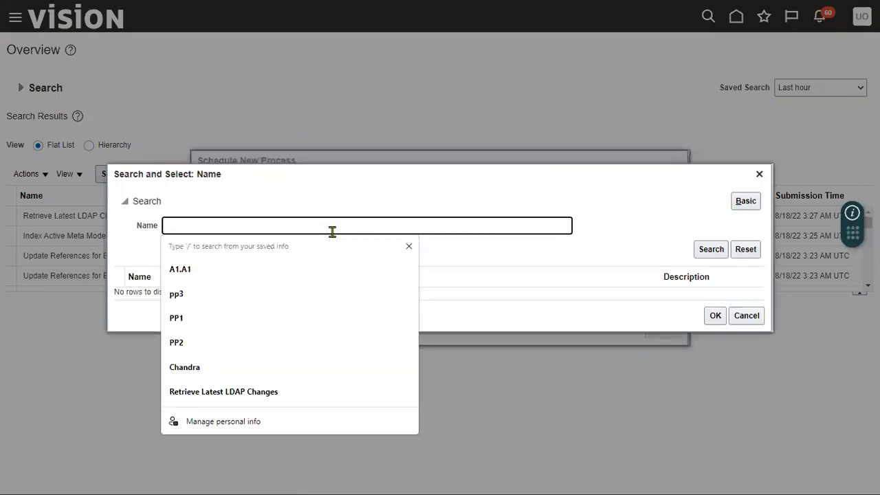
type("Auto Invoice")
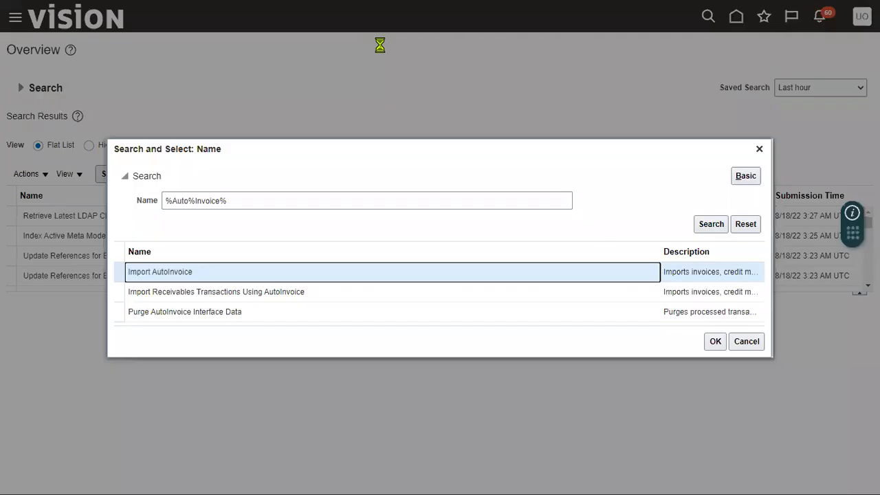
left_click(171, 211)
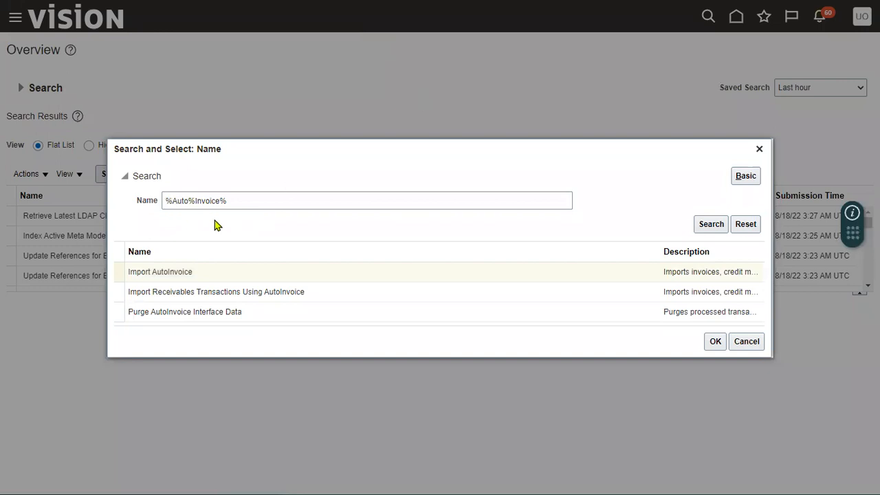
left_click(156, 274)
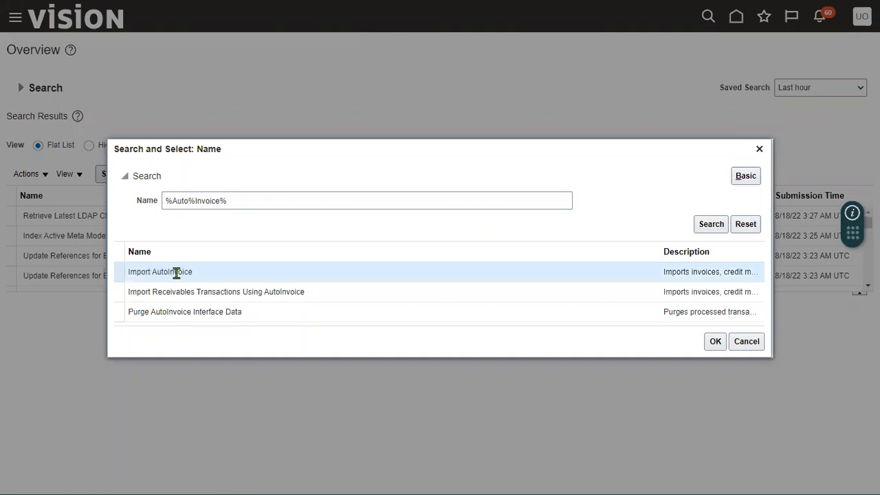
left_click(714, 341)
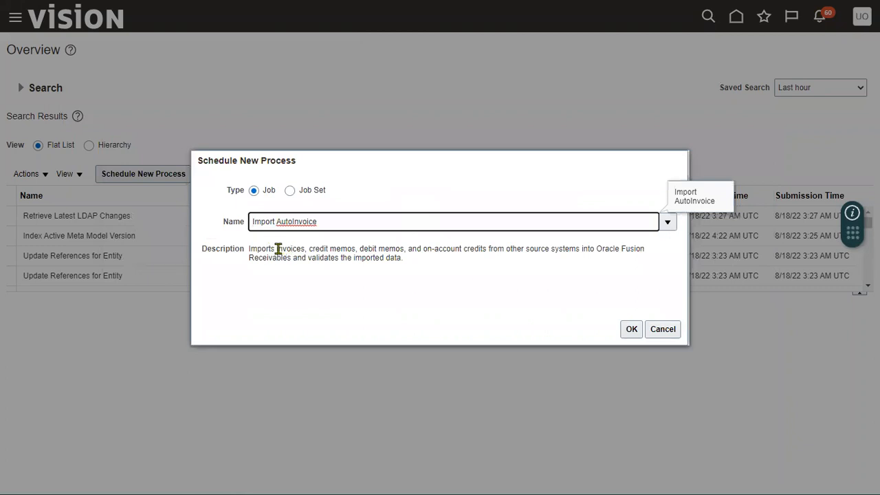
Review the Import AutoInvoice description and confirm it to open the Process Details
left_click_drag(277, 249, 581, 252)
left_click(536, 253)
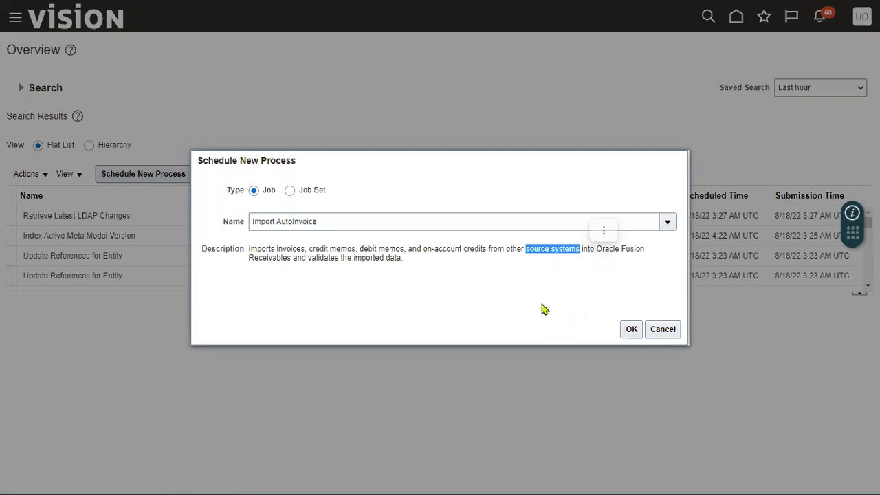
left_click(629, 330)
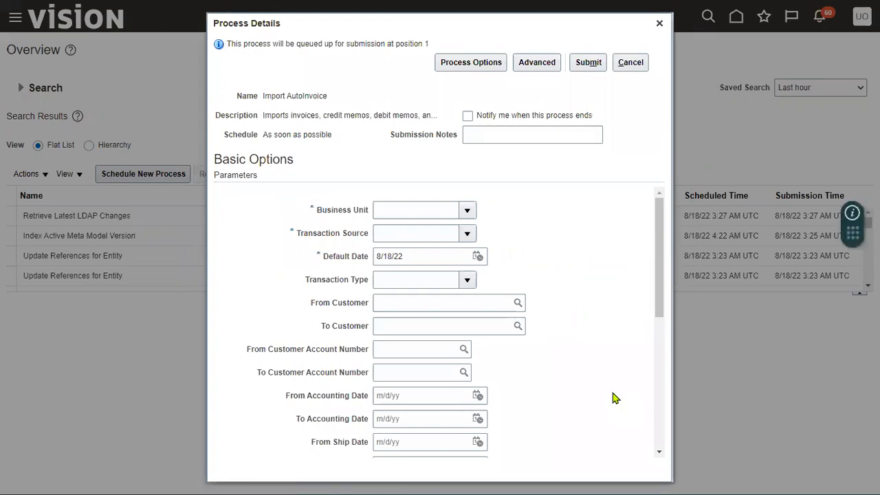
Set the Business Unit to US1 Business Unit by searching for 'us1'
left_click(444, 212)
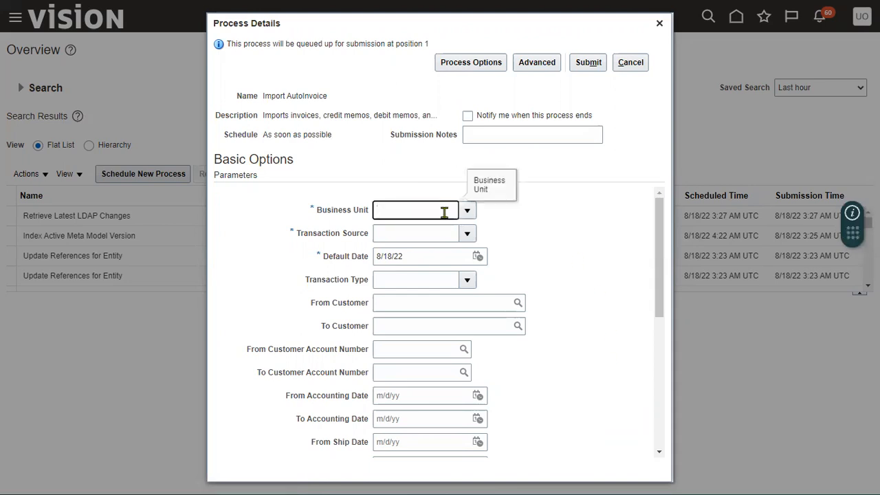
type("us1")
left_click(467, 211)
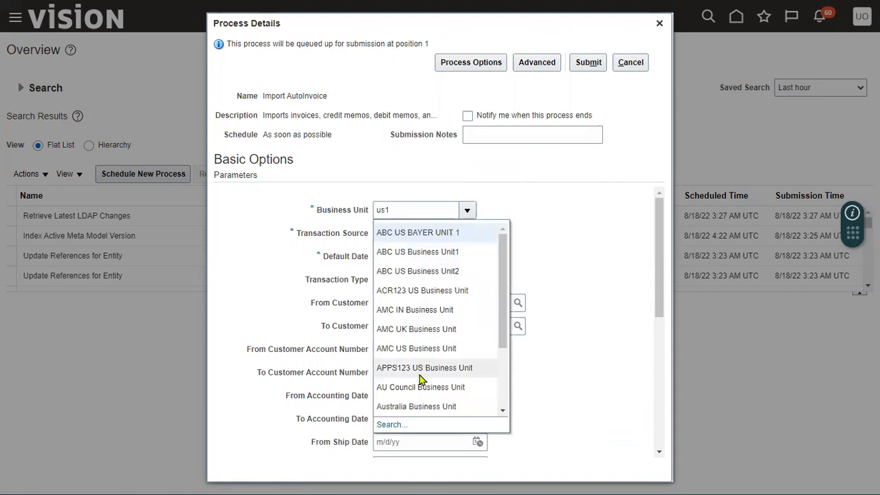
left_click_drag(504, 348, 497, 414)
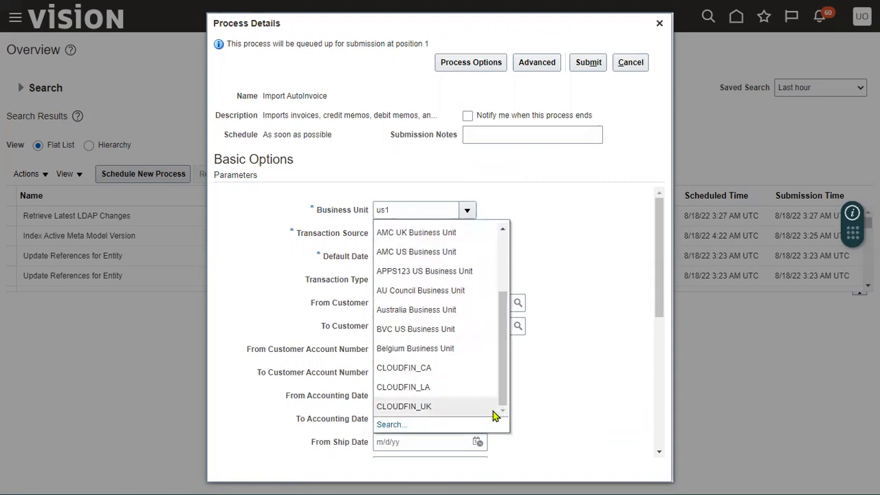
left_click(389, 425)
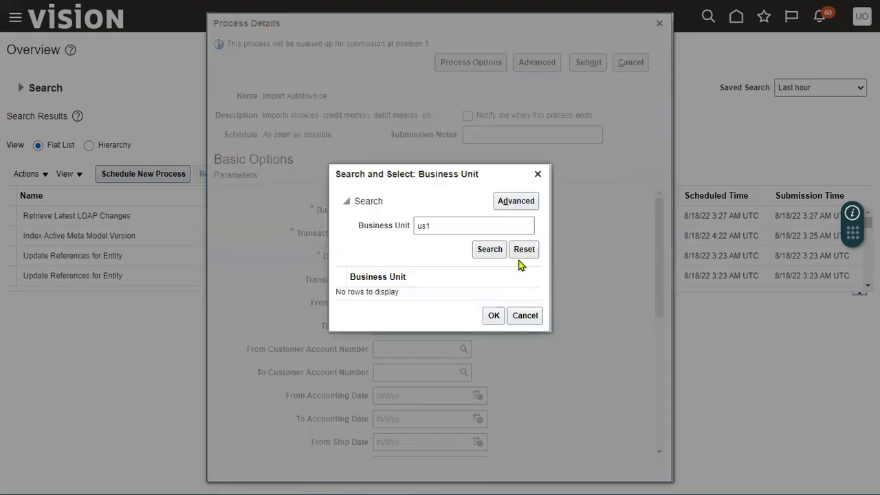
left_click(486, 250)
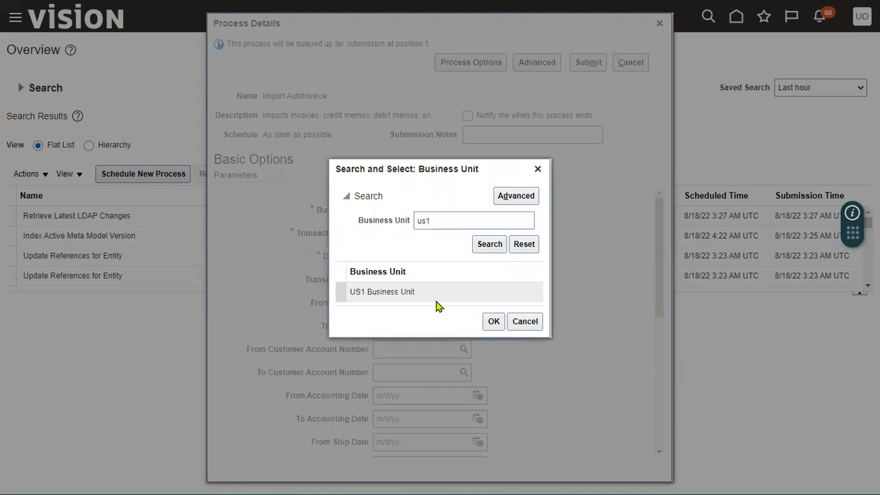
left_click(436, 301)
left_click(488, 322)
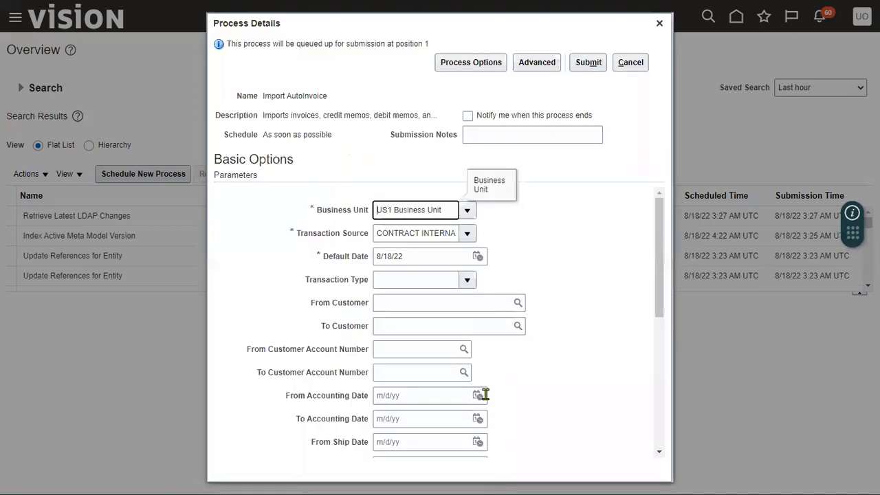
Choose Distributed Order Orchestration as the Transaction Source, leaving Transaction Type and customers blank
left_click_drag(297, 234, 340, 235)
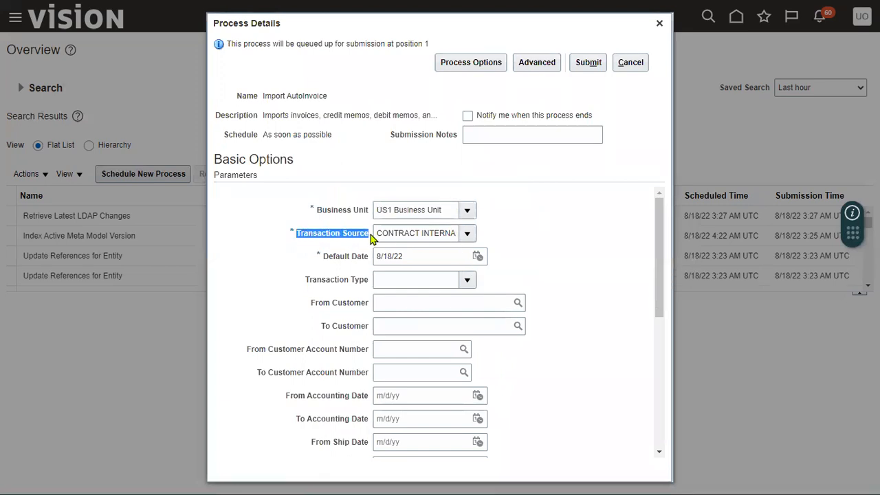
left_click(468, 234)
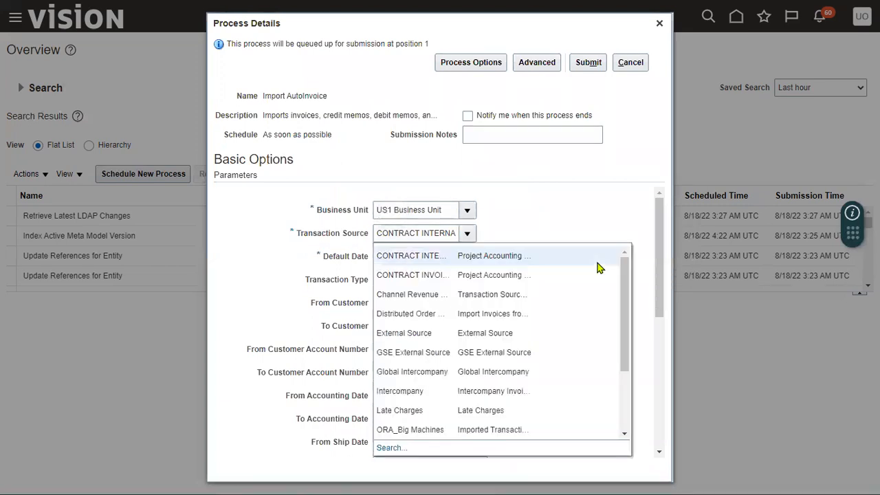
left_click(421, 314)
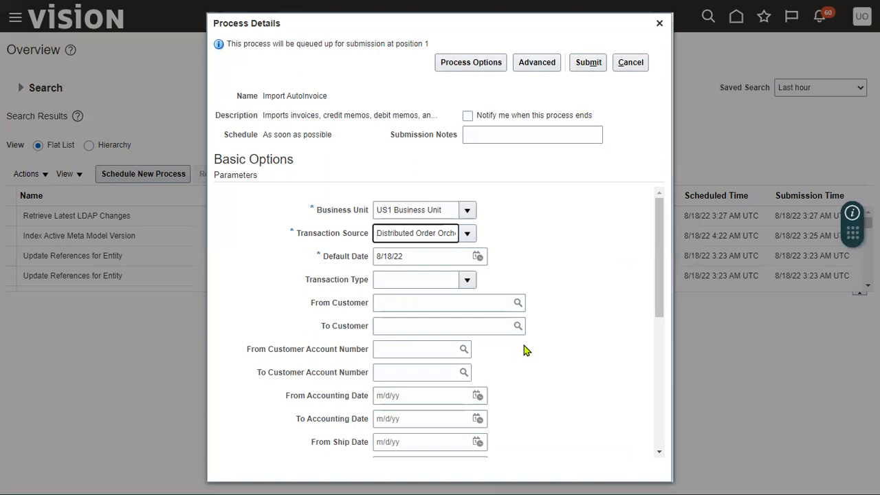
left_click(467, 280)
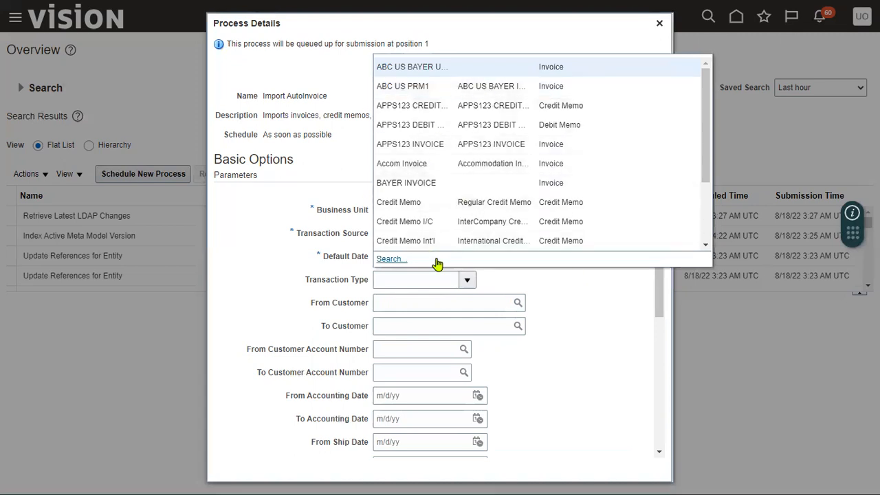
left_click(530, 281)
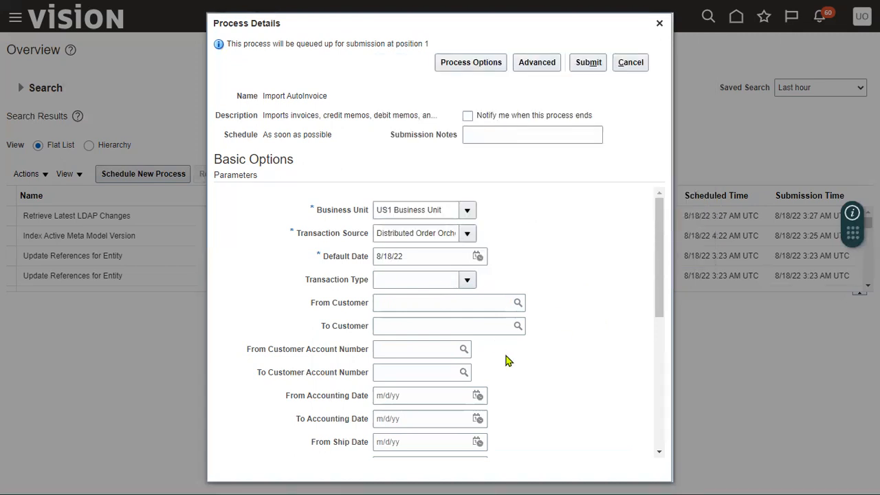
left_click_drag(311, 303, 375, 305)
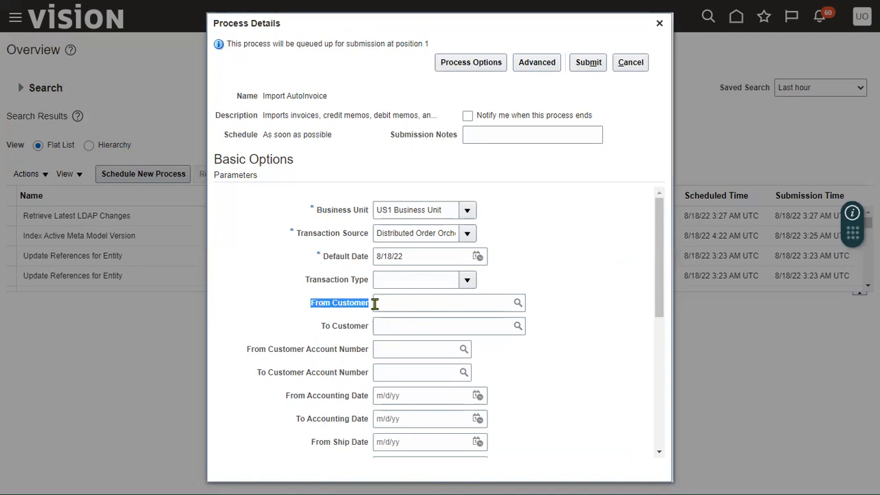
left_click_drag(320, 328, 353, 329)
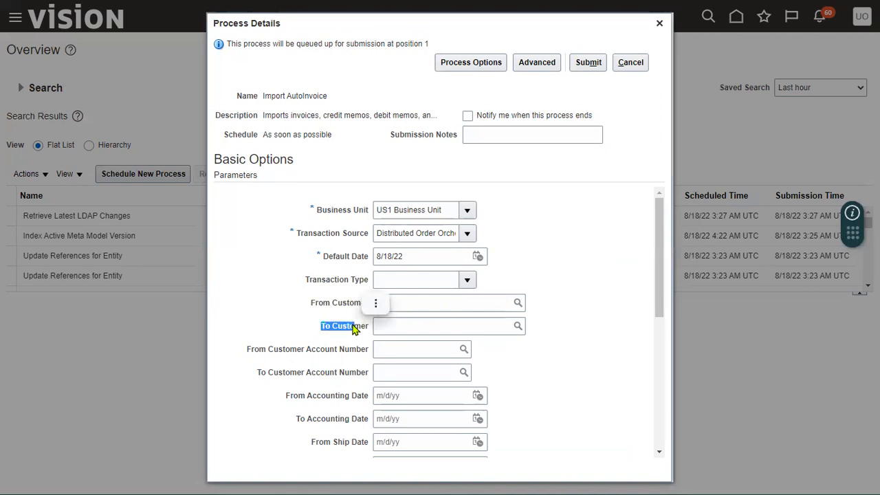
left_click(335, 361)
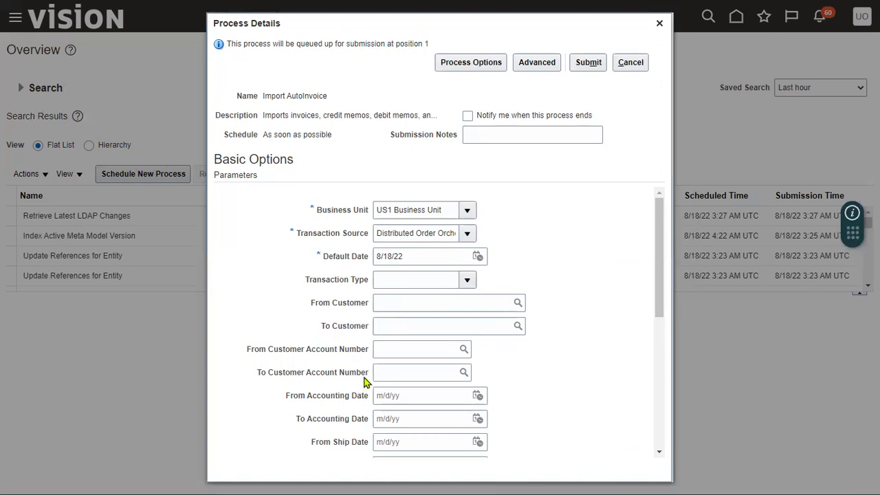
Paste 97409 into From and To Sales Order Number and submit the import
scroll(354, 416, "down", 2)
scroll(355, 411, "down", 3)
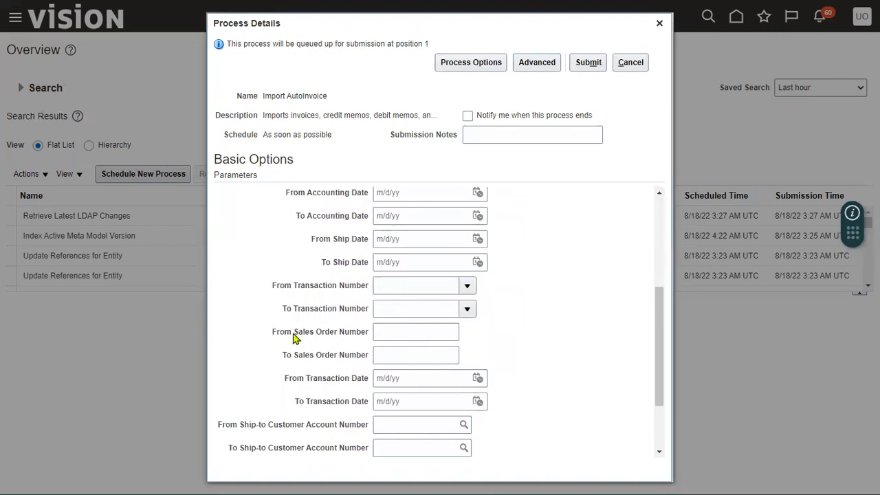
left_click_drag(294, 335, 337, 339)
left_click(400, 332)
right_click(400, 332)
mouse_move(405, 338)
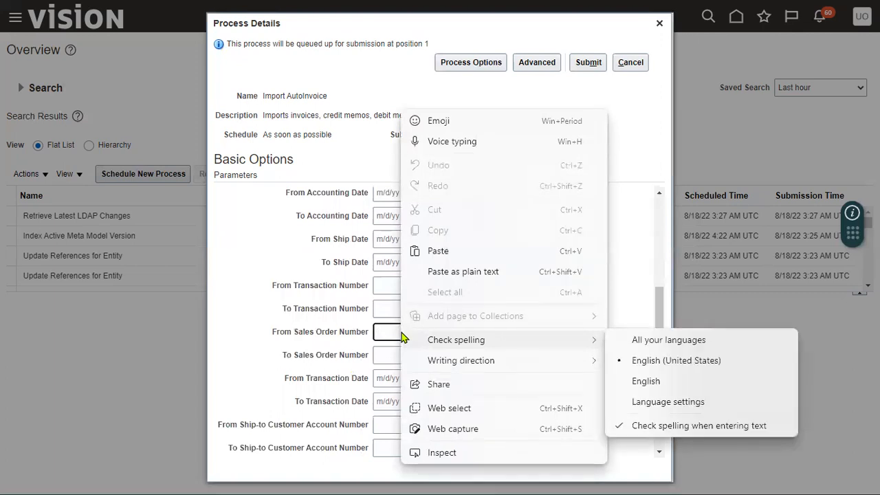
left_click(389, 333)
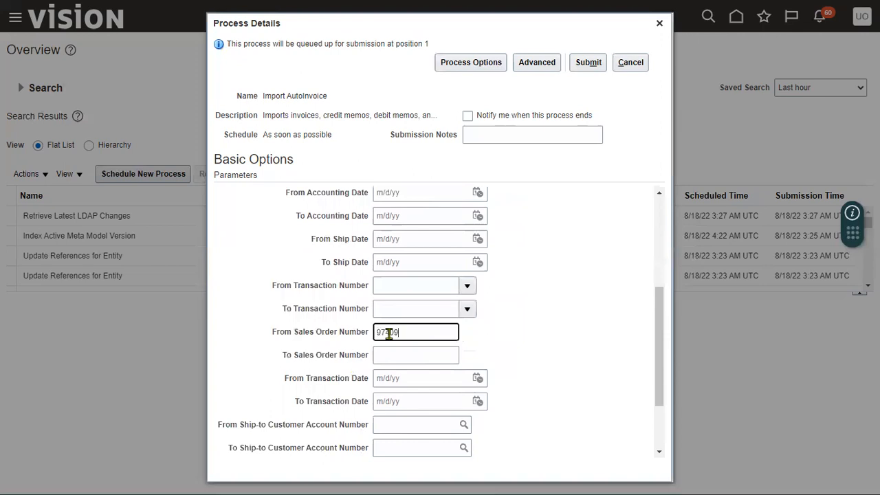
left_click(391, 354)
type("97409")
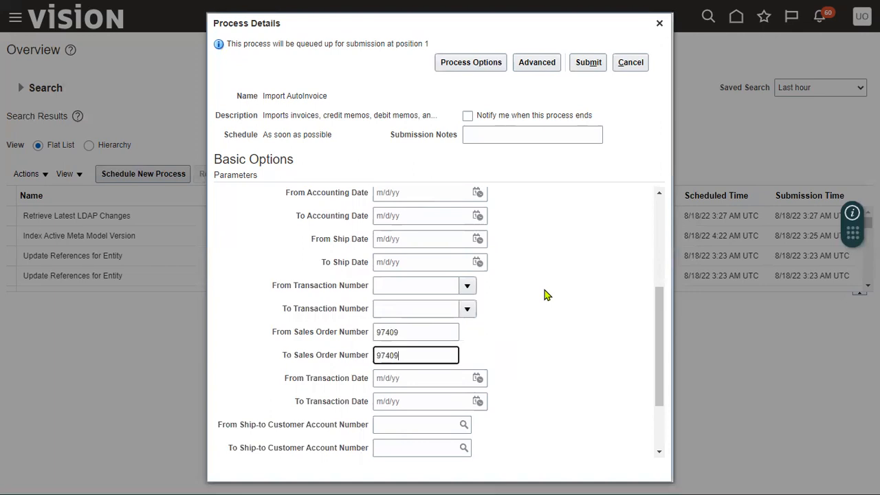
left_click(588, 63)
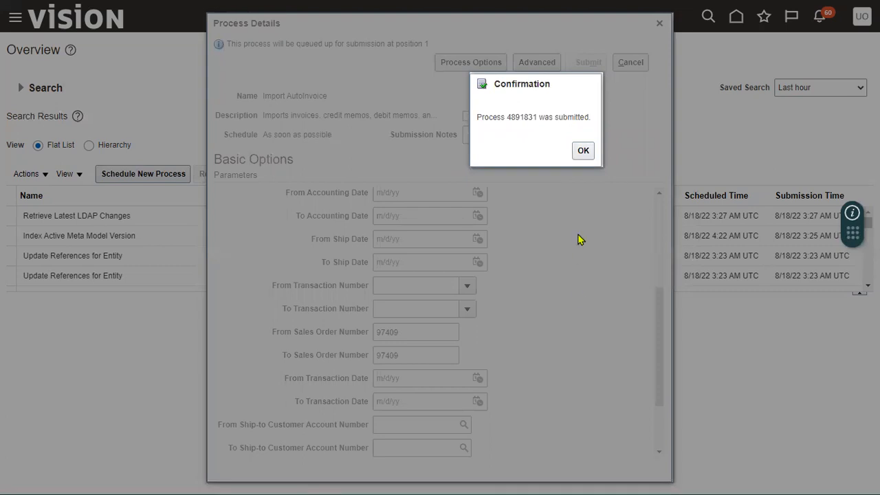
Check that processes 4891831 and 4891836 succeeded and republish the Execution Report output
left_click(583, 151)
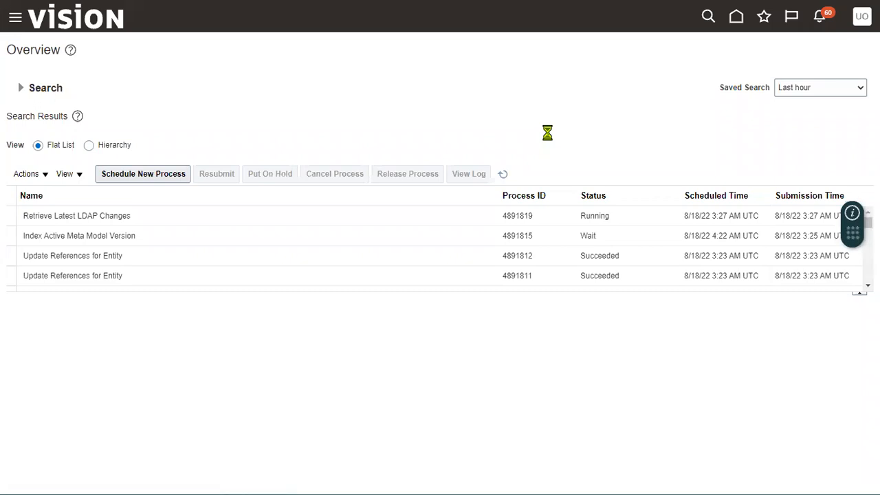
left_click(84, 217)
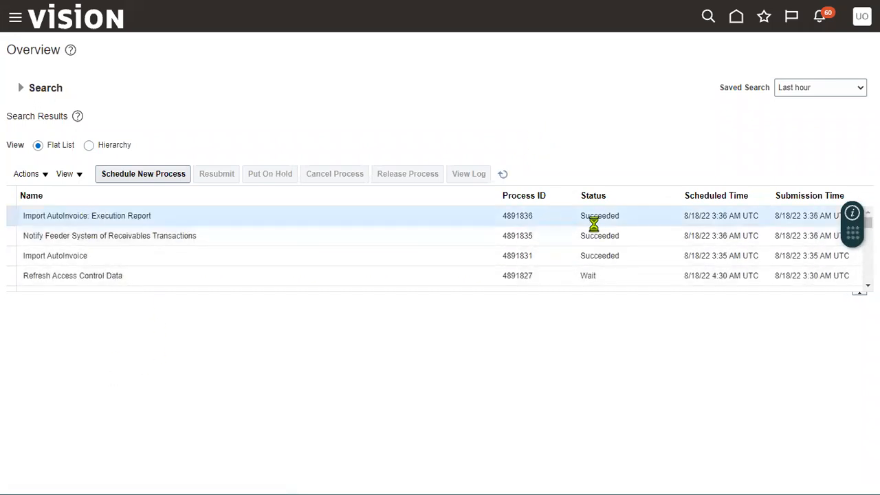
left_click(173, 255)
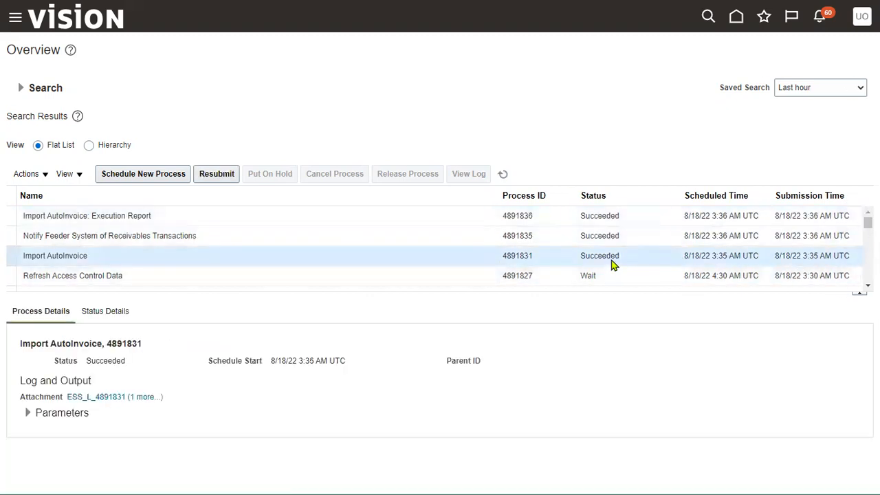
left_click(134, 215)
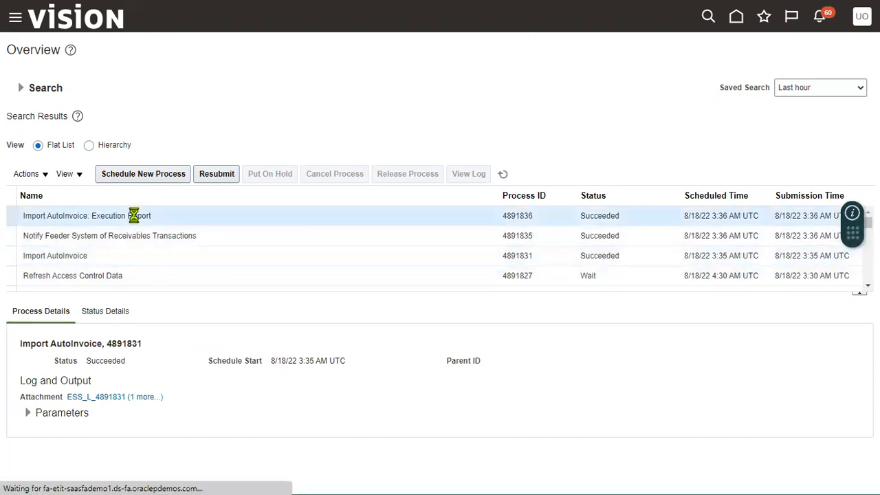
scroll(126, 399, "down", 3)
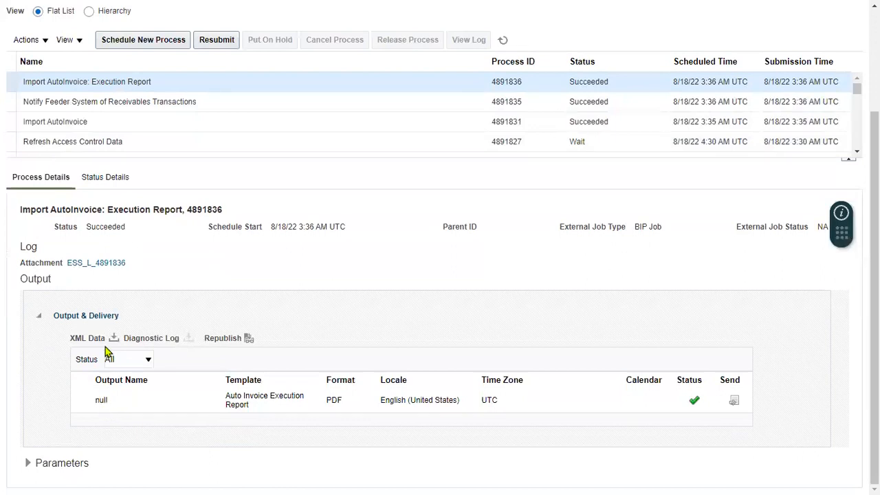
left_click(247, 339)
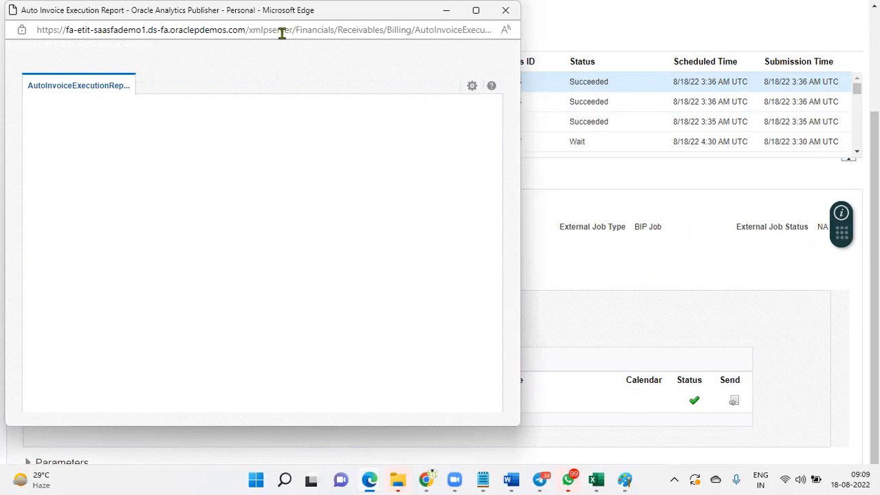
Export the Execution Report to PDF from the Actions menu and open the download
left_click(471, 88)
mouse_move(454, 108)
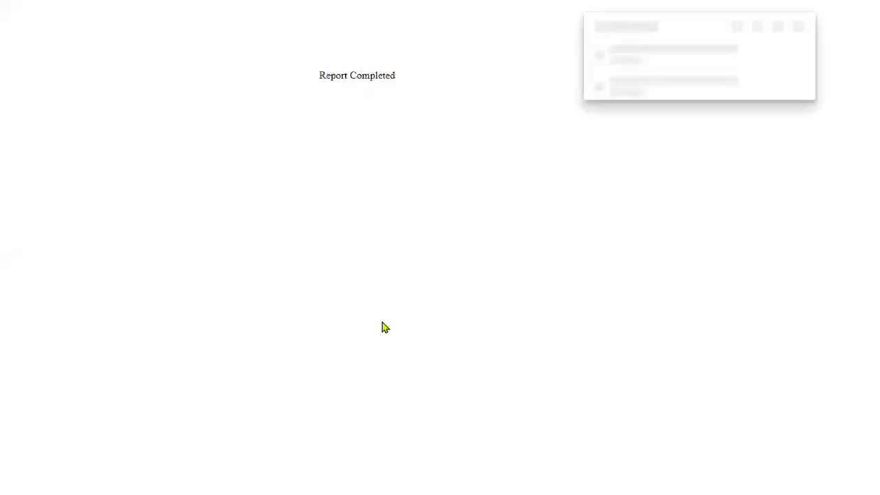
left_click(628, 60)
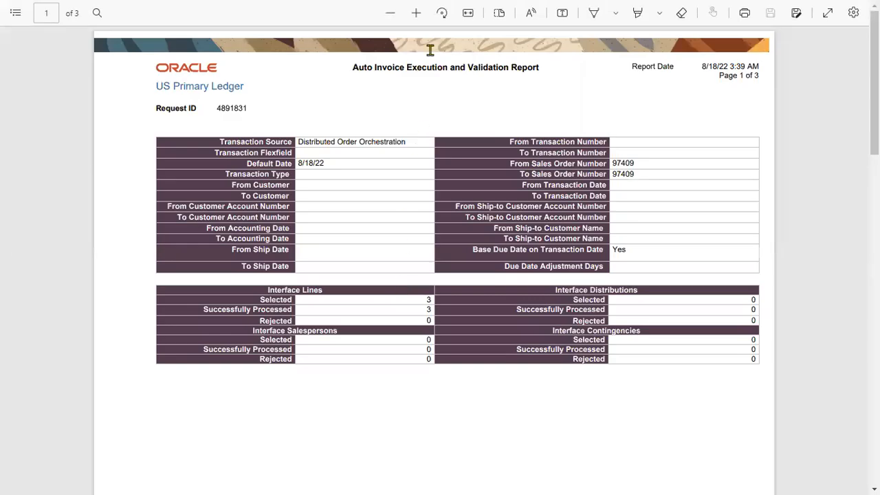
Zoom in and verify source Distributed Order Orchestration, date 8/18/22 and sales order 97409
left_click(415, 13)
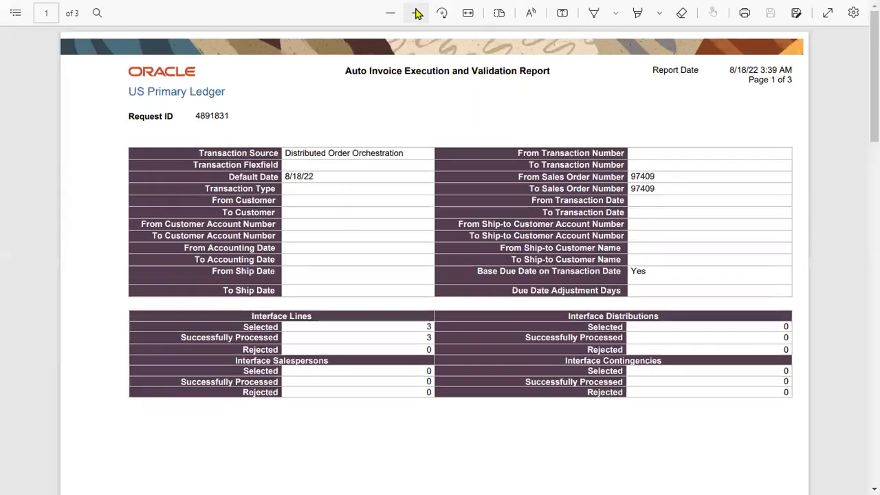
left_click(417, 13)
left_click(417, 13)
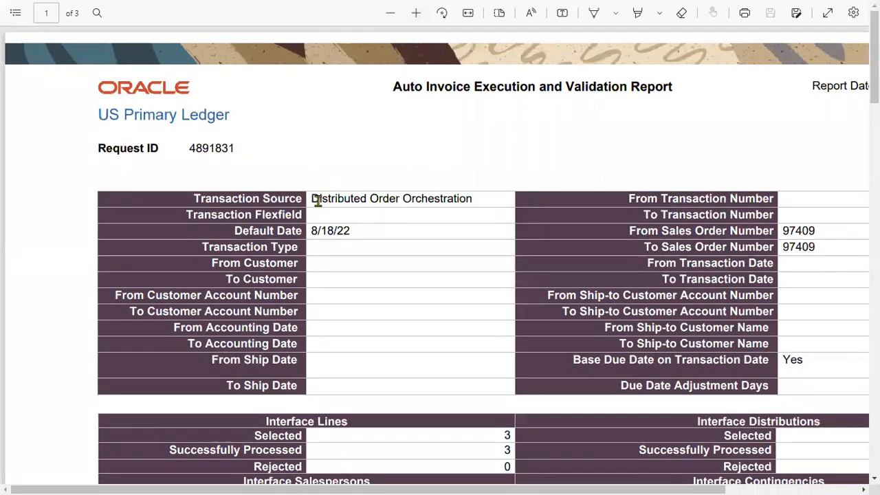
left_click_drag(318, 197, 467, 198)
left_click_drag(312, 231, 334, 231)
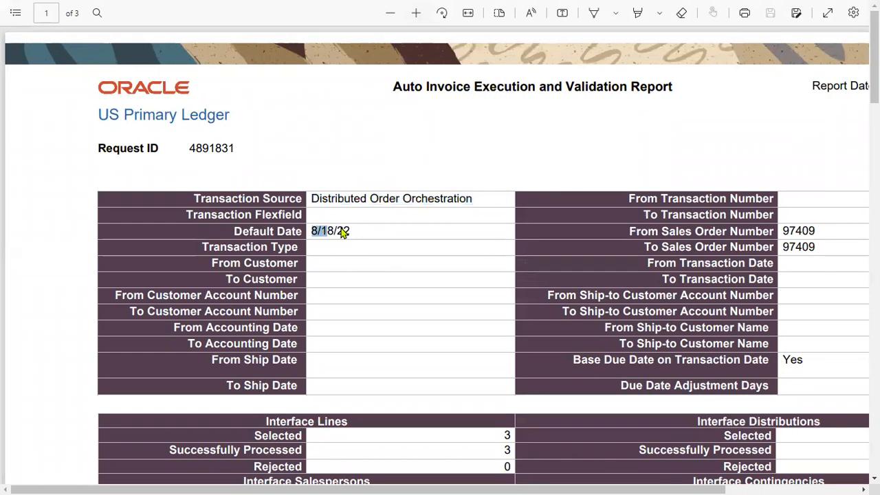
left_click_drag(784, 231, 808, 249)
left_click(793, 123)
scroll(793, 122, "down", 3)
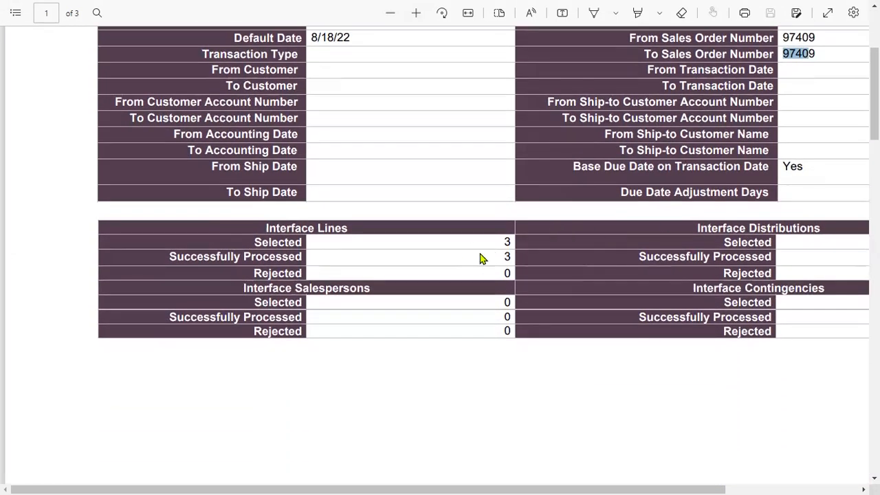
Verify 3 interface lines processed, one invoice created and the 22,890.00 amount
mouse_move(506, 241)
left_mouse_down()
mouse_move(518, 246)
mouse_move(512, 257)
left_mouse_up()
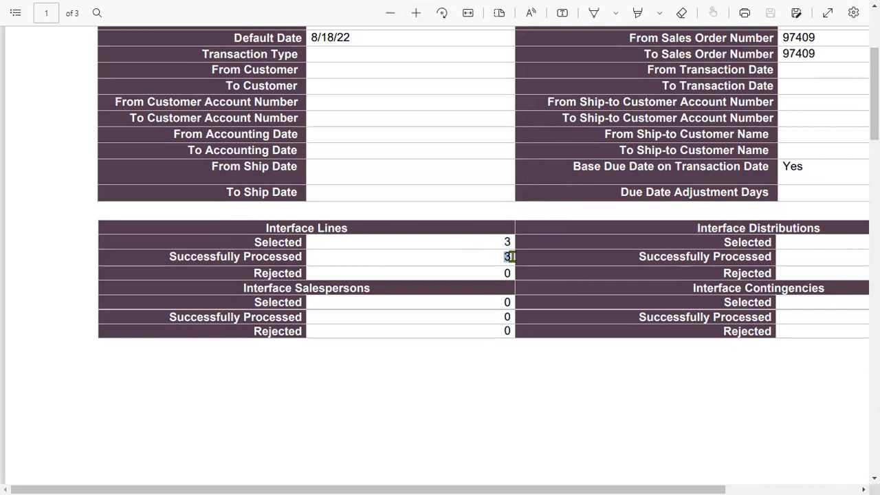
scroll(512, 257, "down", 6)
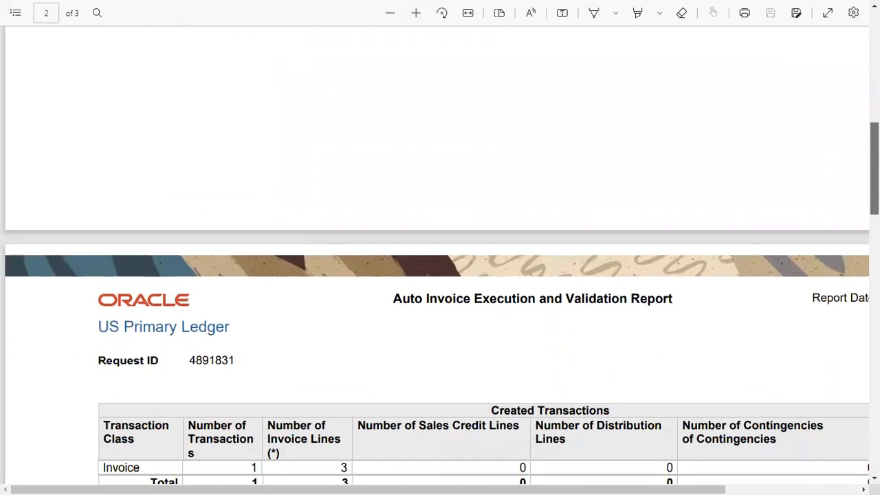
scroll(227, 342, "down", 2)
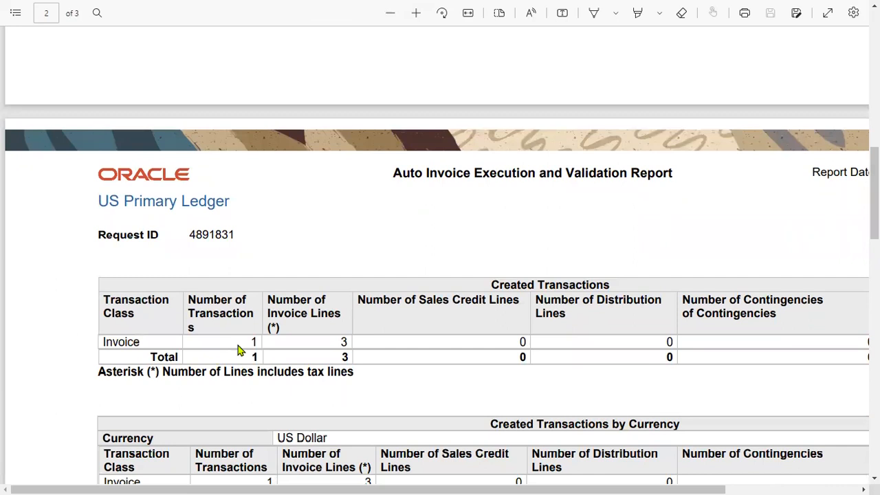
left_click_drag(248, 342, 257, 341)
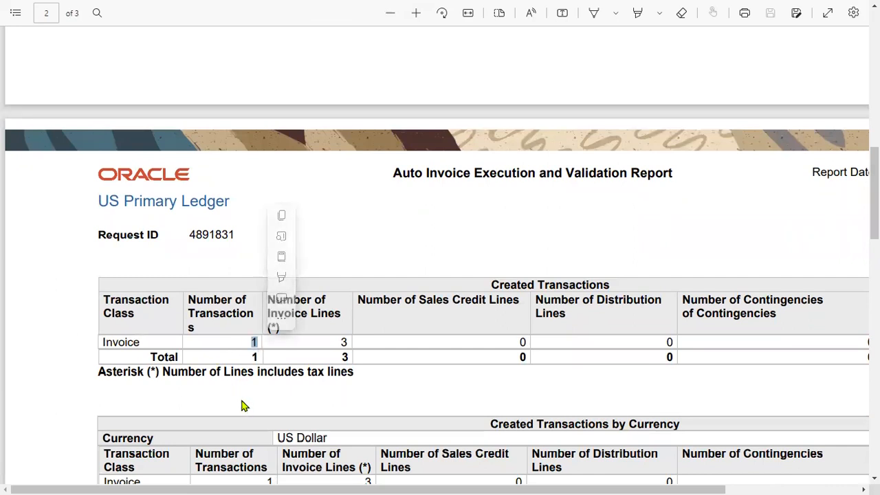
scroll(241, 405, "down", 1)
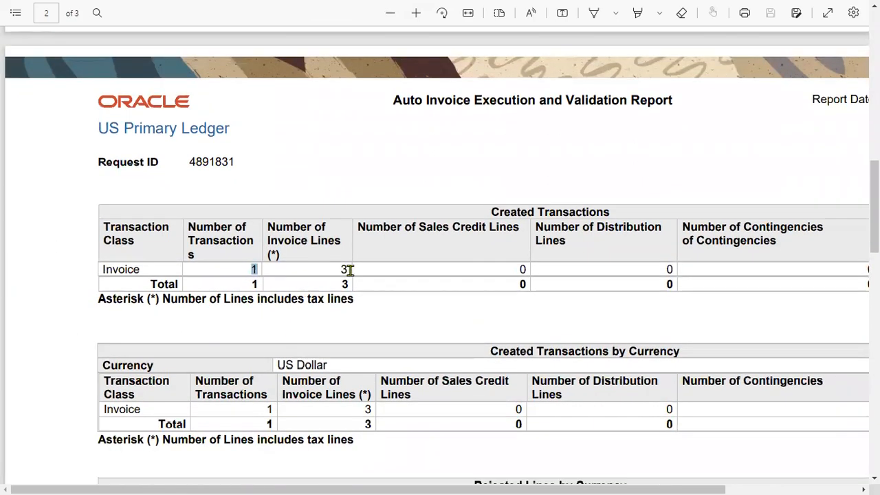
left_click_drag(654, 479, 788, 479)
left_click_drag(793, 270, 850, 270)
left_click_drag(760, 480, 631, 479)
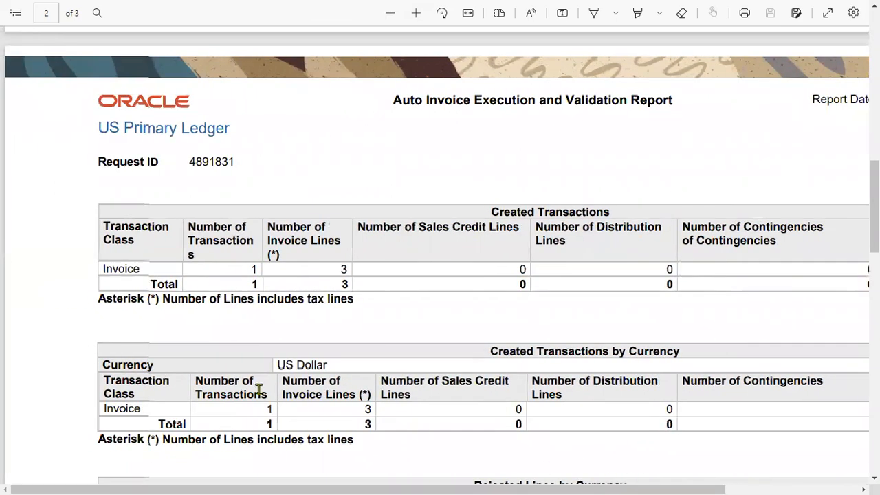
Check the empty Rejected Lines and Lines with Errors tables, then view the report full screen
scroll(259, 389, "down", 2)
scroll(491, 358, "down", 4)
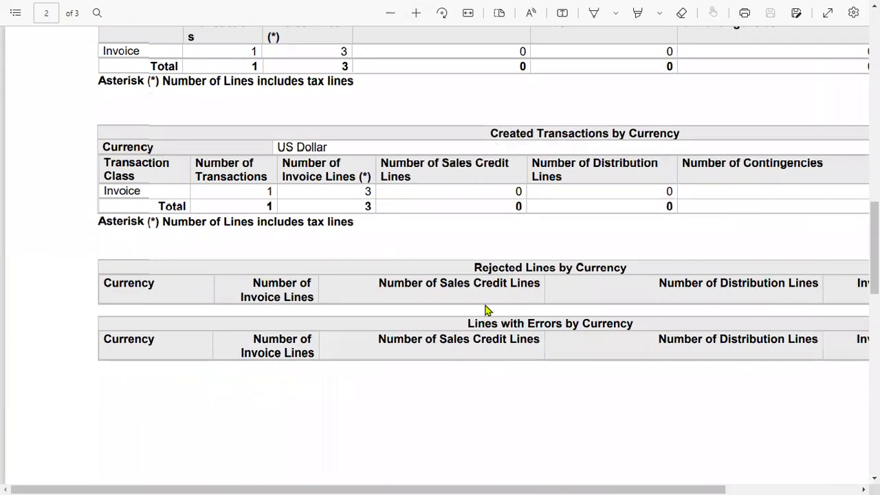
left_click_drag(473, 267, 556, 269)
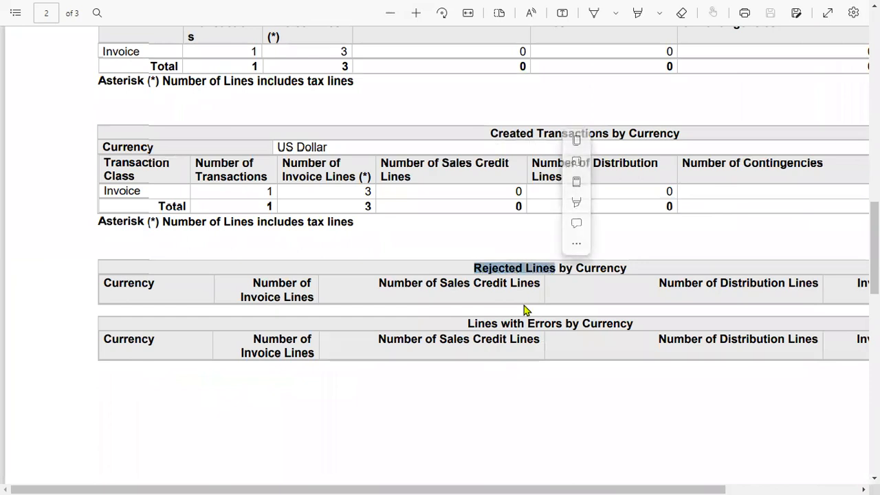
left_click_drag(467, 324, 567, 325)
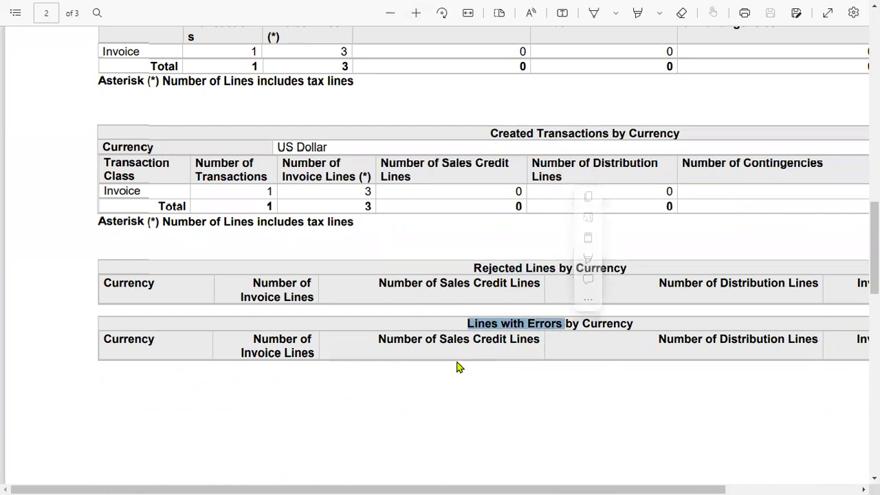
scroll(417, 363, "up", 3)
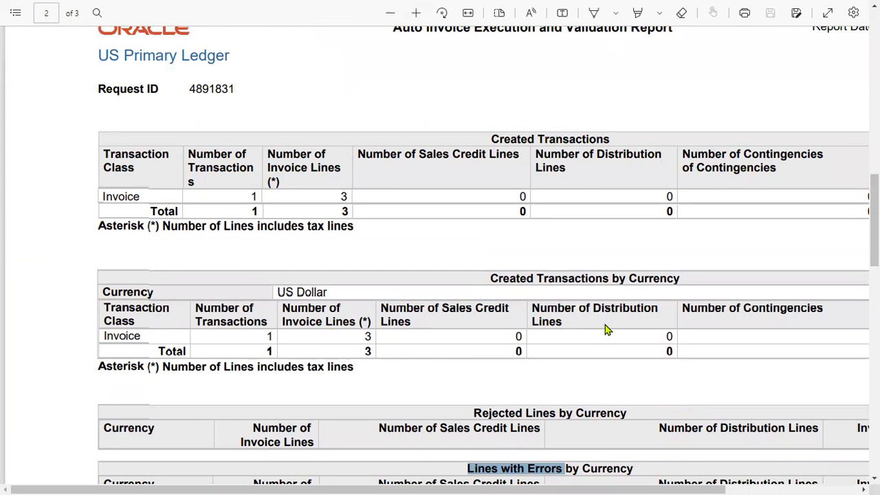
scroll(604, 330, "up", 3)
scroll(605, 330, "up", 10)
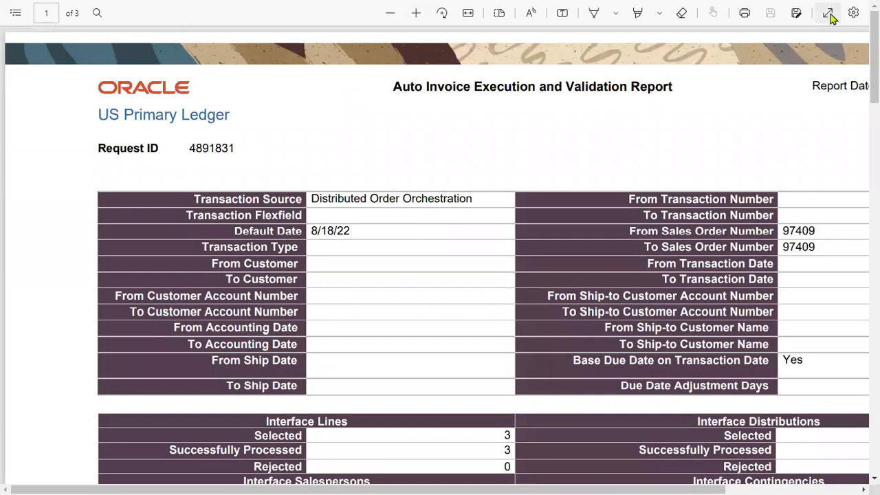
left_click(828, 12)
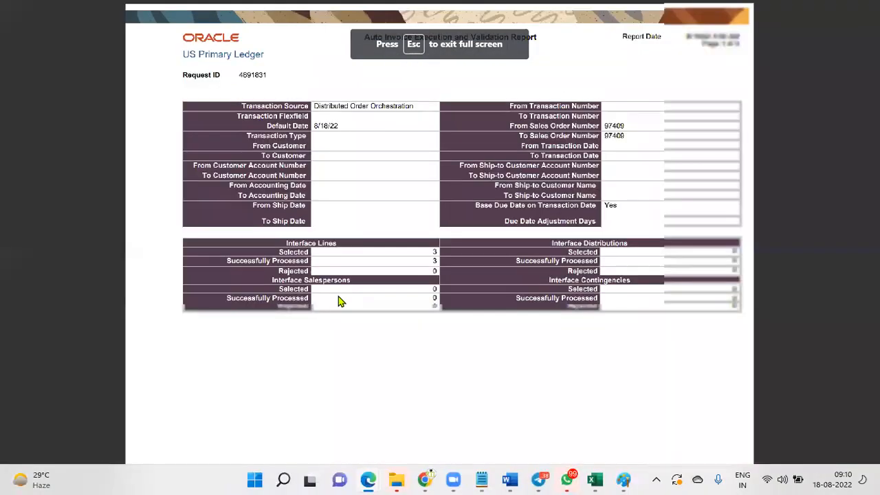
Return to Oracle Fusion and open the Billing work area from the Navigator
key("alt+Tab")
key("alt+Tab")
key("alt+Tab")
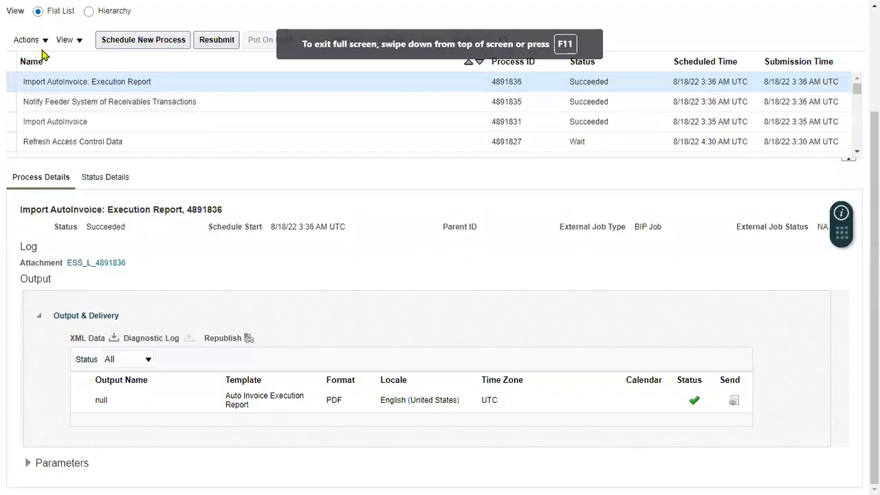
scroll(41, 55, "up", 2)
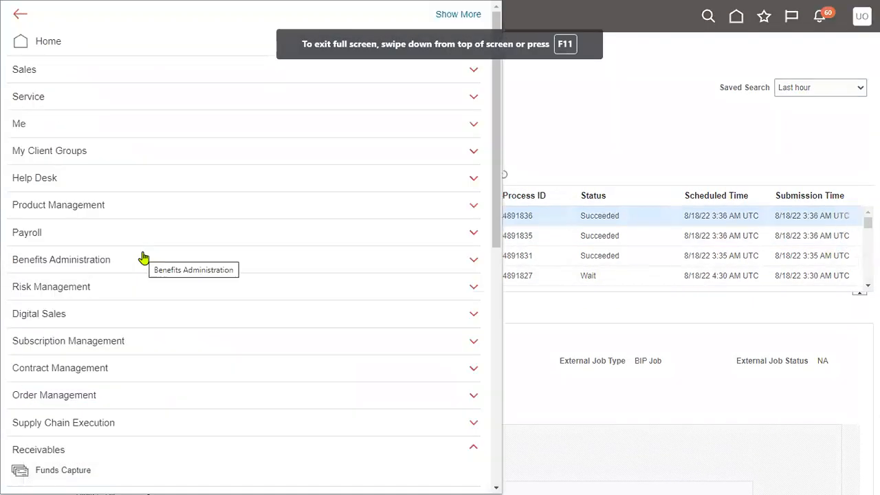
scroll(143, 258, "down", 4)
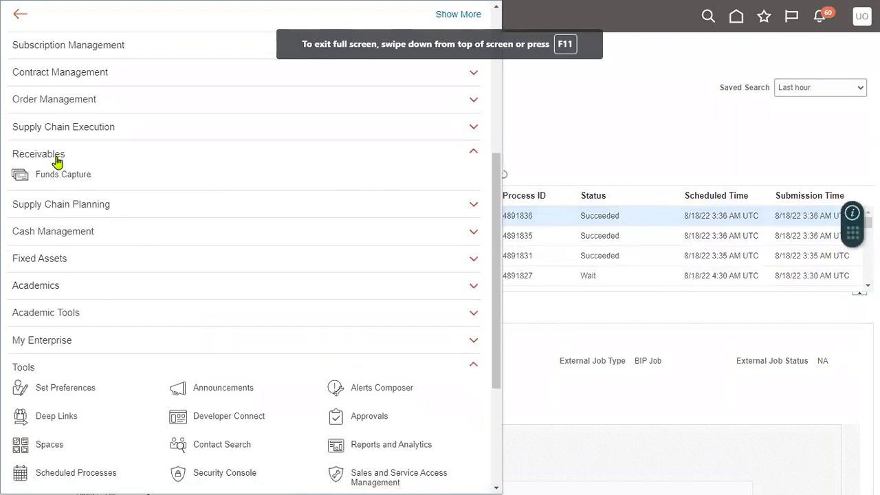
scroll(57, 164, "up", 2)
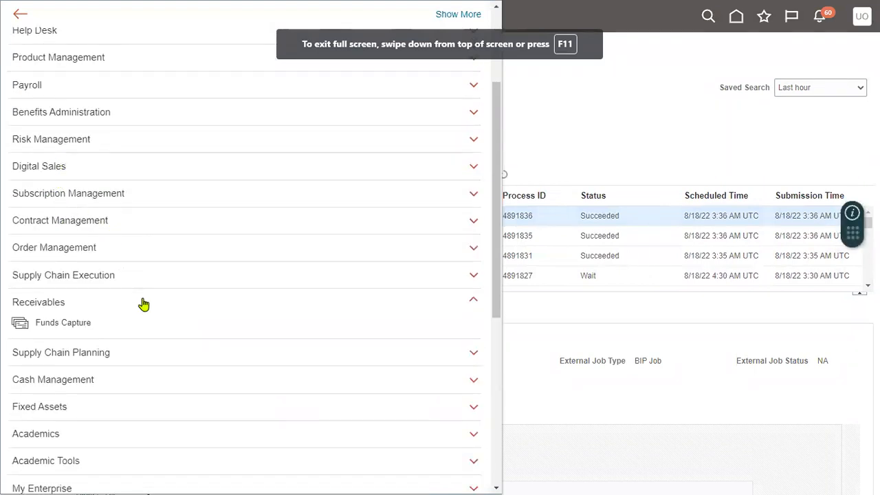
scroll(143, 304, "down", 2)
scroll(143, 304, "up", 4)
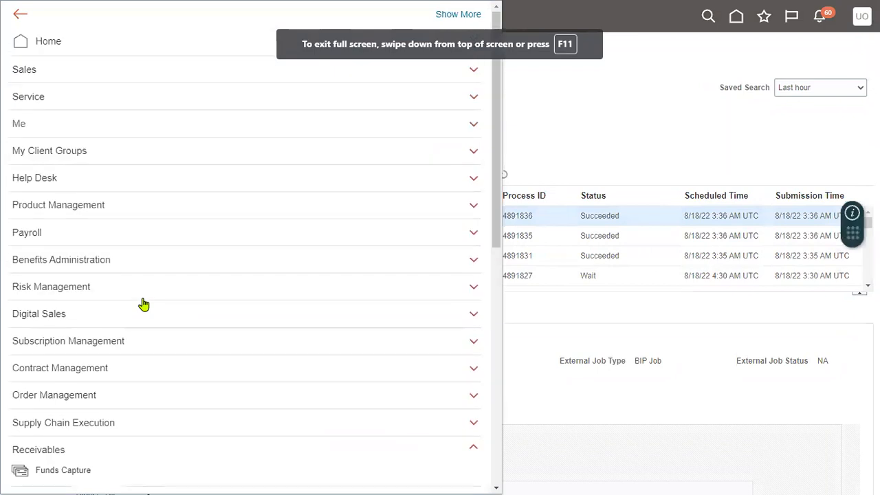
scroll(143, 304, "down", 2)
left_click(78, 326)
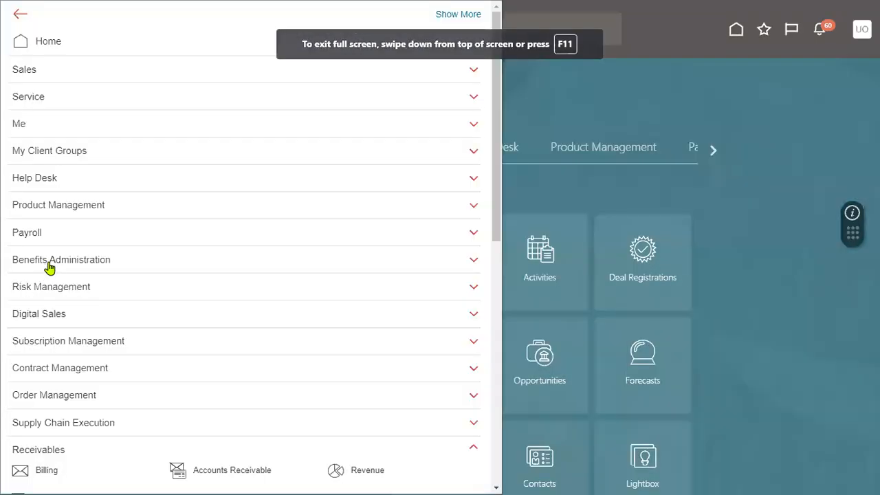
scroll(61, 337, "down", 3)
left_click(53, 250)
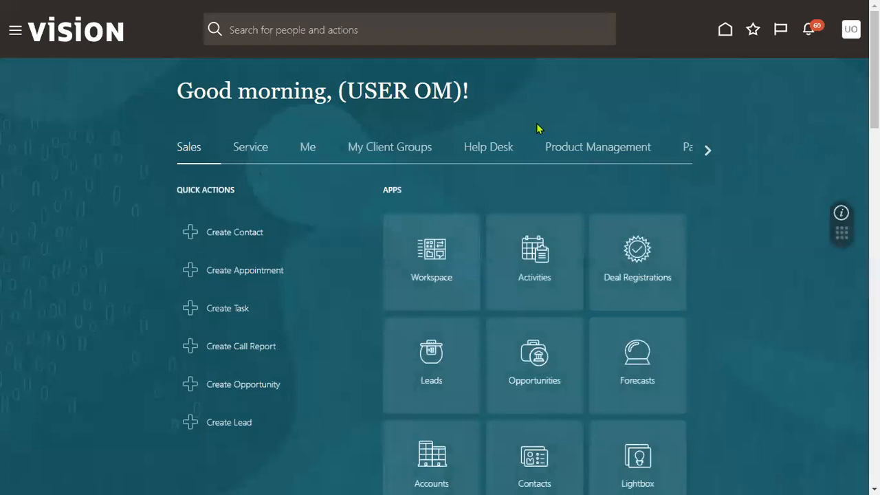
Sign out of Oracle Fusion from the user menu, confirming the logout
left_click(15, 33)
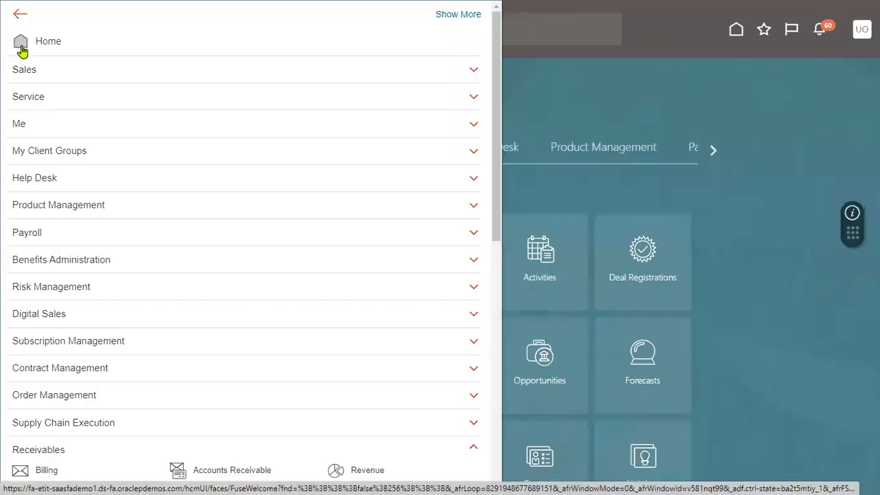
scroll(213, 352, "down", 2)
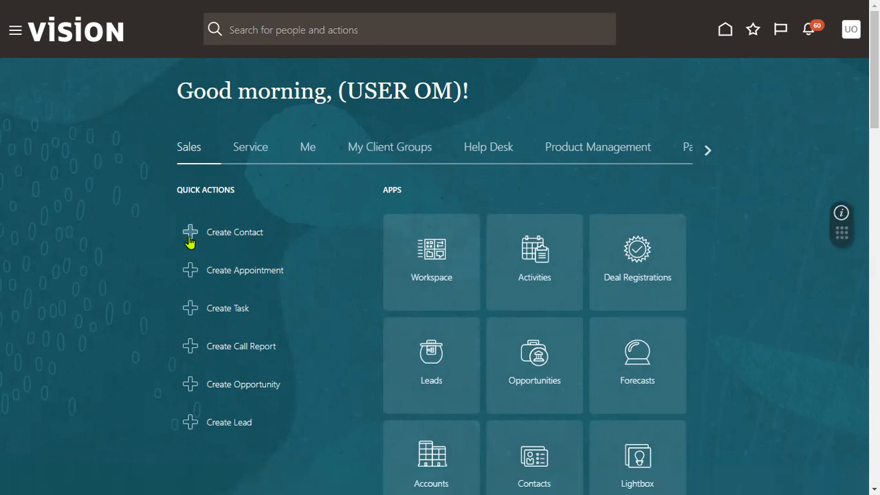
left_click(708, 151)
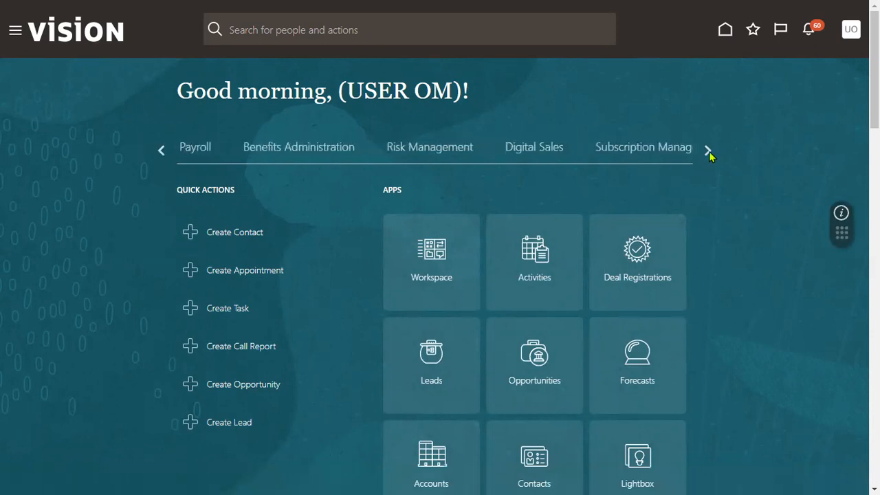
left_click(851, 31)
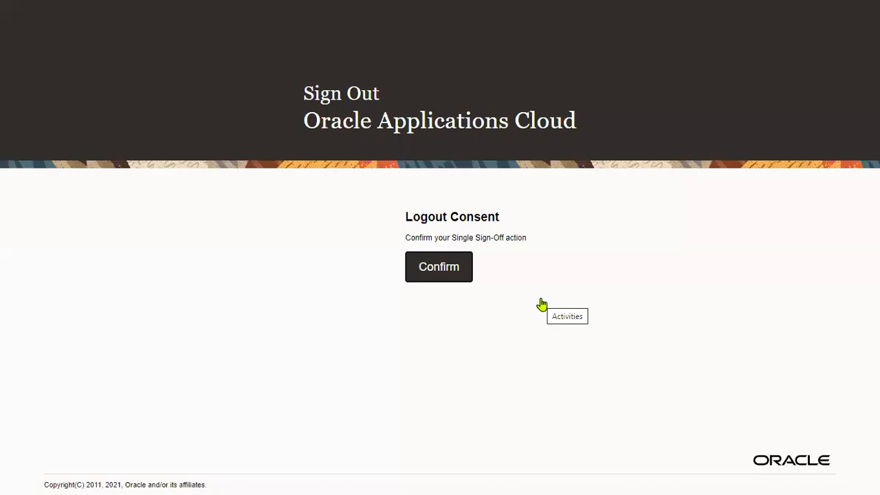
left_click(442, 272)
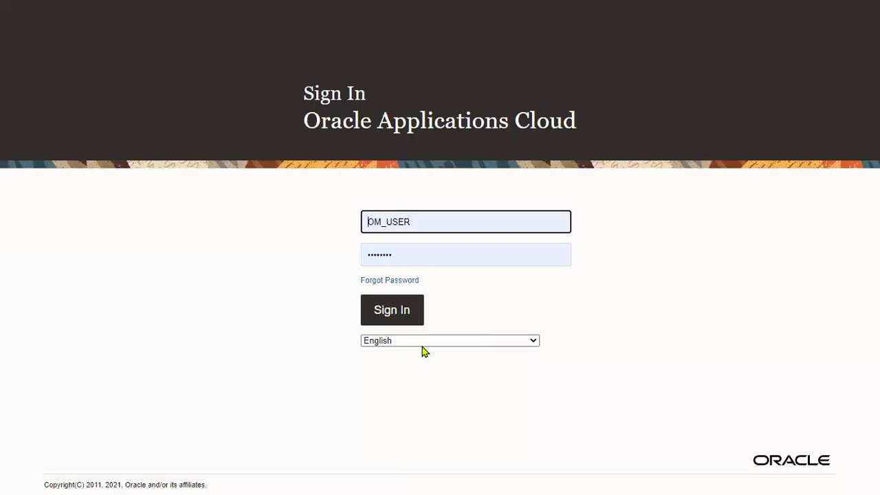
Sign back in and open the Receivables Billing work area
left_click(400, 314)
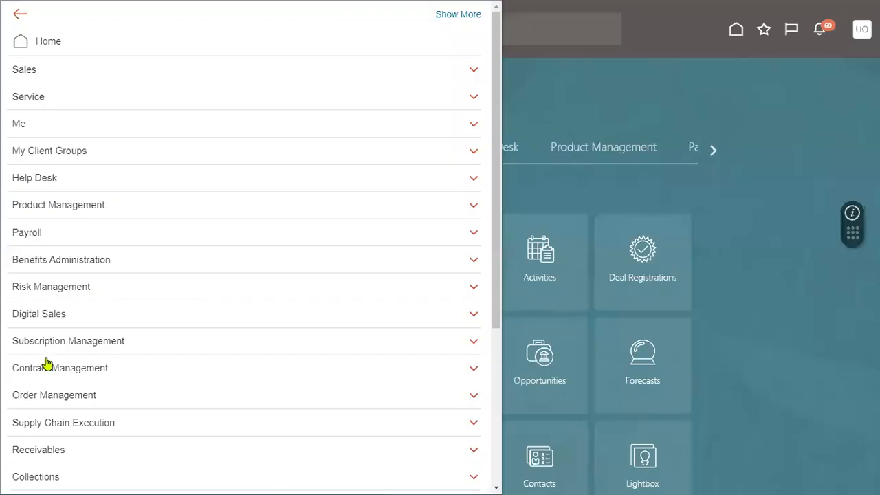
scroll(68, 384, "down", 3)
left_click(59, 228)
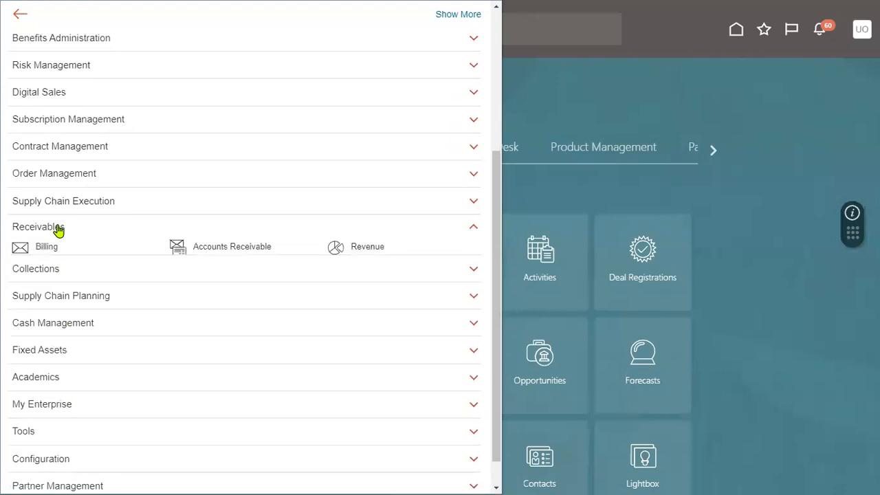
left_click(48, 247)
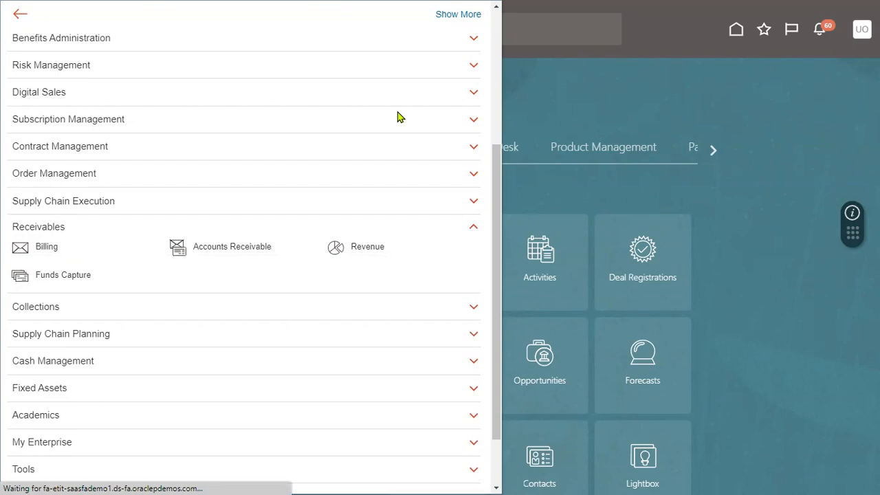
key("F11")
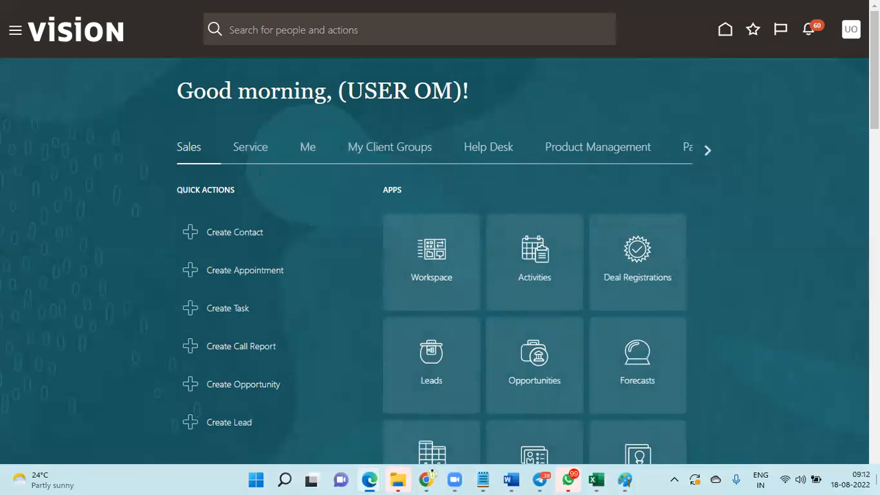
Go to the Security Console from the Navigator's Tools group
left_click(15, 32)
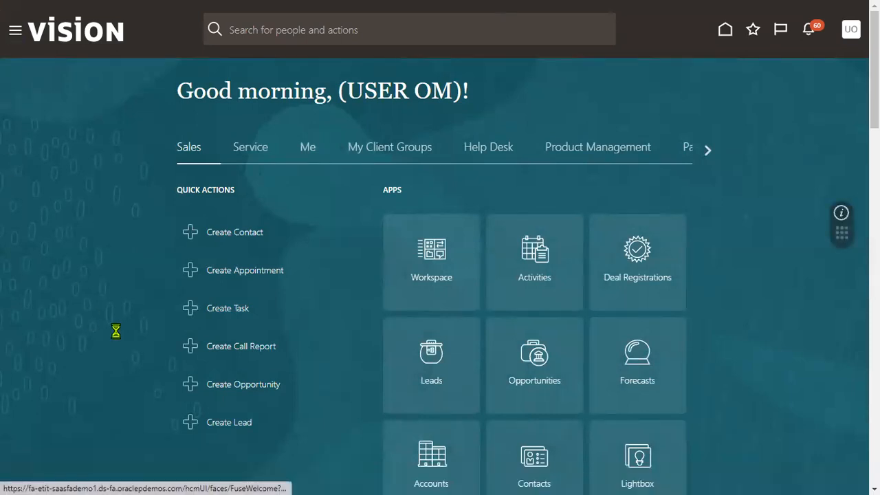
scroll(115, 338, "down", 4)
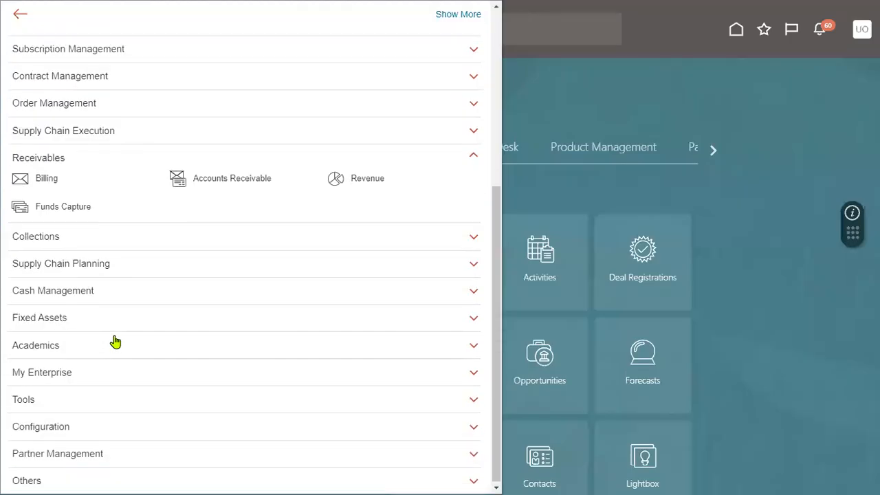
left_click(63, 397)
scroll(207, 344, "down", 3)
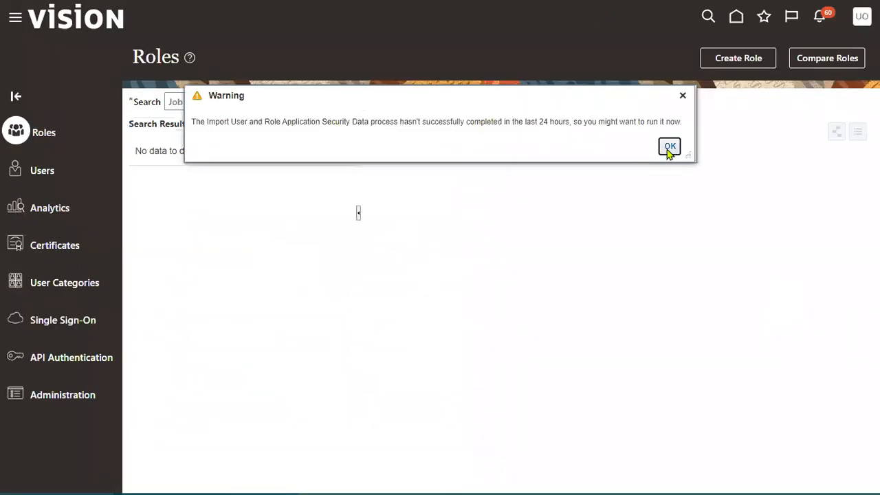
Search user accounts for OM_USER and view the found account's details
left_click(670, 146)
left_click(40, 172)
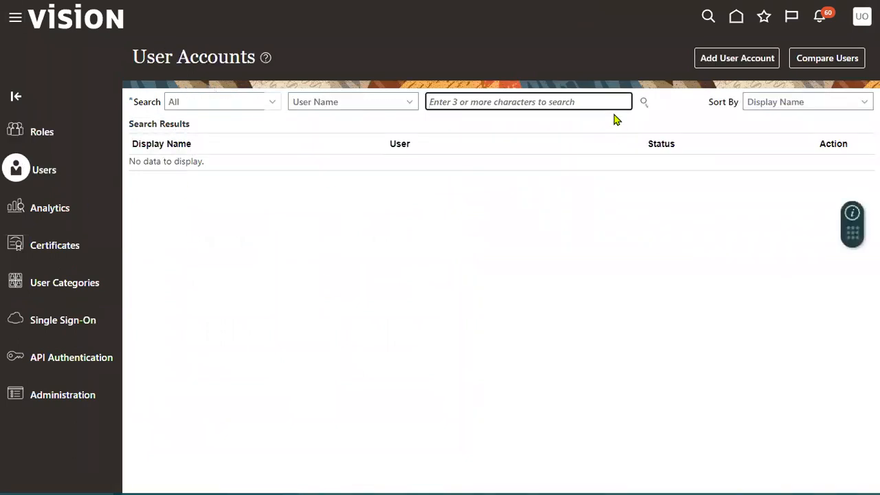
type("OM_USER")
key("Return")
left_click(473, 177)
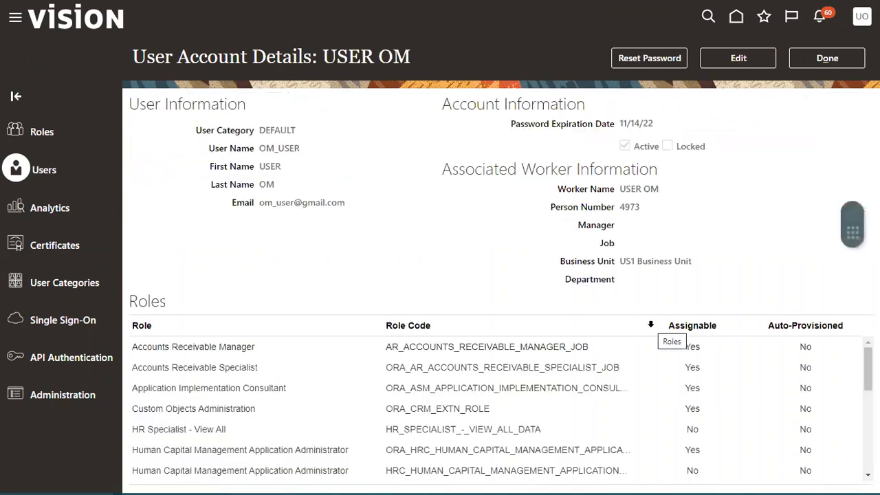
left_click(825, 59)
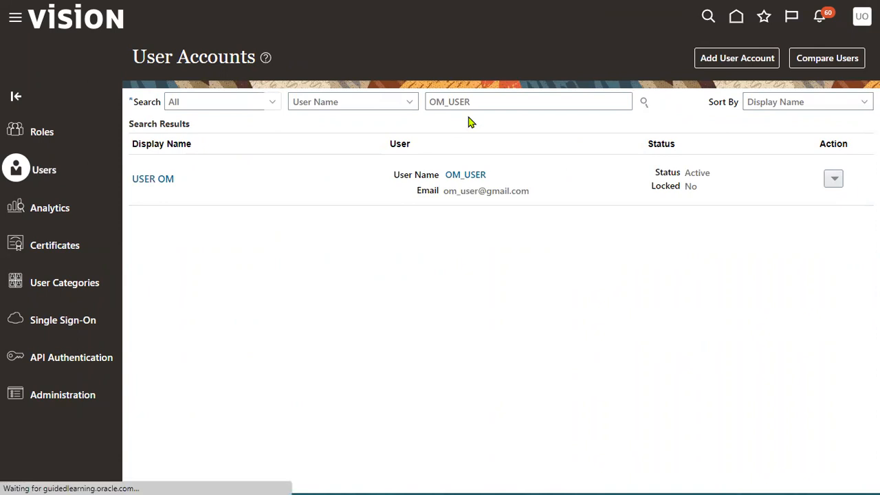
Reopen the OM_USER account to check its business unit and Accounts Receivable roles
left_click(485, 103)
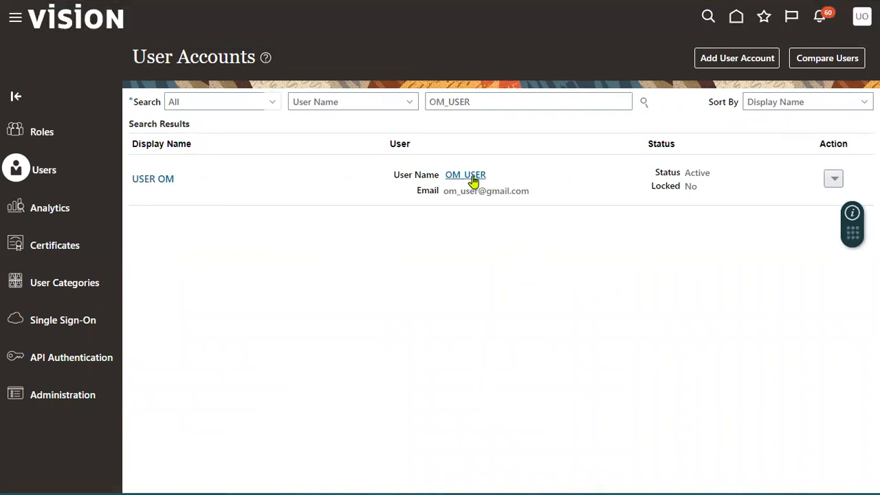
left_click(467, 175)
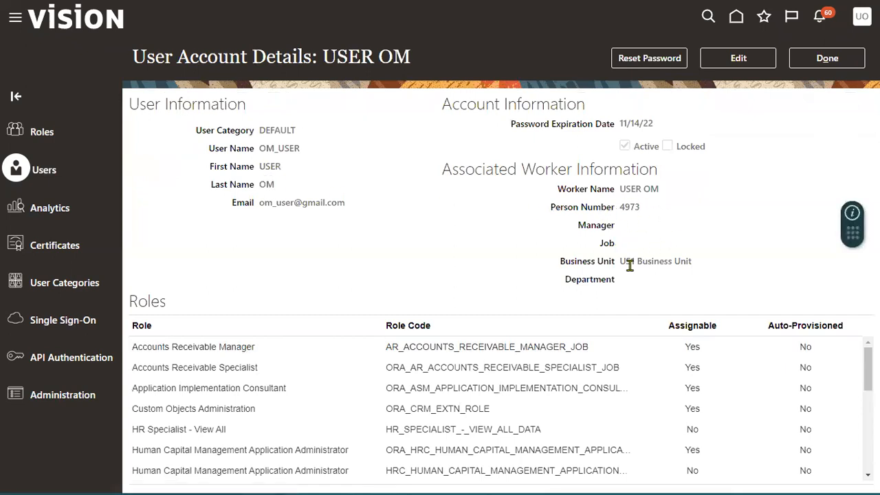
left_click_drag(624, 261, 707, 270)
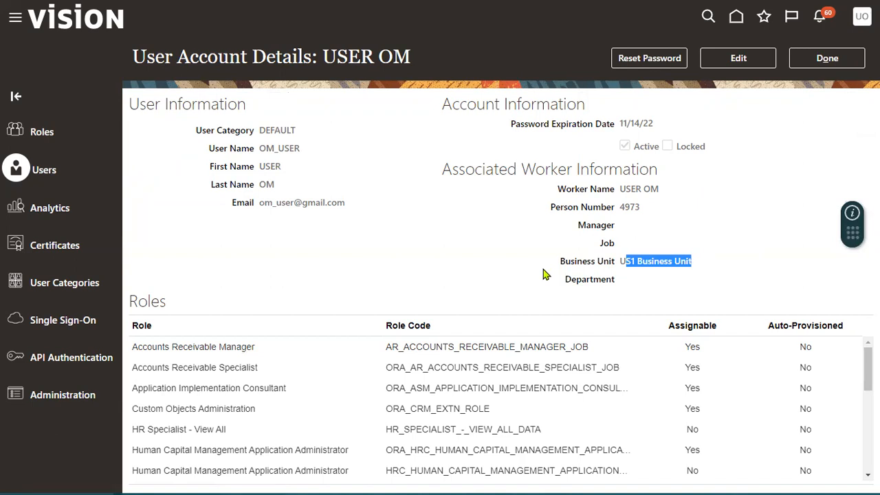
left_click(213, 369)
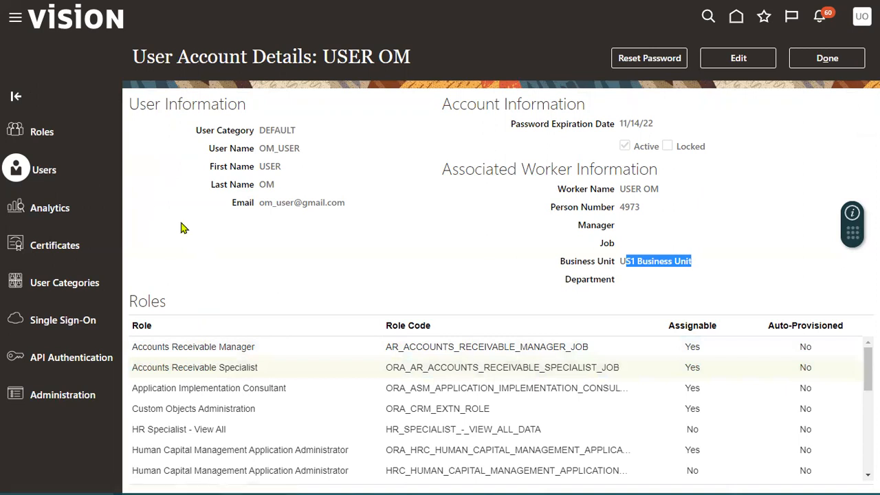
scroll(158, 426, "down", 3)
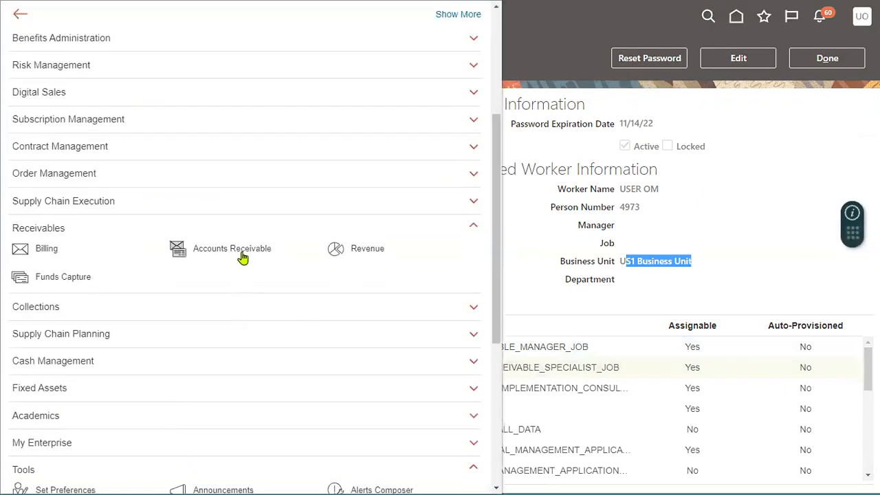
Return to the home page and browse its extra tabs and settings menu
left_click(385, 272)
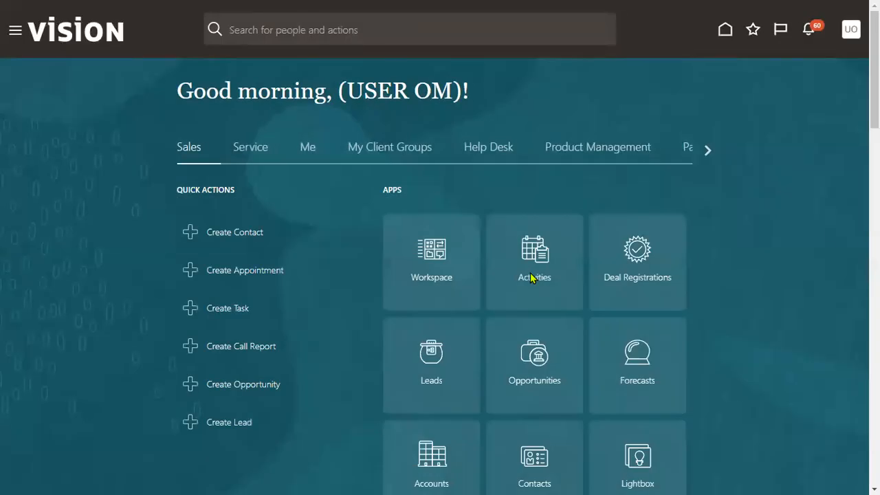
left_click(708, 151)
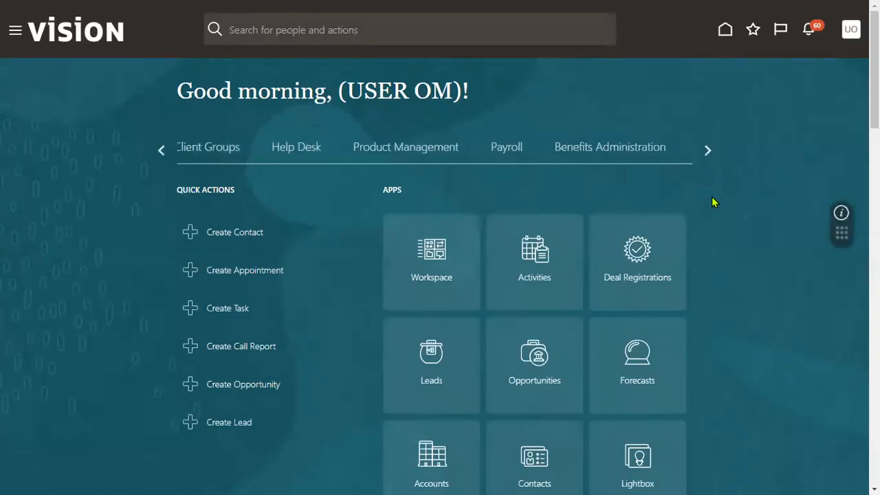
left_click(708, 150)
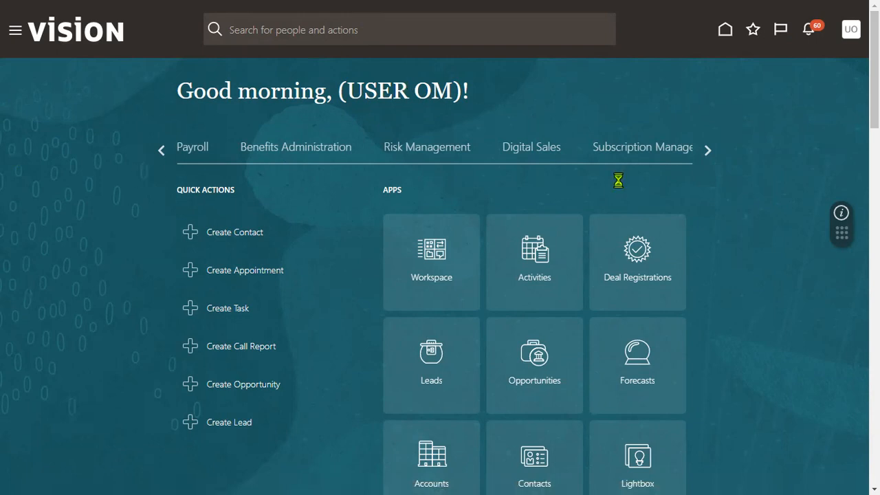
left_click(851, 30)
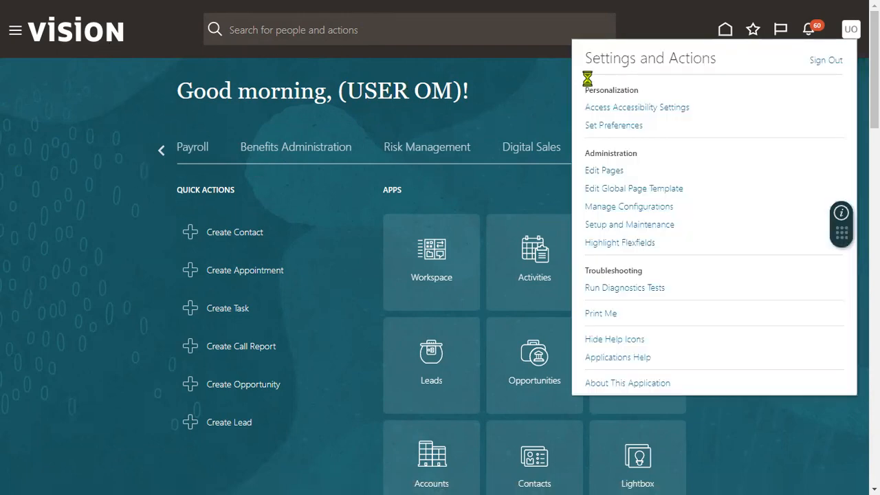
left_click(55, 104)
Open Scheduled Processes from the Navigator's Tools group
left_click(15, 31)
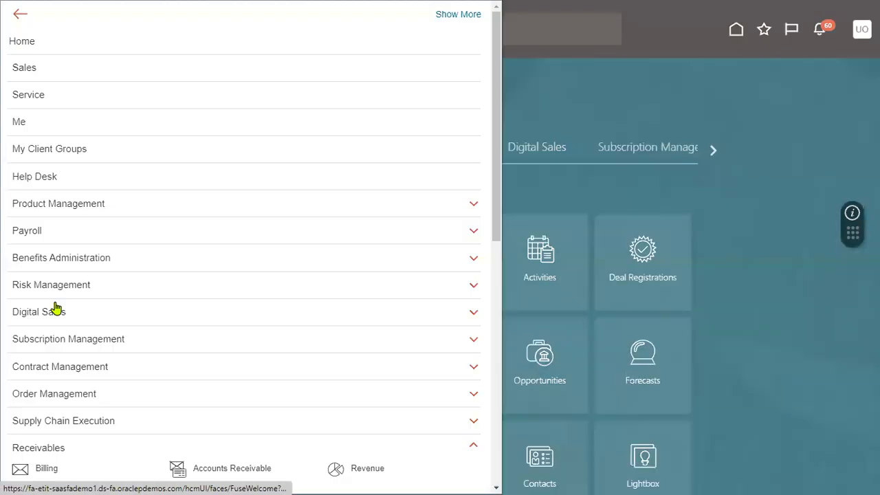
scroll(75, 412, "down", 7)
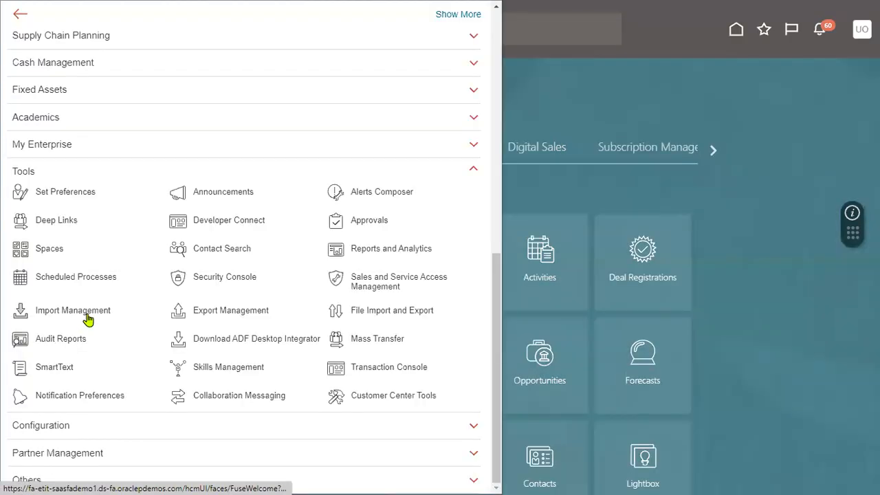
left_click(106, 279)
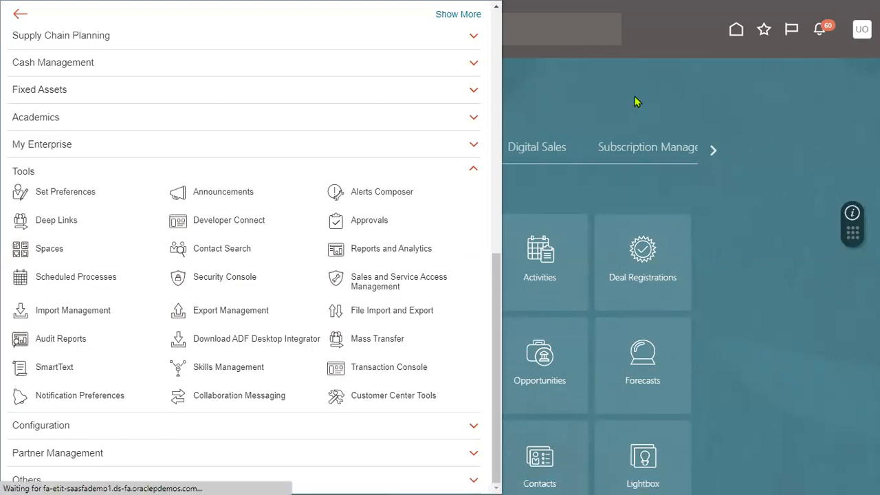
scroll(264, 274, "down", 1)
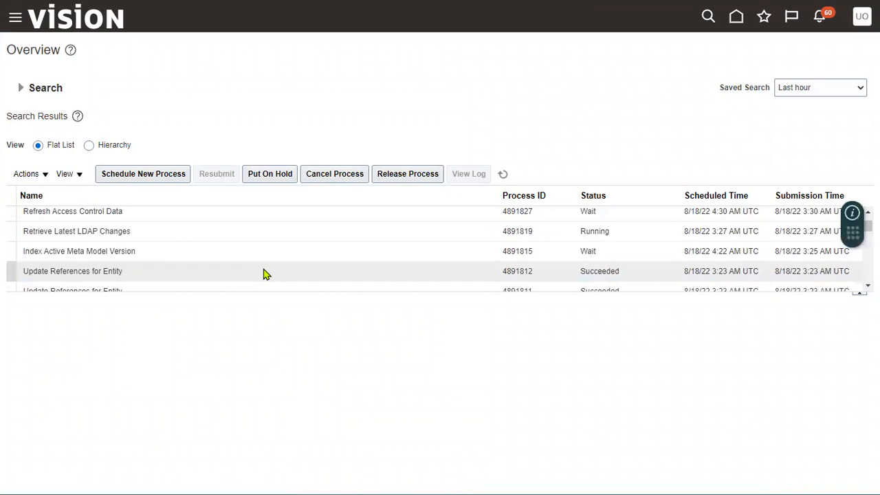
Refresh the scheduled processes and enlarge the table to check Import AutoInvoice succeeded
left_click(146, 235)
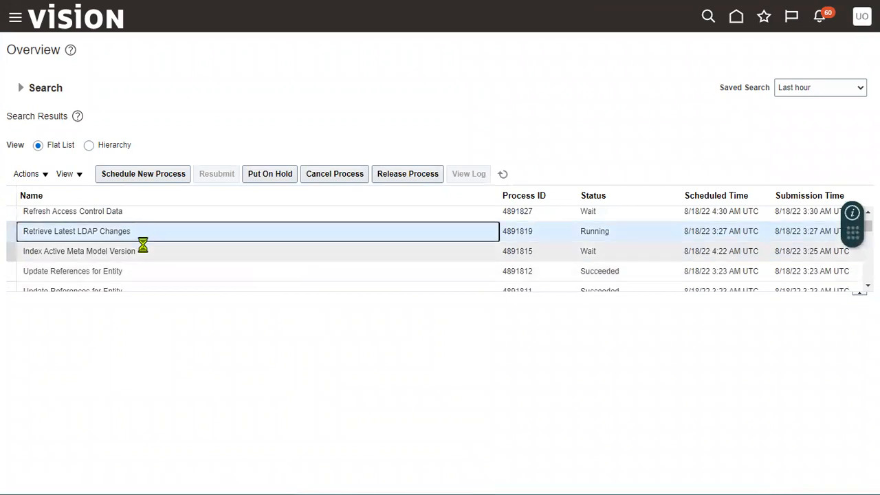
scroll(125, 265, "up", 1)
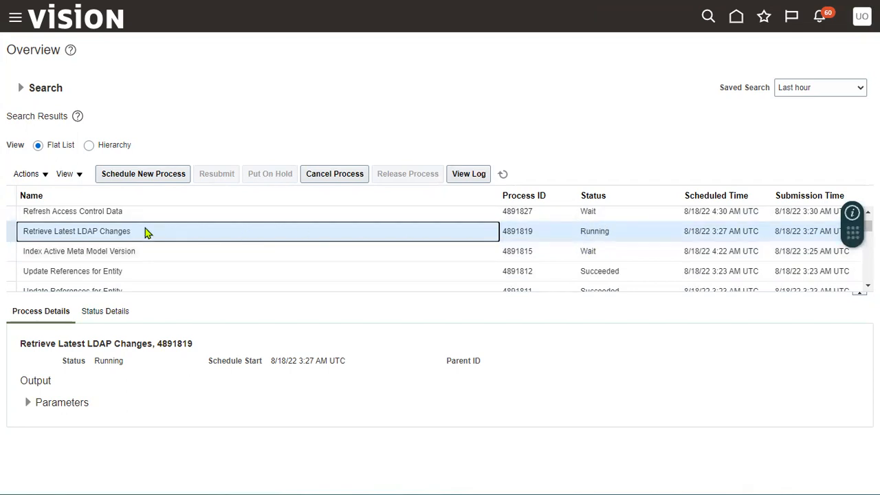
left_click(502, 174)
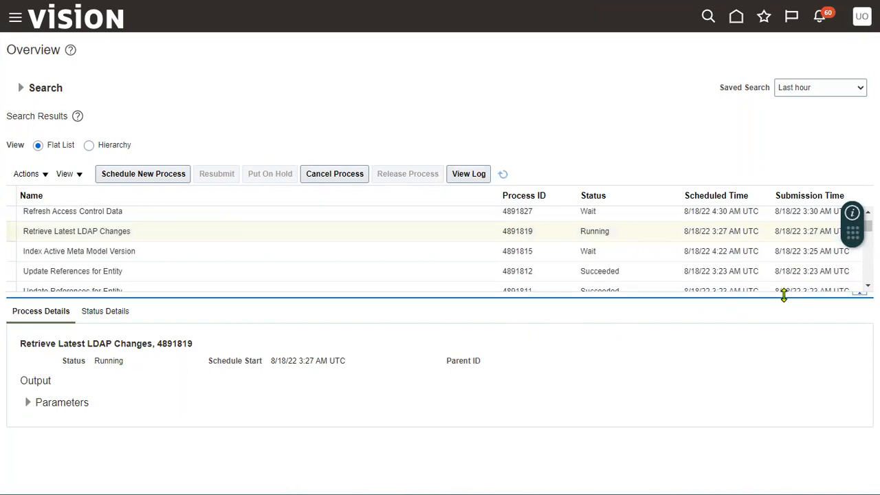
left_click_drag(784, 294, 785, 403)
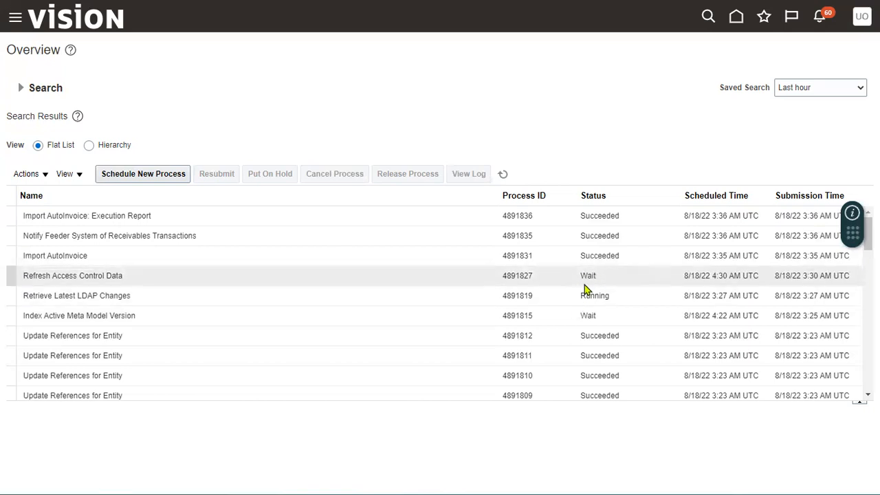
left_click(27, 28)
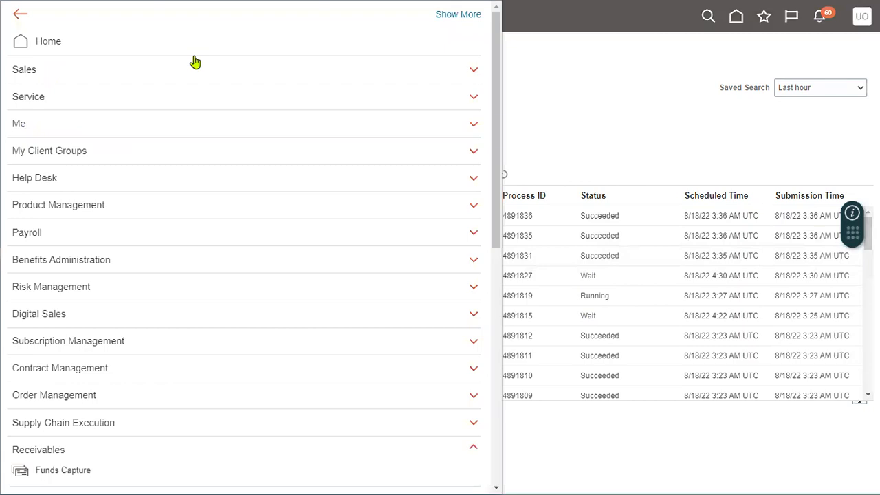
Find the FIN_IMPL user in the Security Console and open its account details
scroll(141, 358, "down", 5)
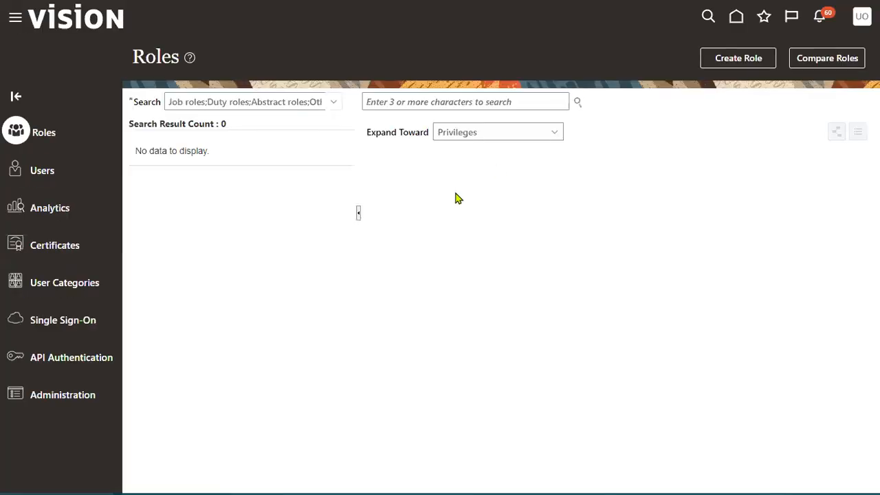
left_click(79, 183)
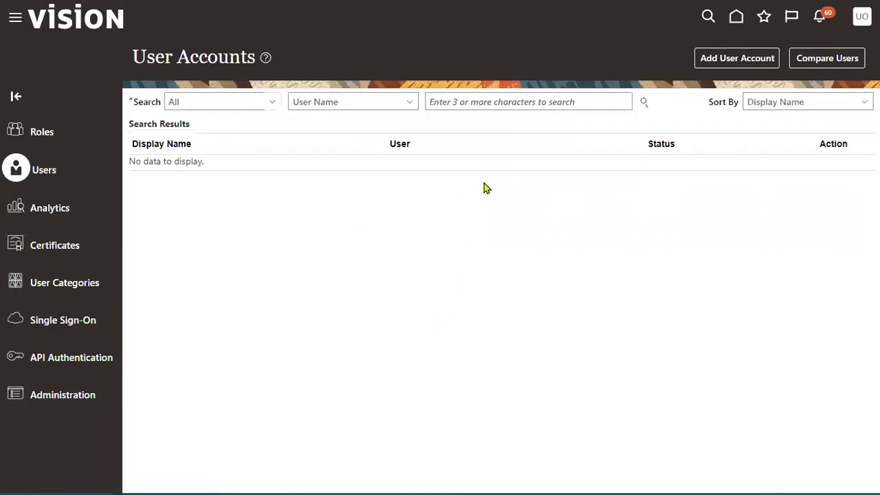
left_click(478, 96)
type("FIN_IM")
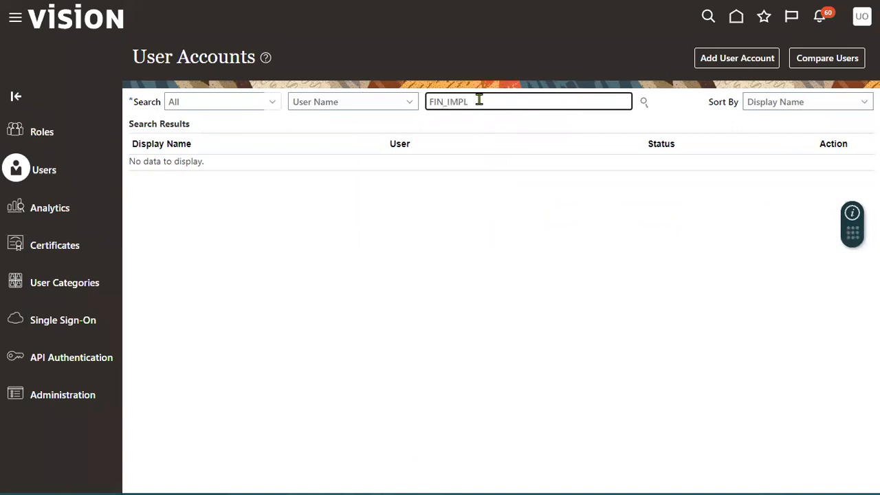
type("PL")
key("Return")
left_click(475, 176)
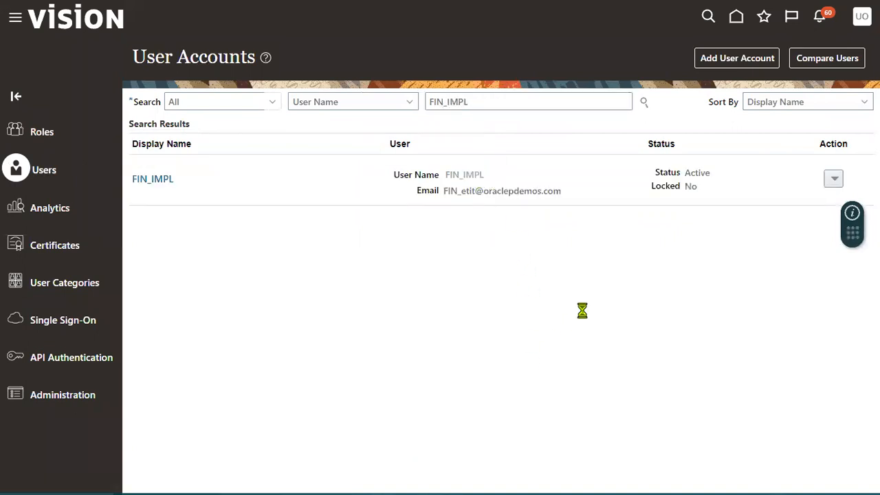
Manually reset the FIN_IMPL user's password to a new chosen password
left_click(642, 61)
left_click(265, 217)
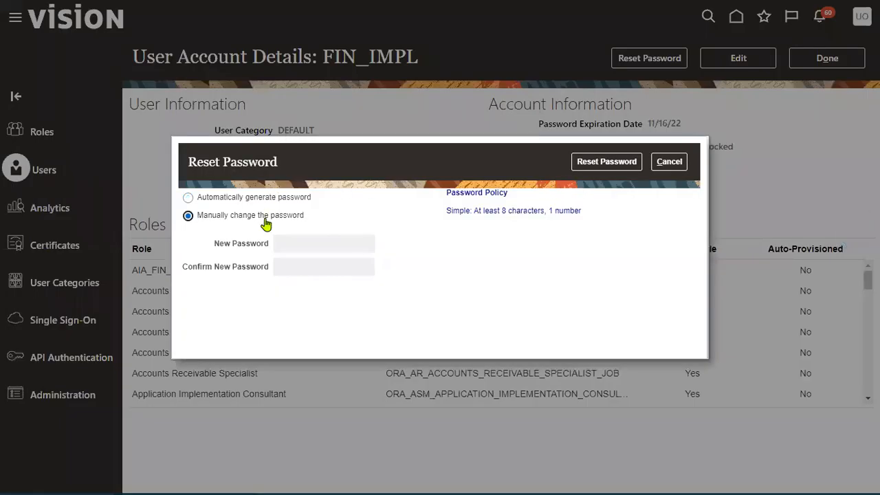
left_click(346, 244)
type("Wel")
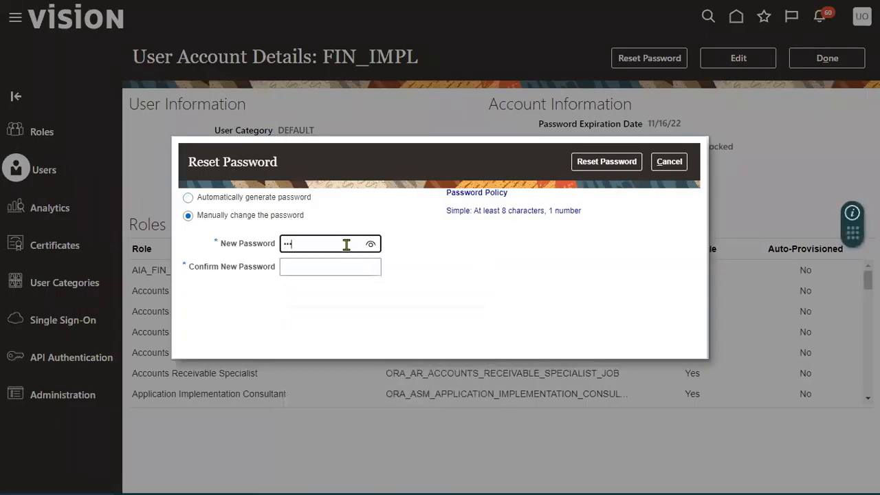
key("Tab")
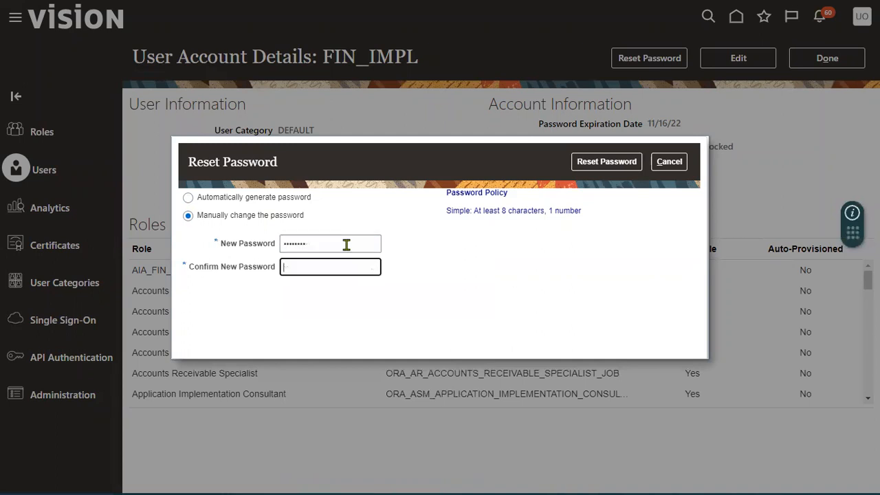
type("Welcome1")
left_click(590, 165)
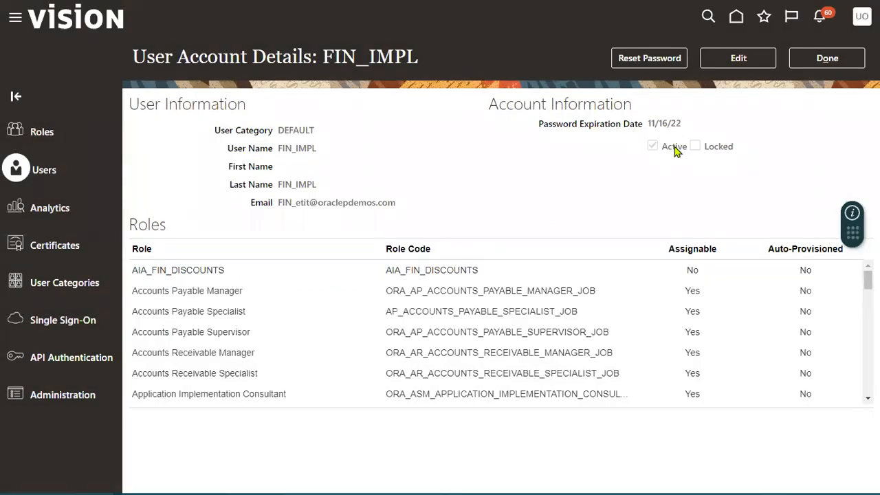
left_click(827, 57)
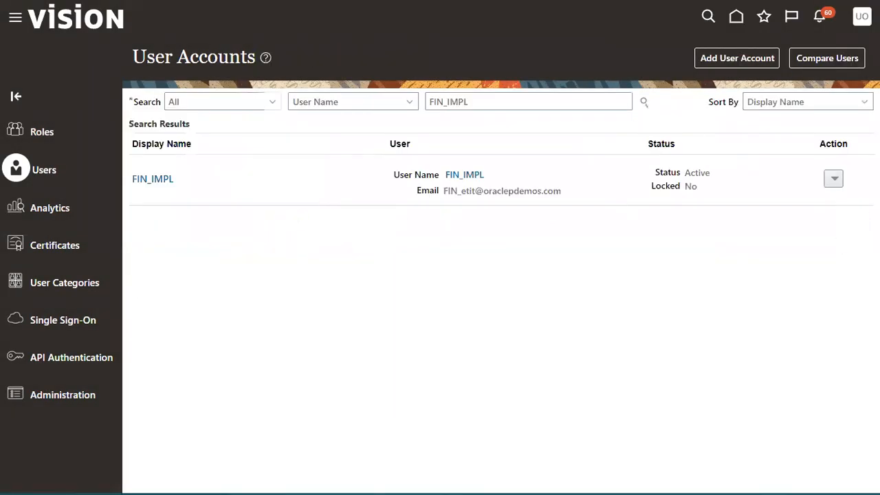
Sign out and sign back in using the financials implementation user's saved login
left_click(861, 16)
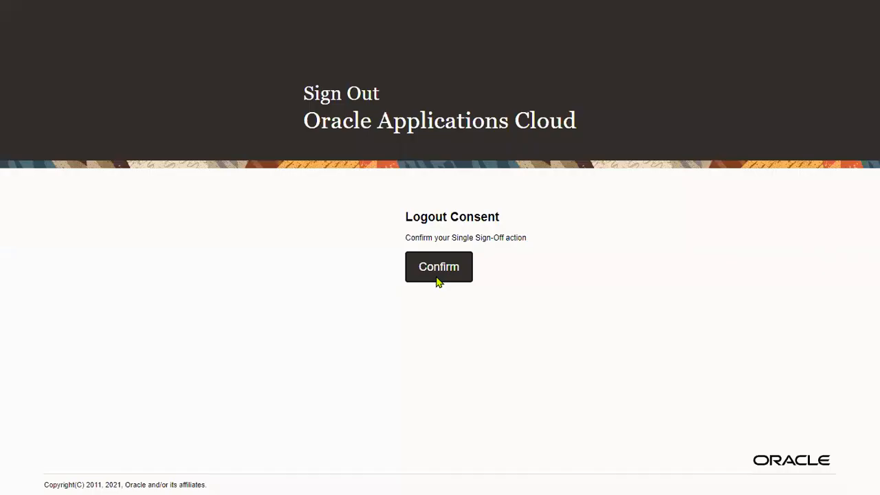
left_click(438, 275)
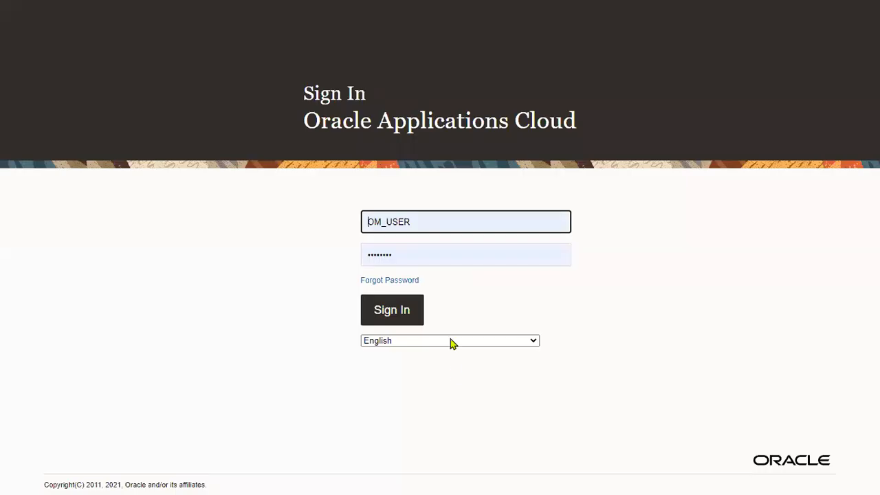
left_click(426, 226)
left_click(406, 288)
left_click(396, 319)
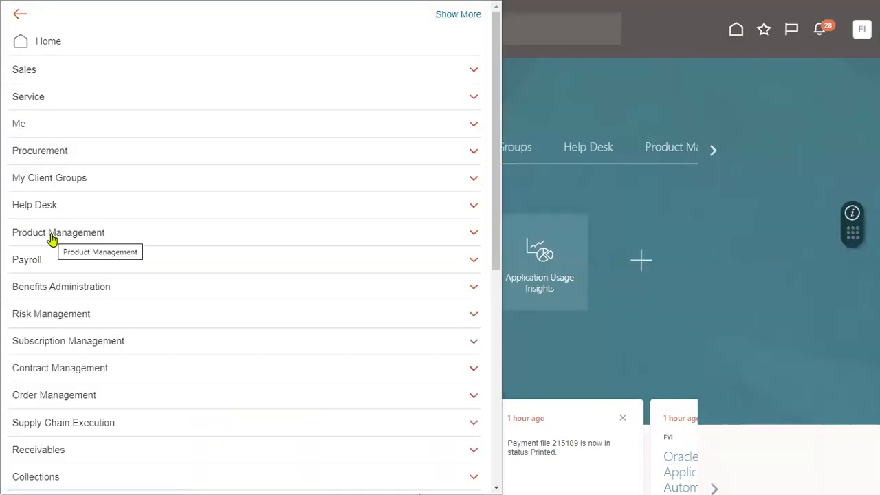
scroll(73, 289, "down", 3)
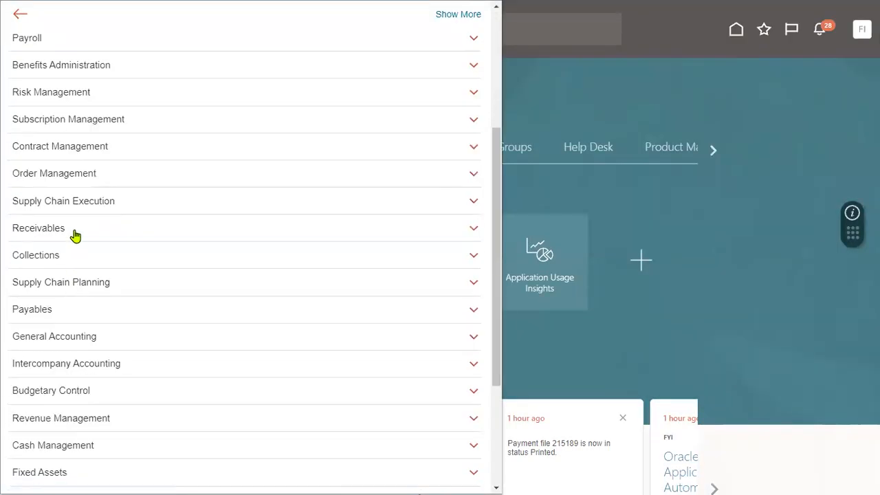
Open Manage Transactions from the Receivables Billing work area's Tasks panel
left_click(76, 234)
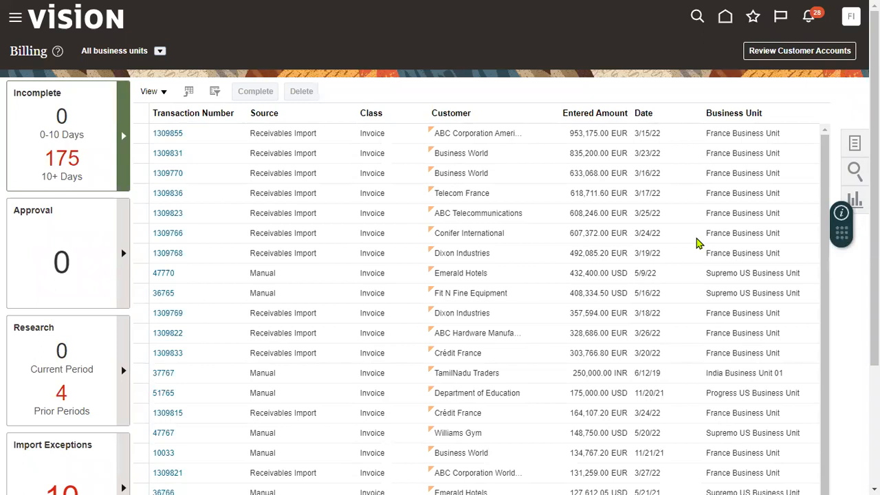
left_click(854, 143)
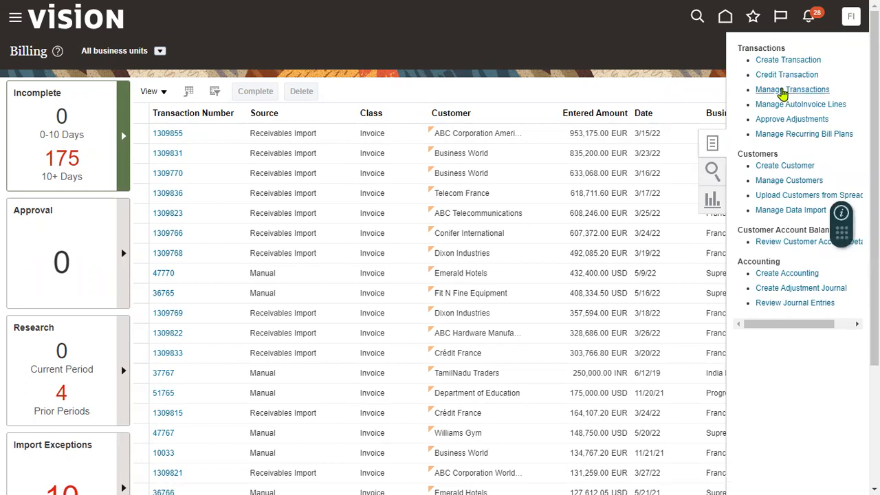
left_click(782, 90)
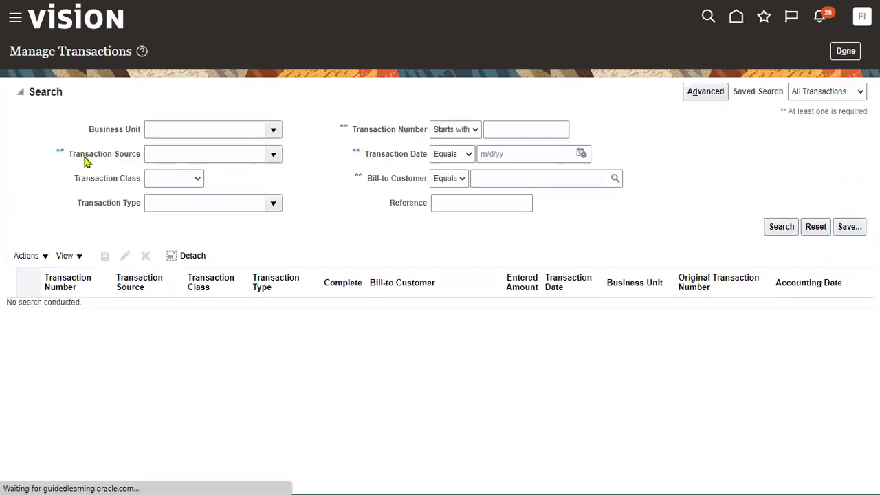
Set Transaction Source to Distributed Order Orchestration and Transaction Date to 8/18/22
left_click_drag(71, 158, 143, 157)
left_click(273, 157)
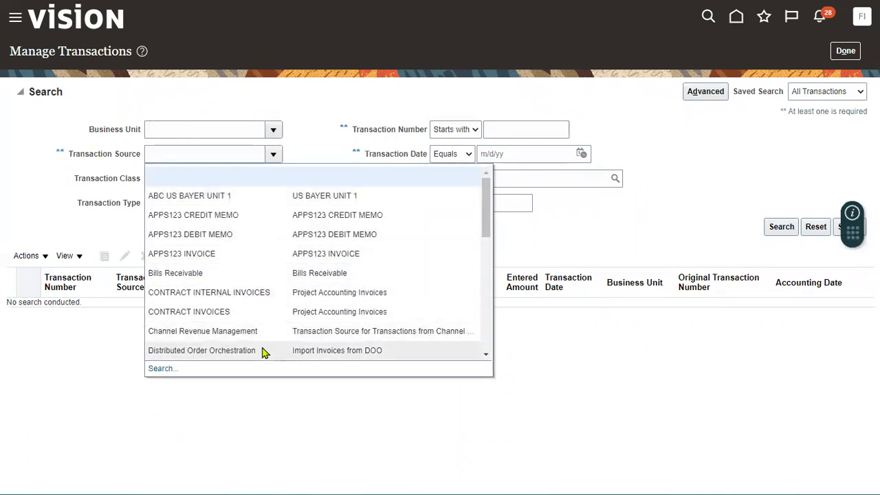
left_click(263, 351)
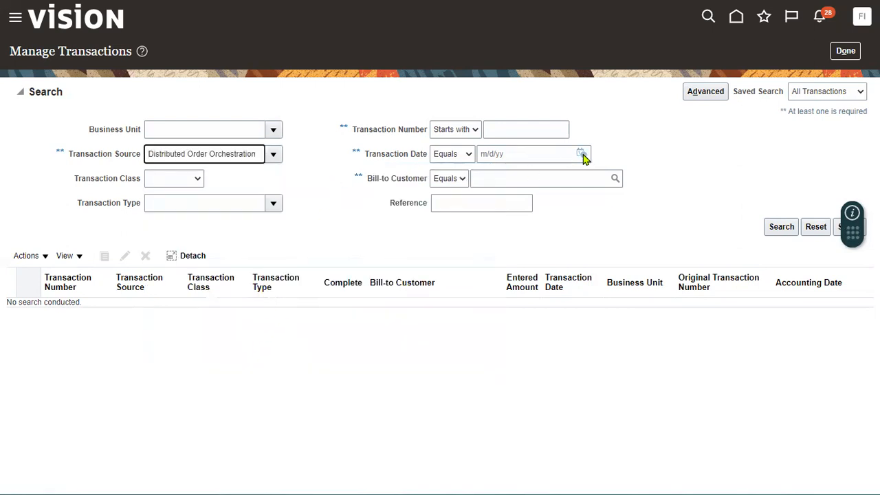
left_click(582, 155)
left_click(687, 251)
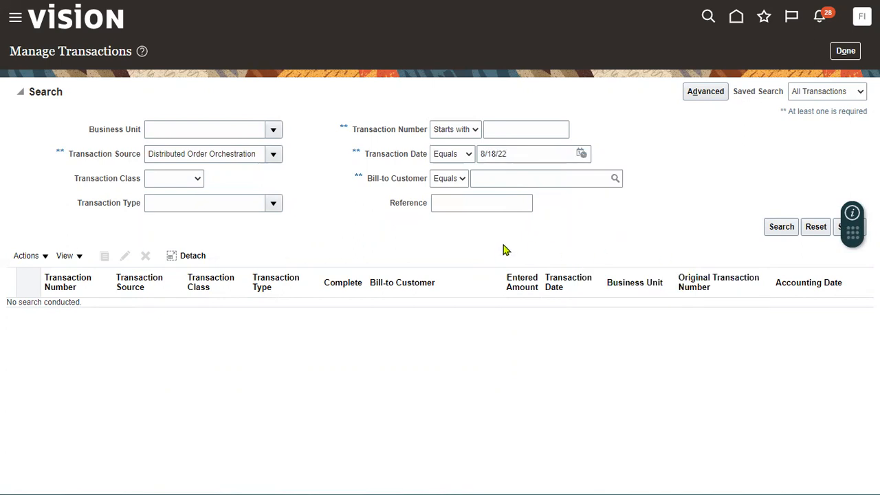
left_click_drag(393, 206, 427, 208)
left_click(453, 208)
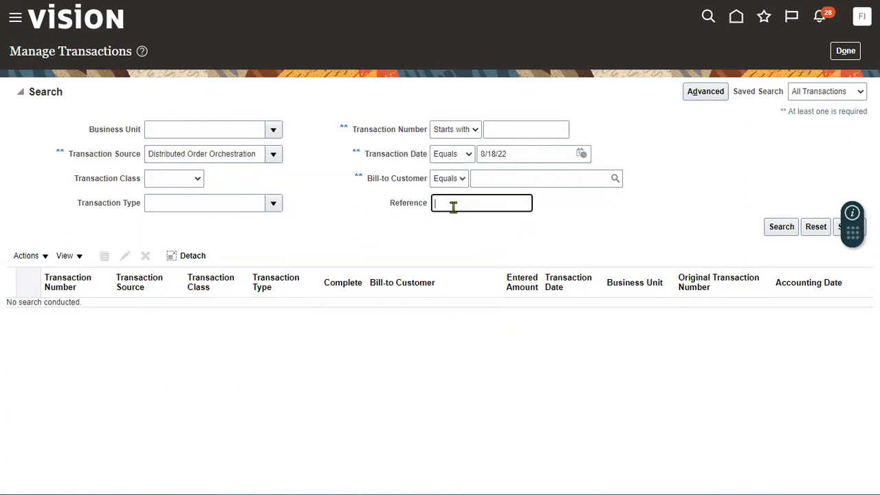
Copy sales order 97409 from the AutoInvoice report and search transactions by that reference
key("super+Tab")
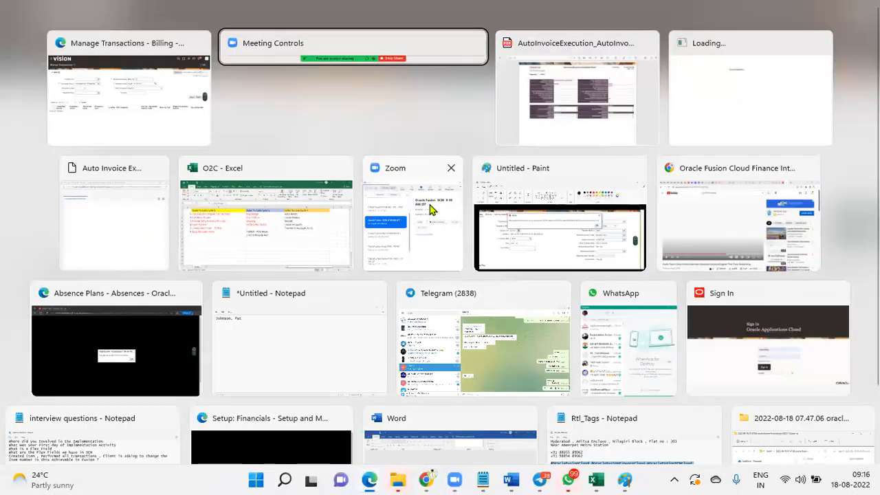
left_click(643, 130)
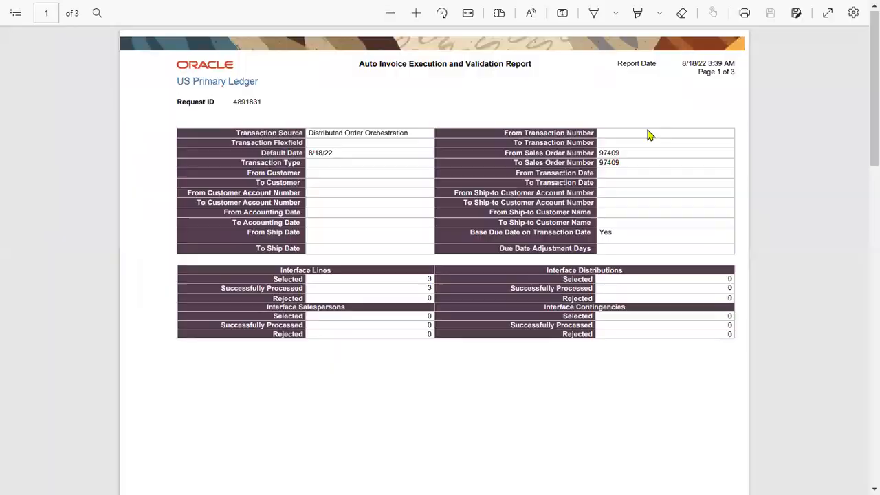
double_click(609, 153)
key("ctrl+c")
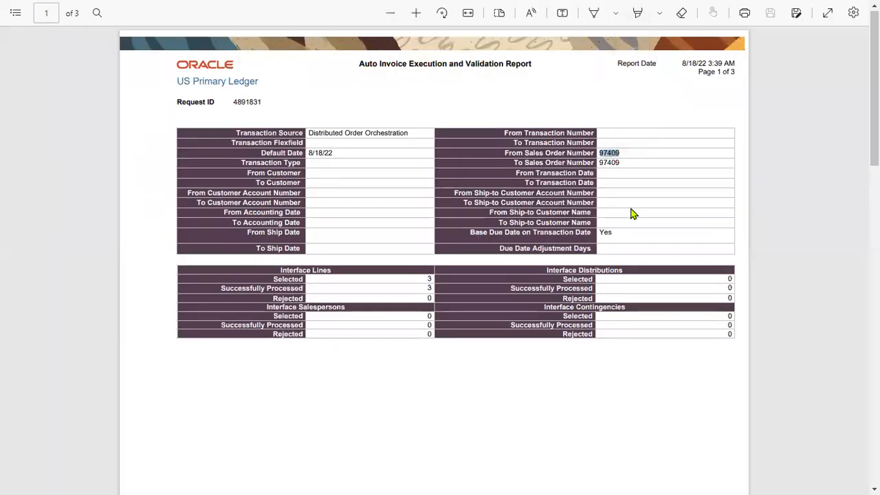
key("super+Tab")
left_click(290, 117)
left_click(498, 205)
key("ctrl+v")
left_click(777, 228)
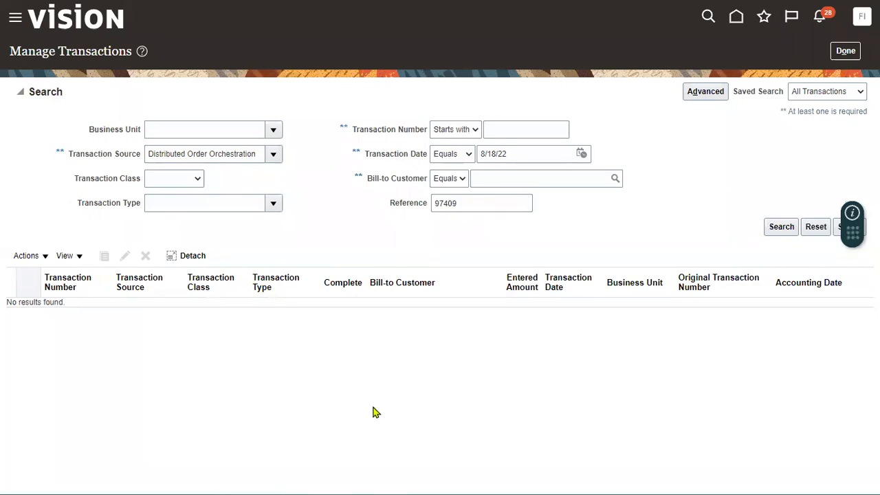
Clear the 97409 reference and rerun the transaction search several times
double_click(487, 204)
key("BackSpace")
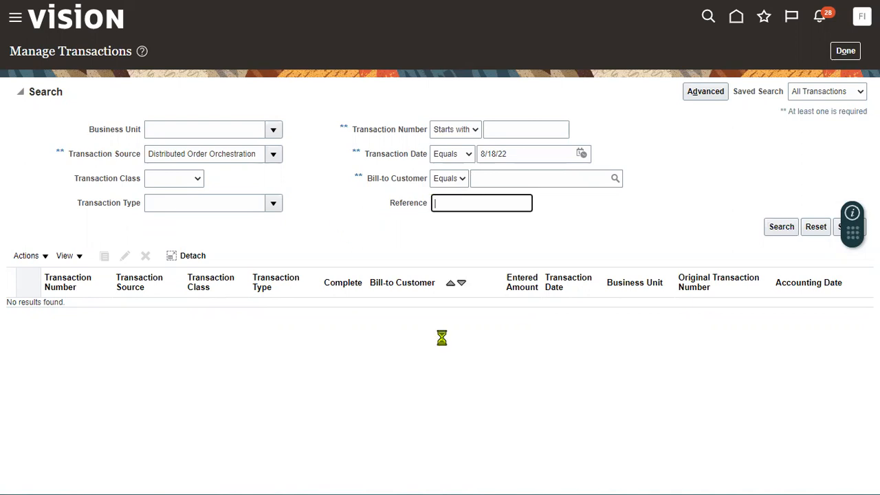
left_click(781, 228)
left_click(777, 229)
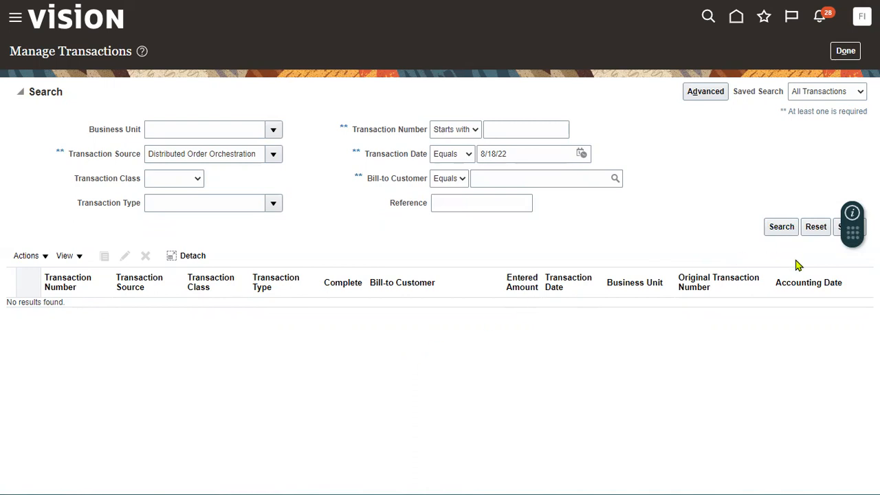
left_click(782, 228)
key("alt+Tab")
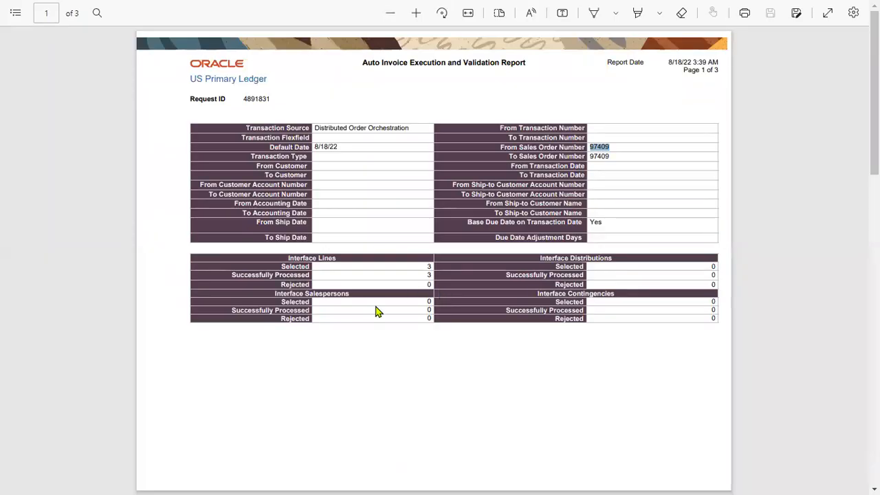
scroll(376, 311, "down", 10)
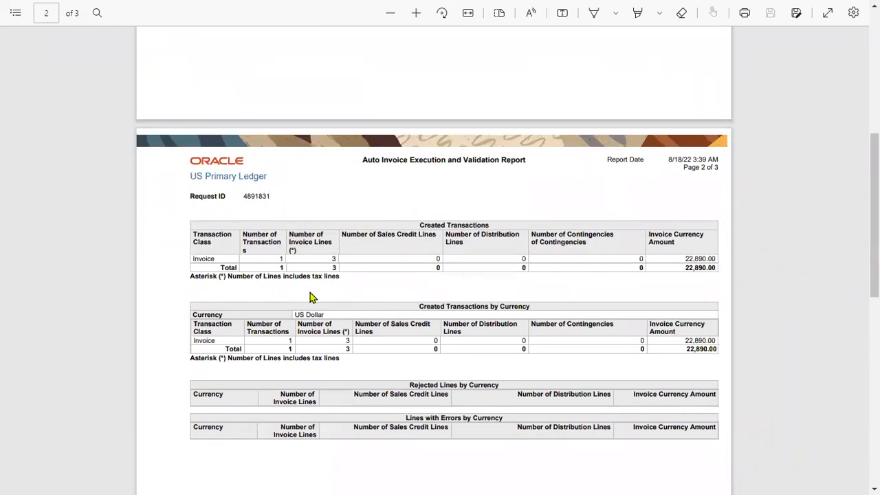
scroll(309, 297, "down", 5)
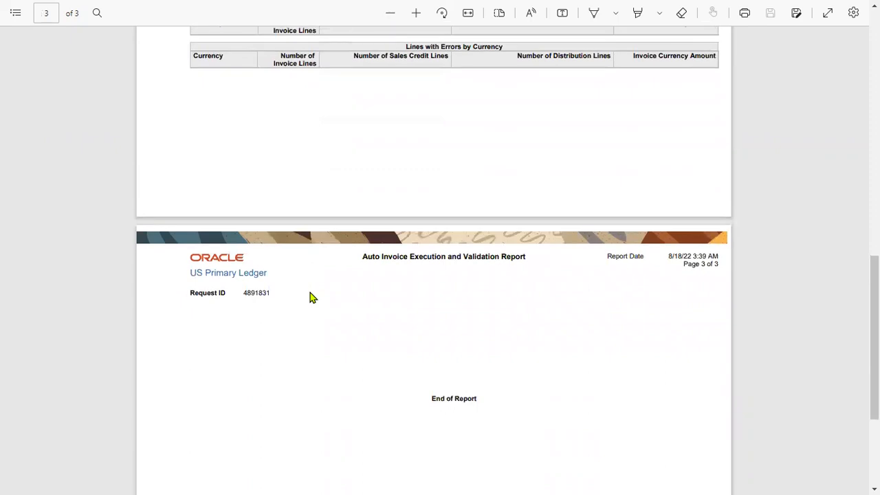
key("alt+Tab")
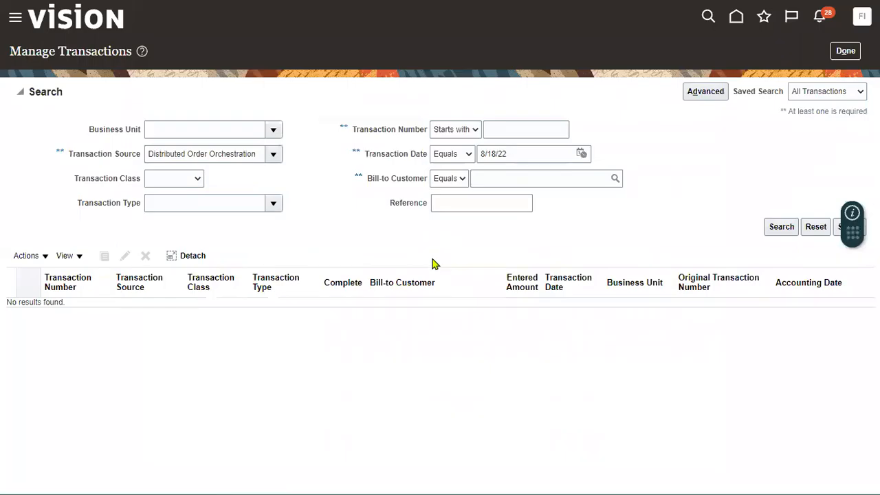
Remove the 8/18/22 transaction date criterion and rerun the search
left_click(781, 227)
left_click_drag(512, 154, 448, 154)
key("BackSpace")
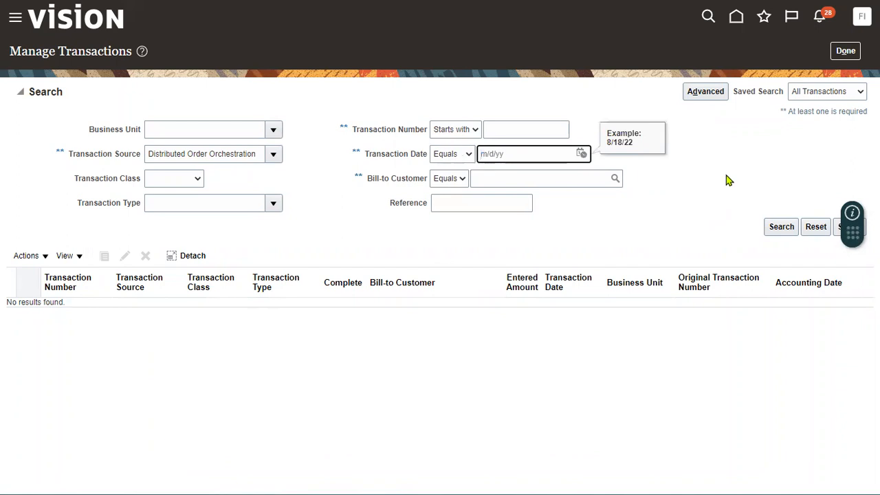
left_click(782, 227)
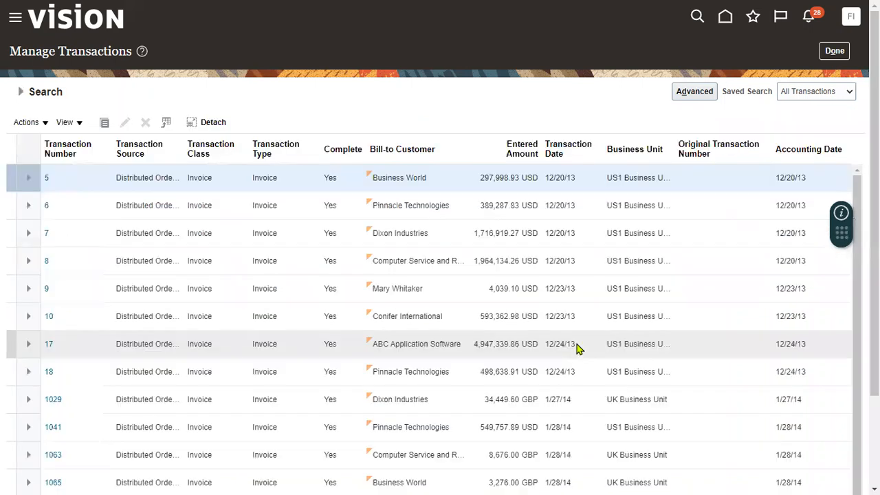
Scroll through the listed invoices, such as Business World's, and expand the search criteria
mouse_move(874, 275)
left_mouse_down()
mouse_move(875, 363)
mouse_move(874, 275)
left_mouse_up()
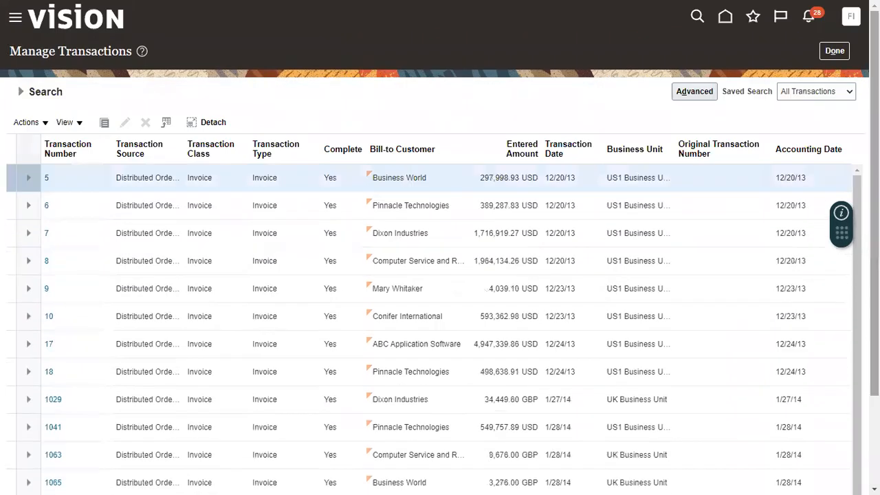
scroll(462, 392, "down", 3)
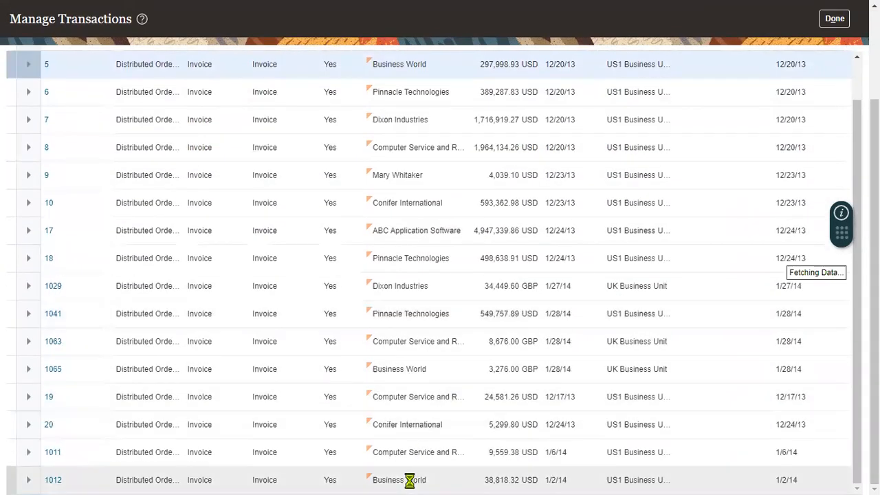
triple_click(411, 480)
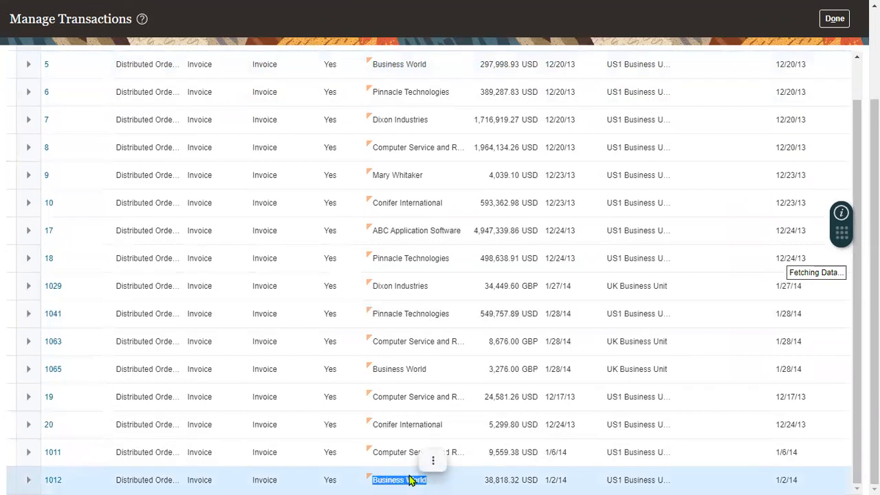
scroll(91, 131, "up", 2)
scroll(91, 130, "up", 1)
left_click(41, 92)
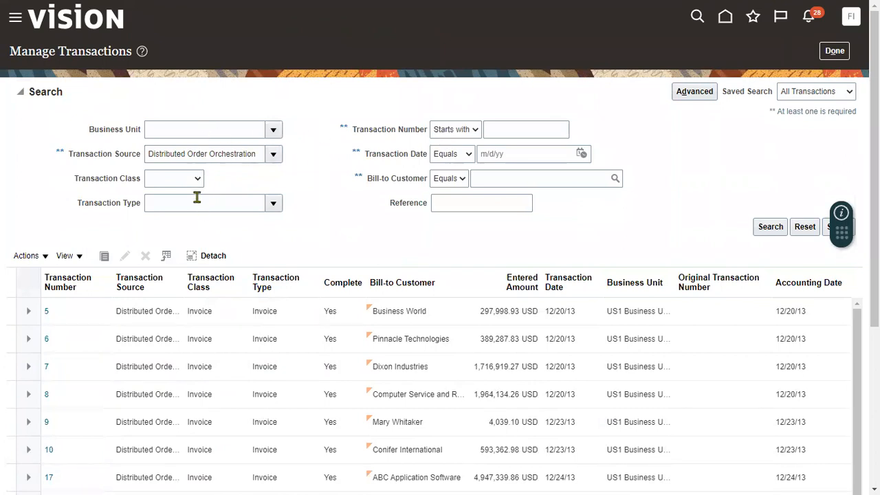
Search transactions for bill-to customer Business World
left_click(490, 181)
type("Business World")
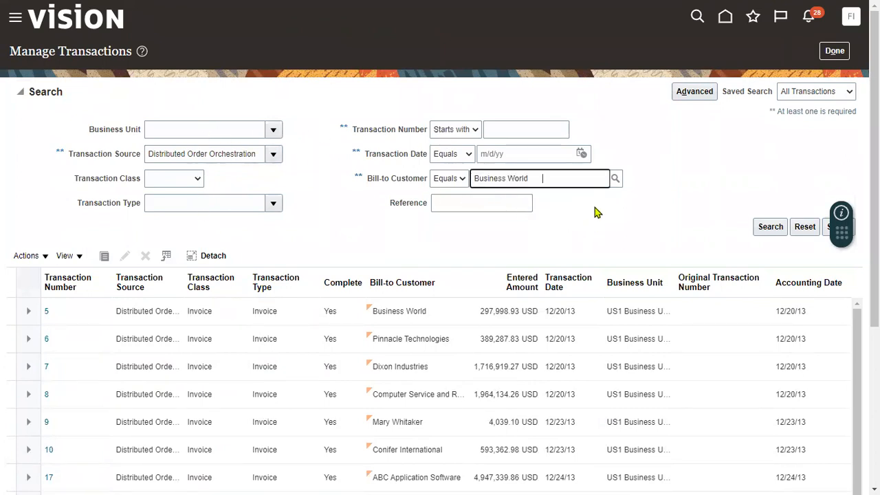
left_click(761, 227)
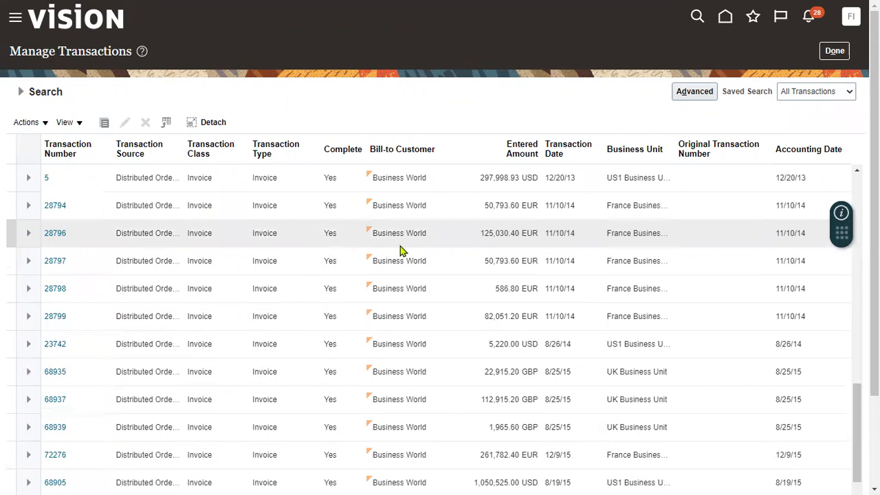
Locate and select invoice 108390, dated 8/17/22, in the Business World results
scroll(440, 310, "down", 3)
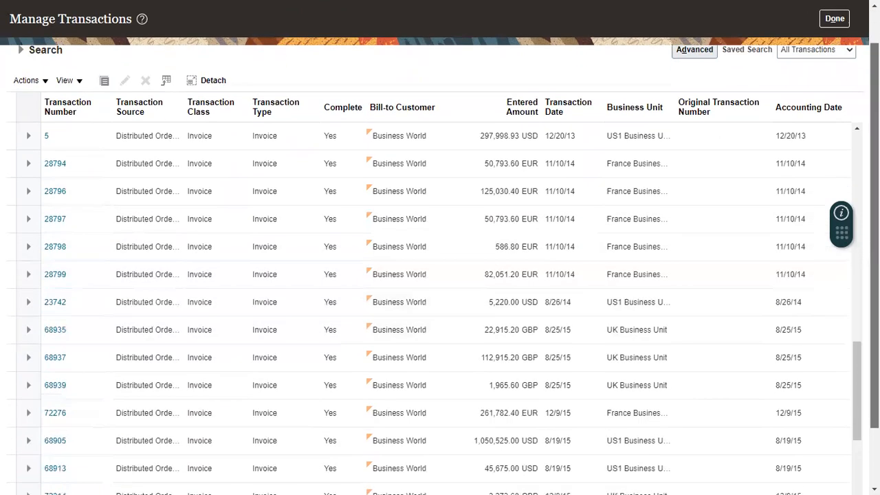
left_click(856, 440)
scroll(550, 426, "down", 2)
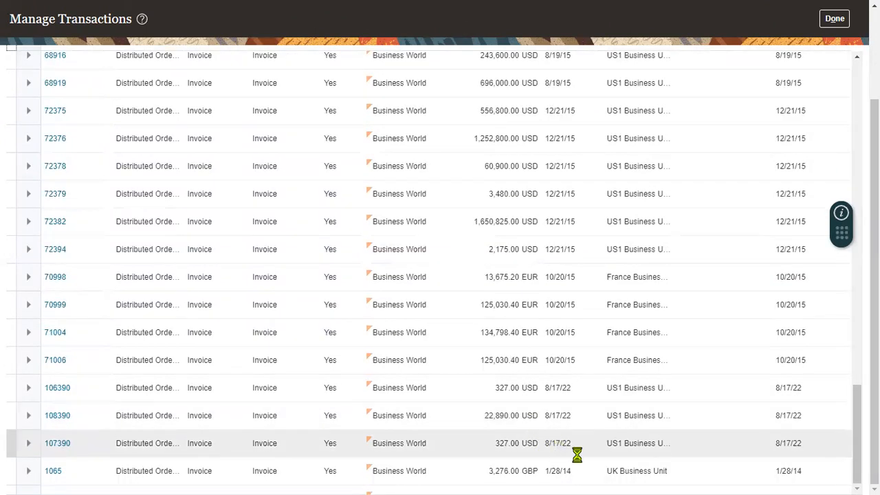
scroll(576, 457, "down", 2)
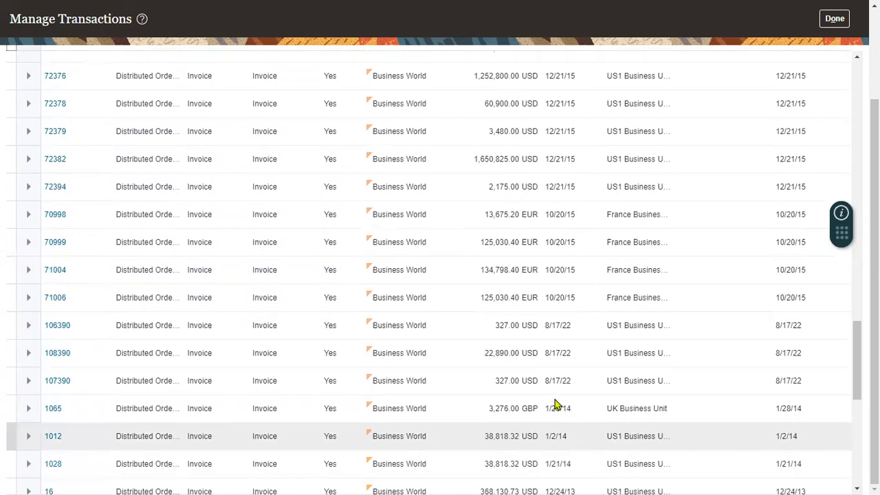
left_click(497, 353)
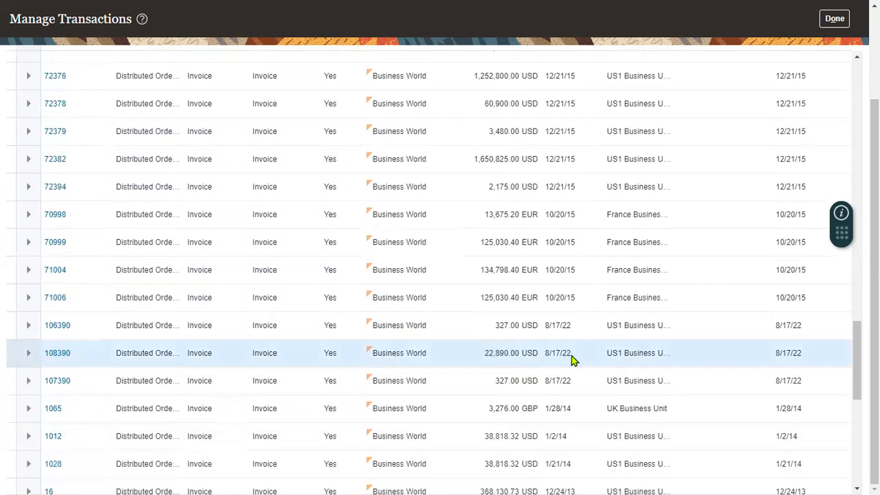
double_click(554, 353)
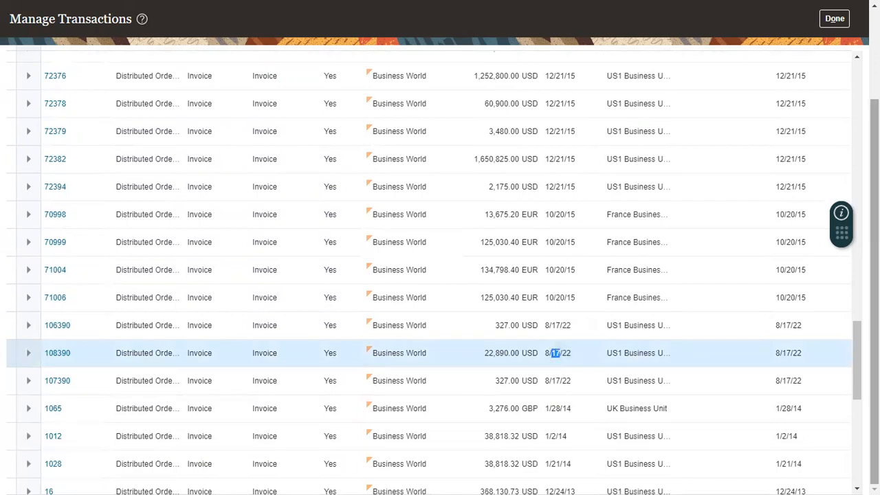
scroll(728, 21, "up", 2)
left_click(21, 92)
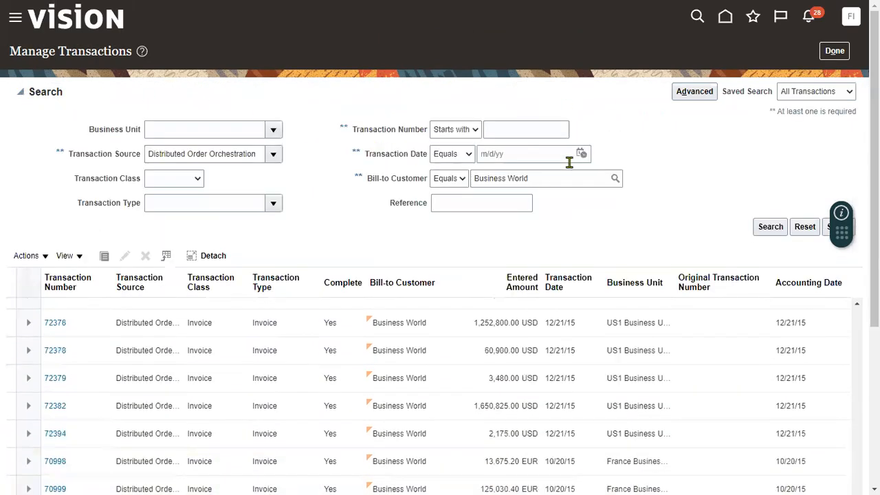
Filter by transaction date 8/17/22, verify 22,890.00 in the AutoInvoice PDF, and select invoice 108390
left_click(582, 153)
left_click(664, 250)
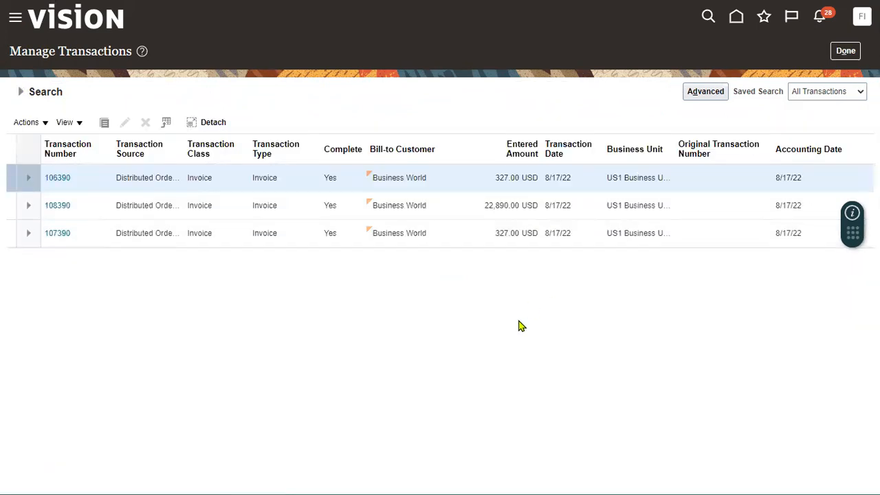
key("alt+Tab")
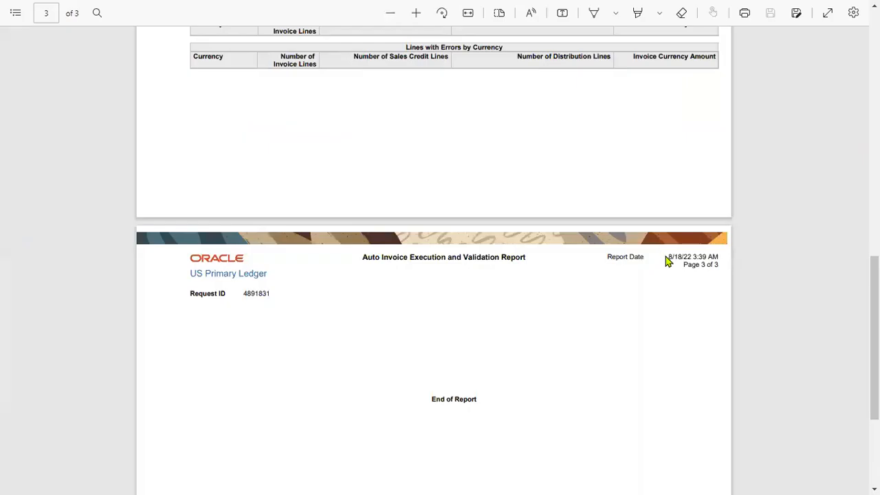
scroll(655, 225, "up", 4)
left_click_drag(686, 185, 711, 185)
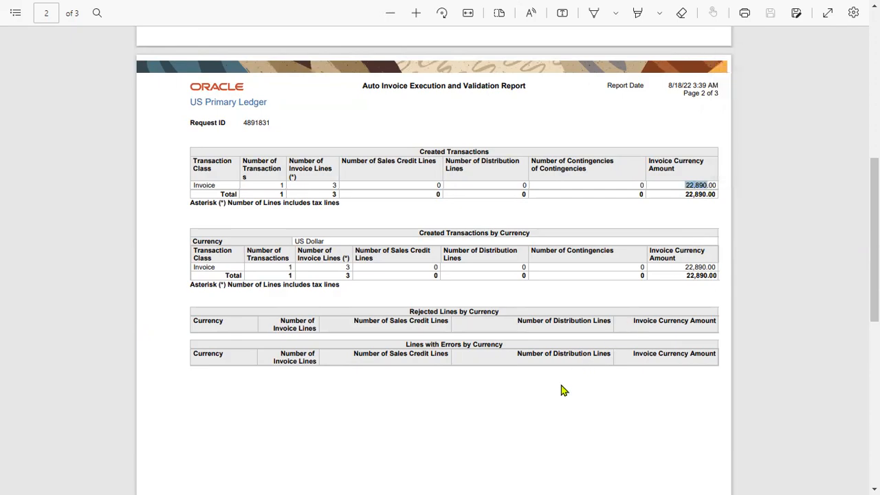
key("alt+Tab")
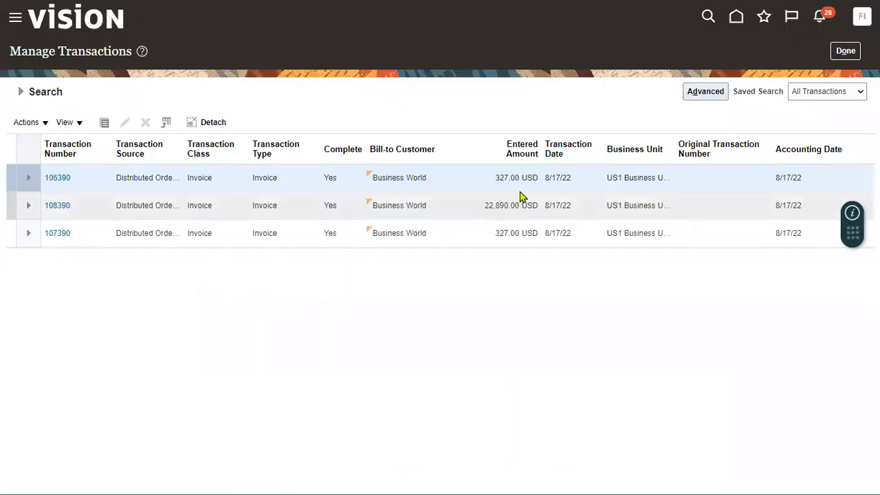
left_click(472, 215)
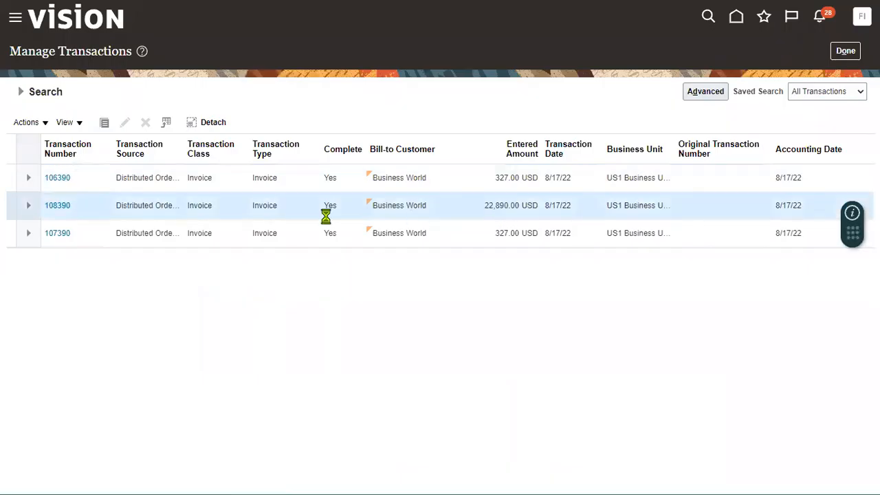
Open invoice 108390 and expand its full header details, including the cross reference number
left_click(62, 208)
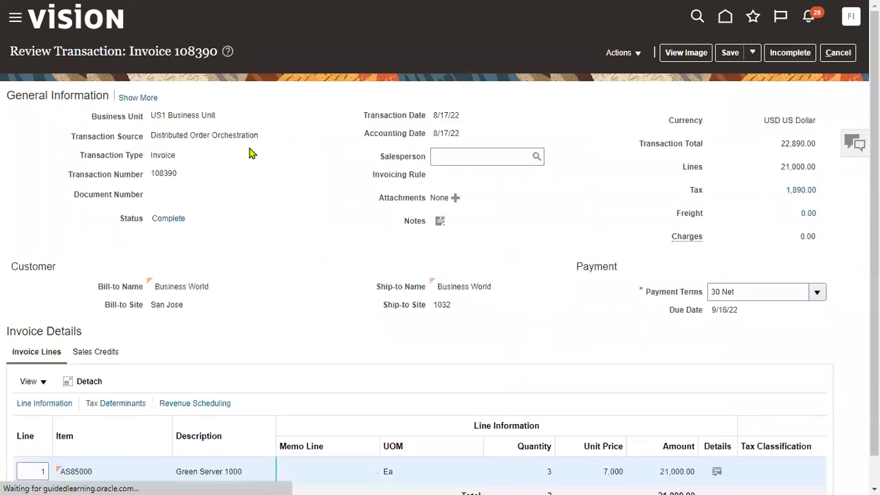
double_click(165, 174)
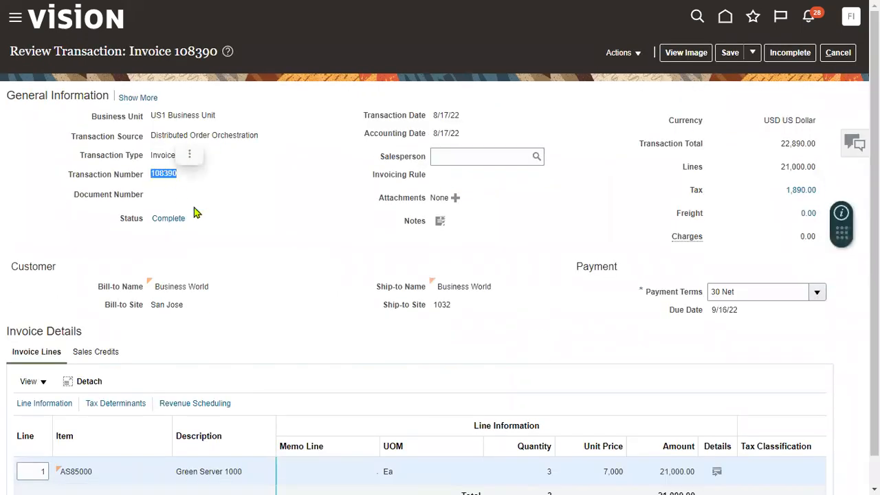
left_click(139, 100)
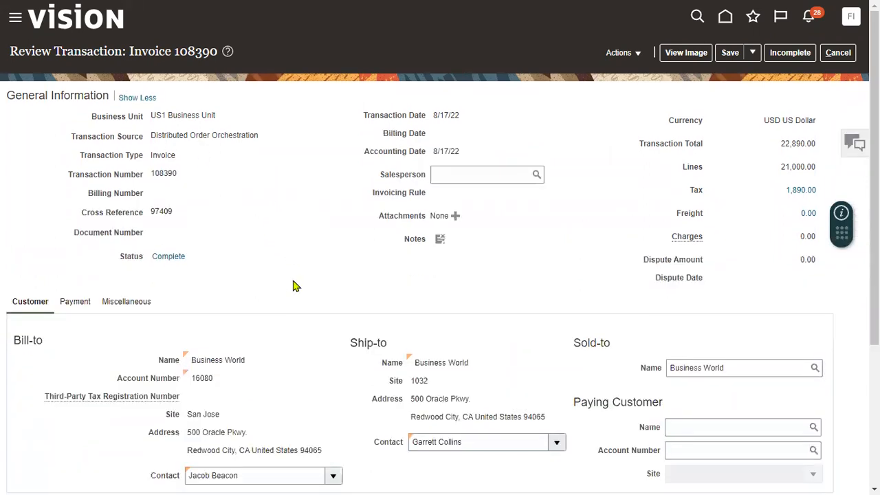
left_click_drag(151, 212, 176, 218)
left_click_drag(150, 173, 179, 177)
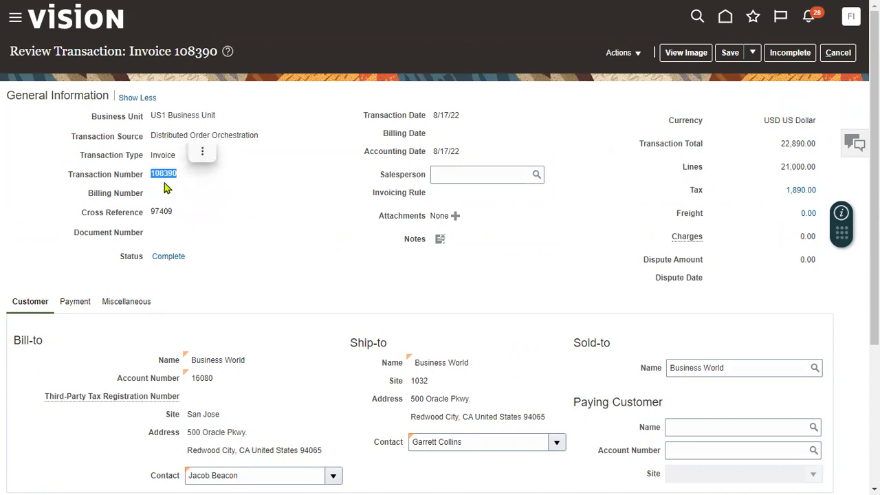
scroll(271, 313, "down", 2)
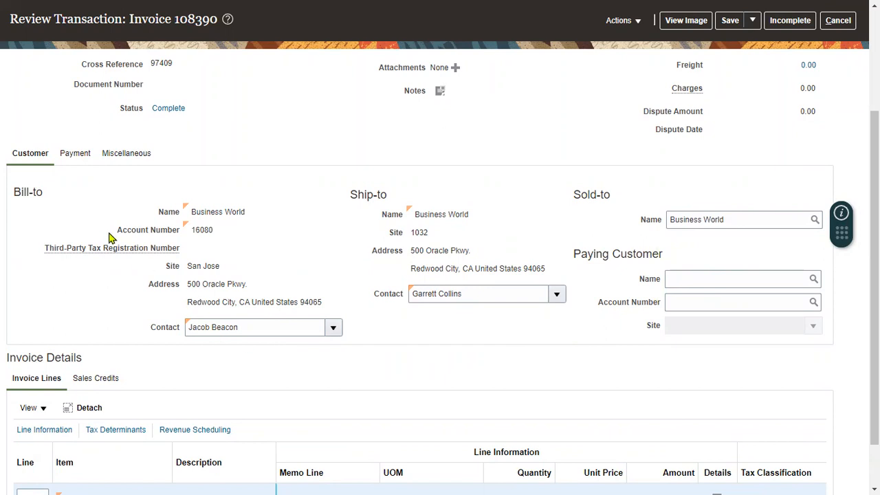
scroll(110, 238, "up", 2)
Review the invoice's payment terms and due date on the Payment tab
left_click(77, 308)
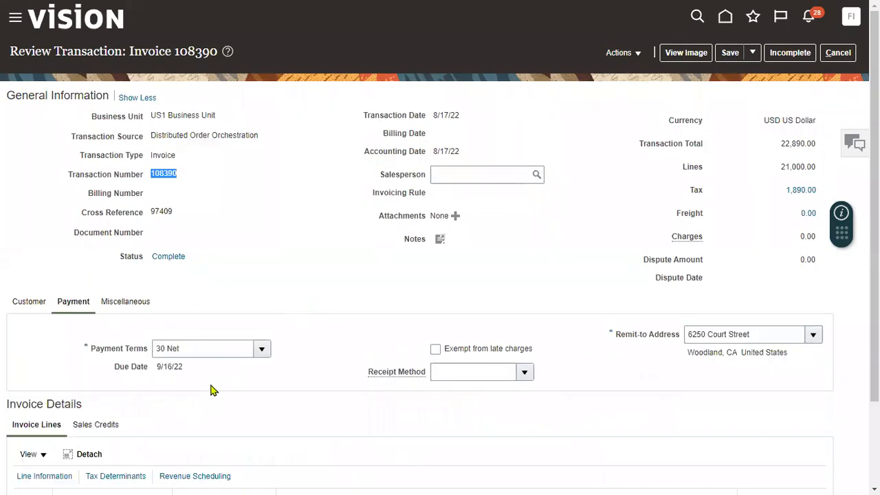
scroll(211, 390, "down", 2)
scroll(211, 391, "down", 1)
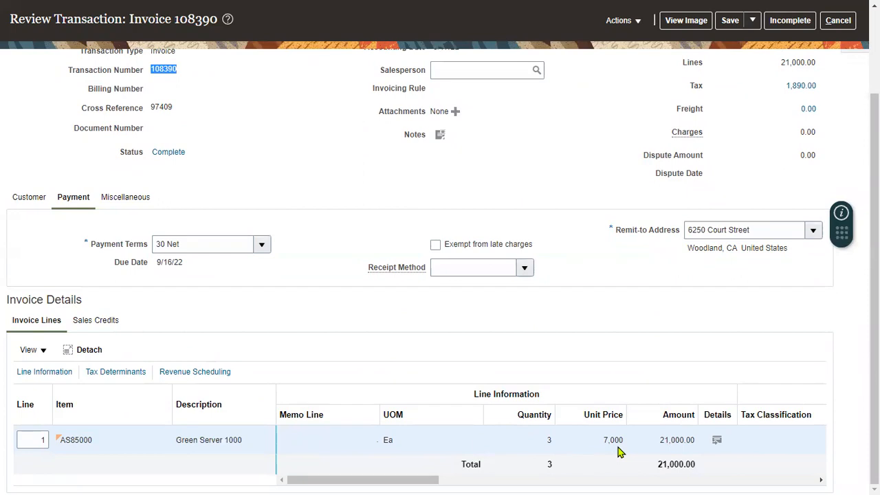
scroll(617, 277, "up", 3)
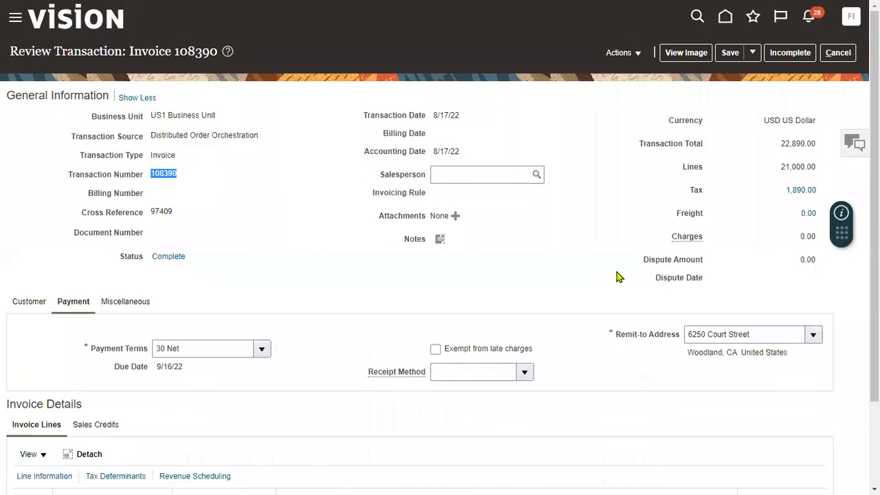
left_click(233, 182)
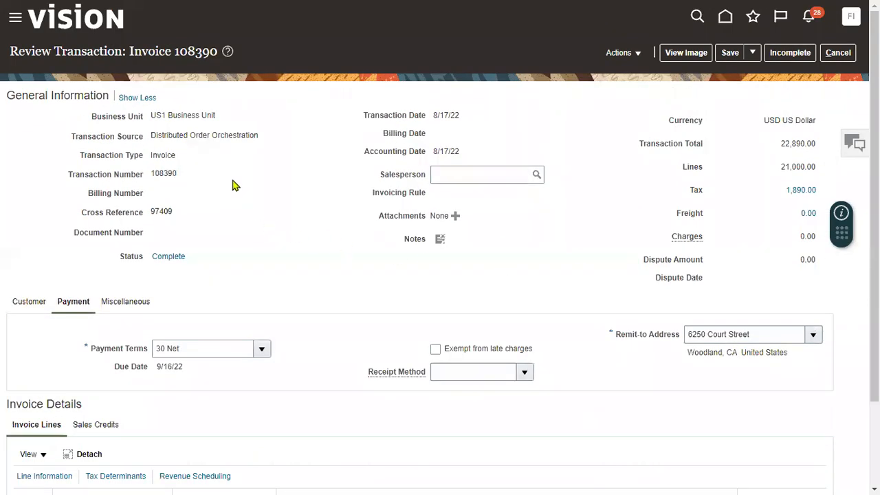
left_click_drag(155, 173, 182, 177)
left_click(185, 187)
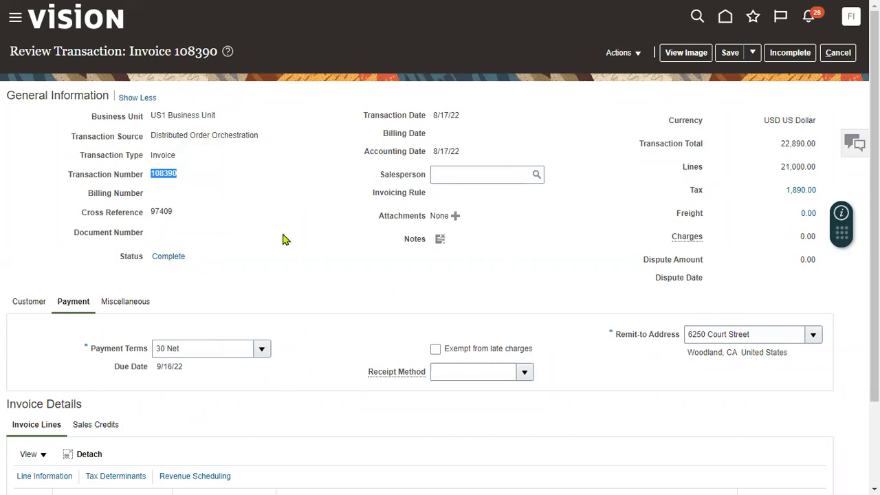
Create the accounting for invoice 108390, then save and close it
left_click(621, 55)
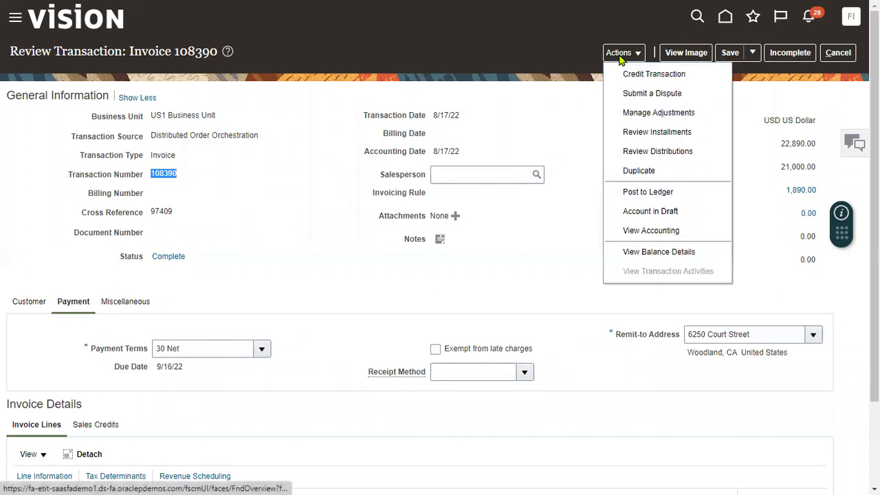
left_click(655, 199)
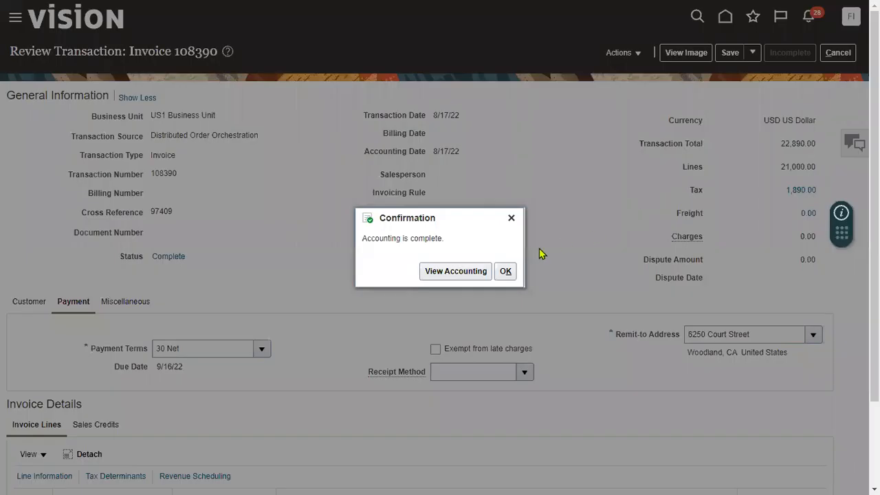
left_click(506, 270)
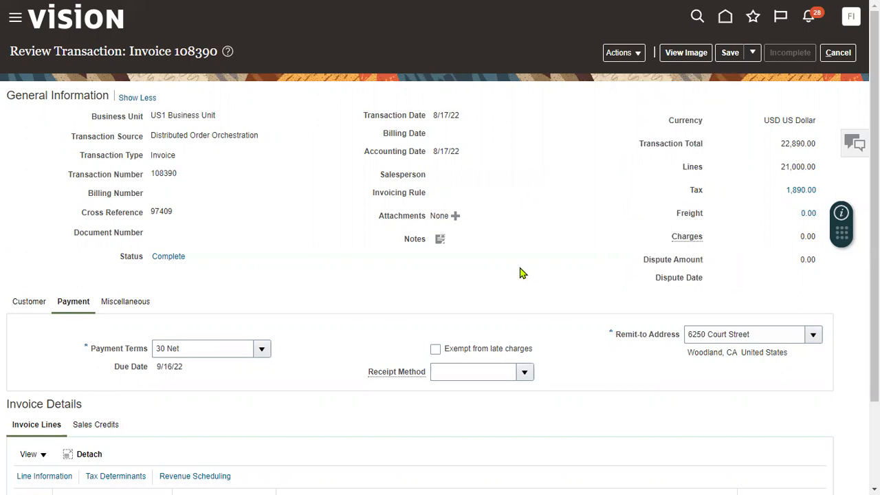
left_click(754, 56)
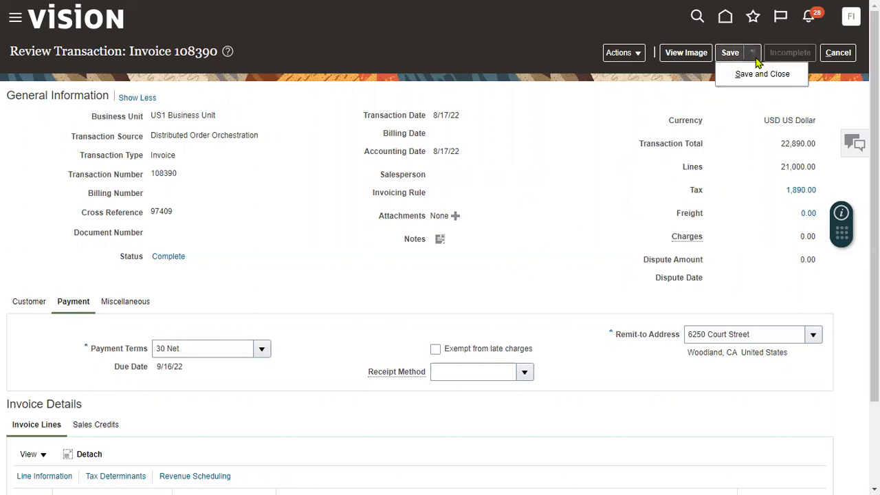
left_click(751, 75)
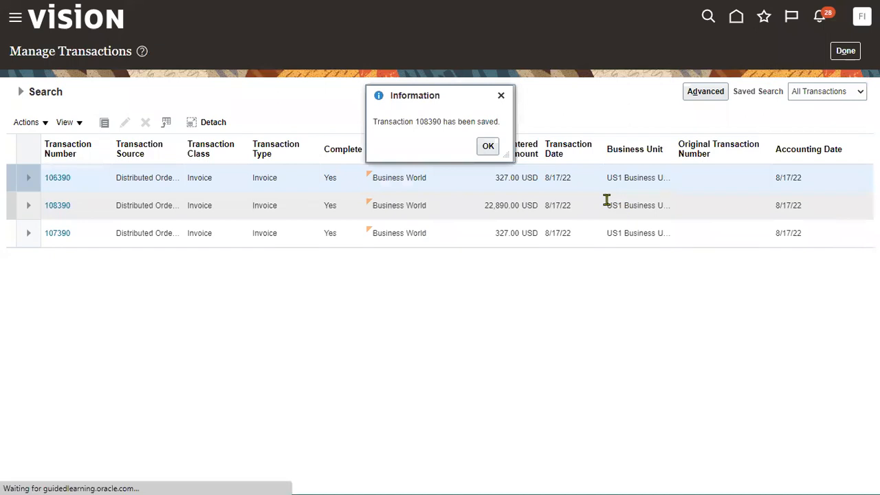
Go to the Accounts Receivable work area and start a new receipt with Create Receipt
left_click(488, 145)
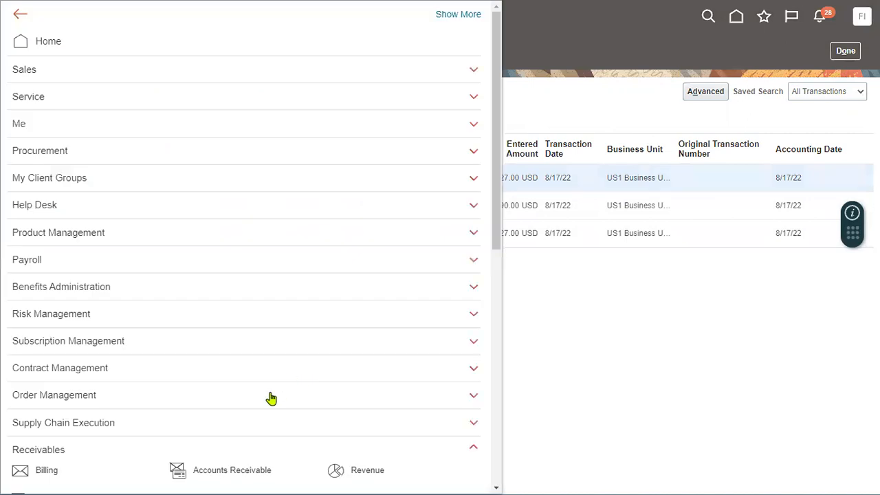
scroll(271, 399, "down", 2)
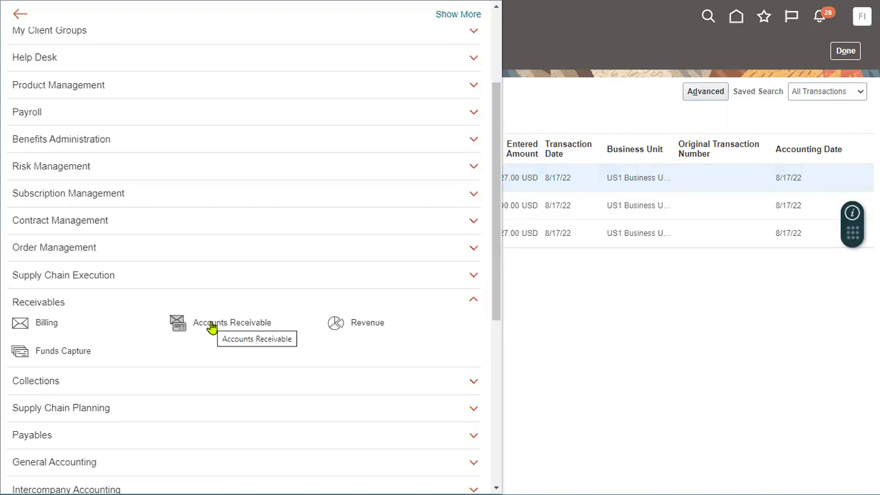
left_click(212, 327)
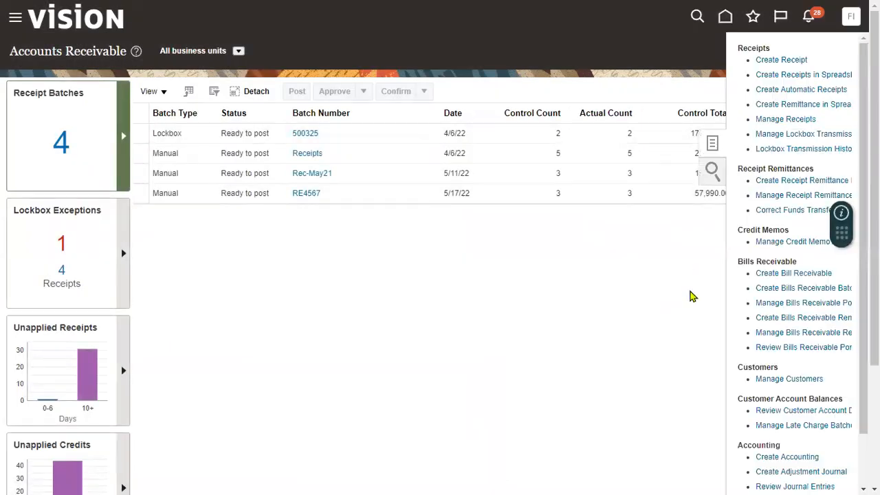
left_click(789, 61)
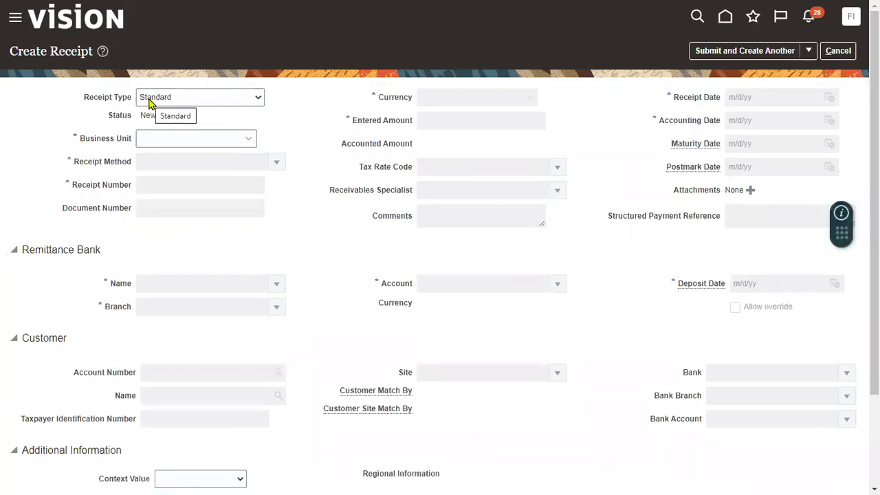
Set business unit US1, receipt method Check (Directly/No Remit), and receipt number RR1
left_click(149, 137)
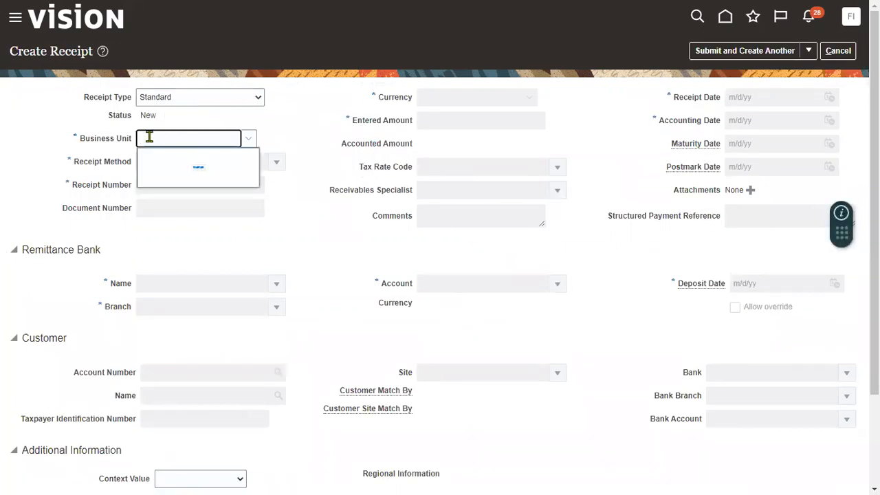
type("us1")
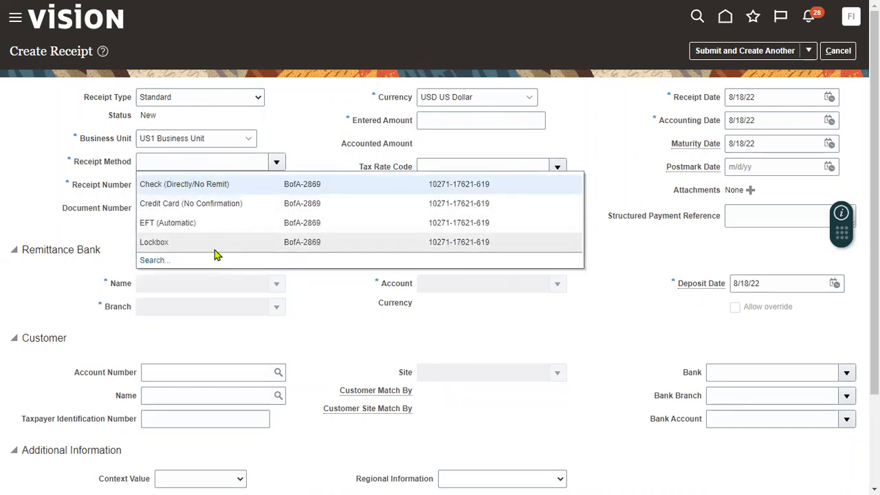
left_click(218, 184)
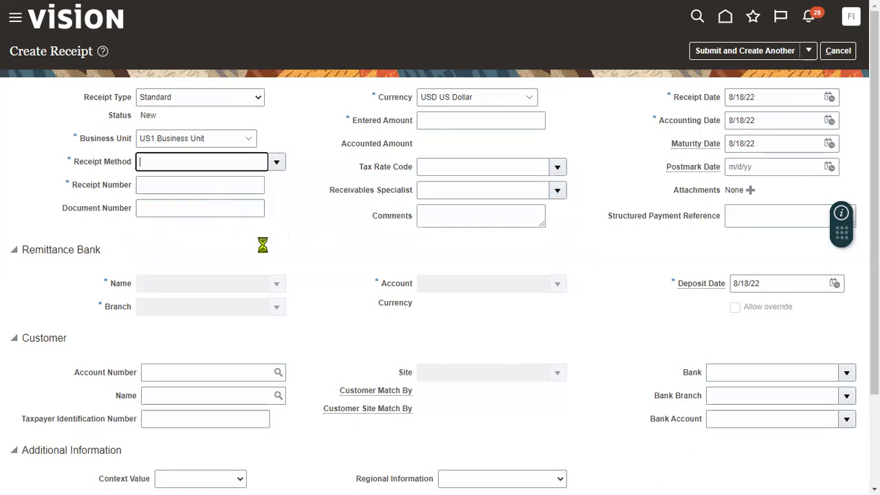
left_click(204, 186)
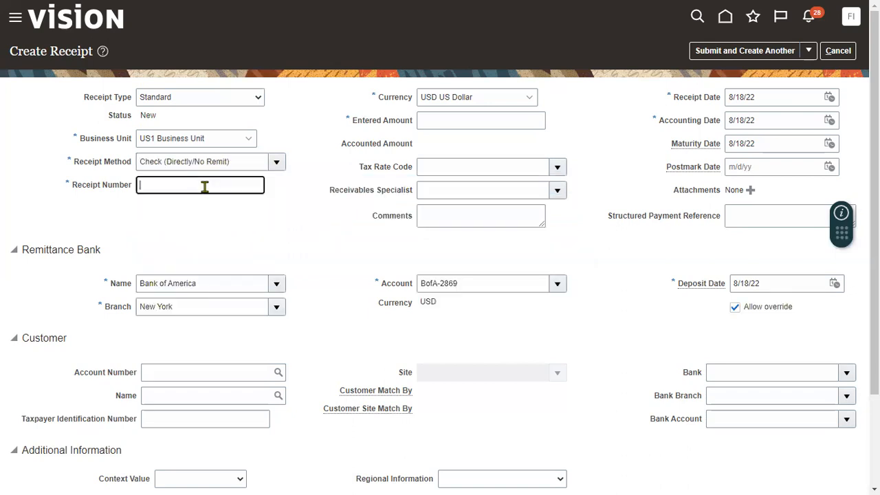
type("RR1")
left_click(293, 229)
Enter 22890 as the receipt amount, matching the AutoInvoice report total
left_click(449, 122)
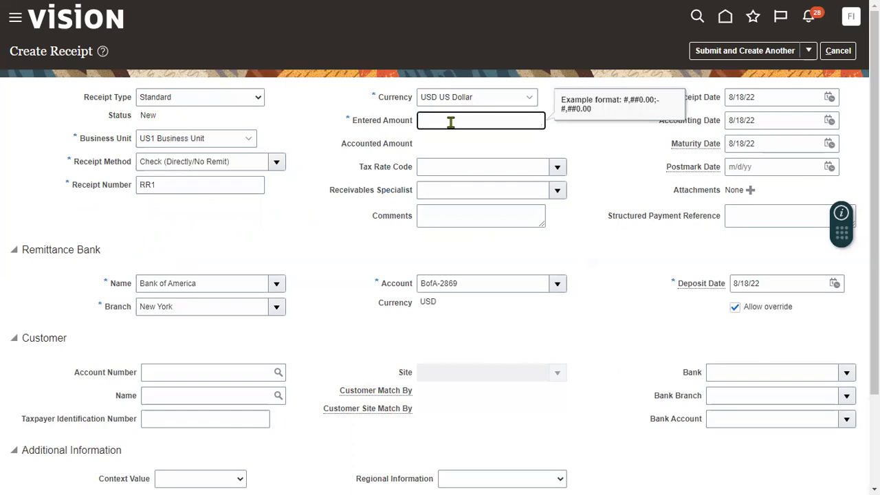
key("alt+Tab")
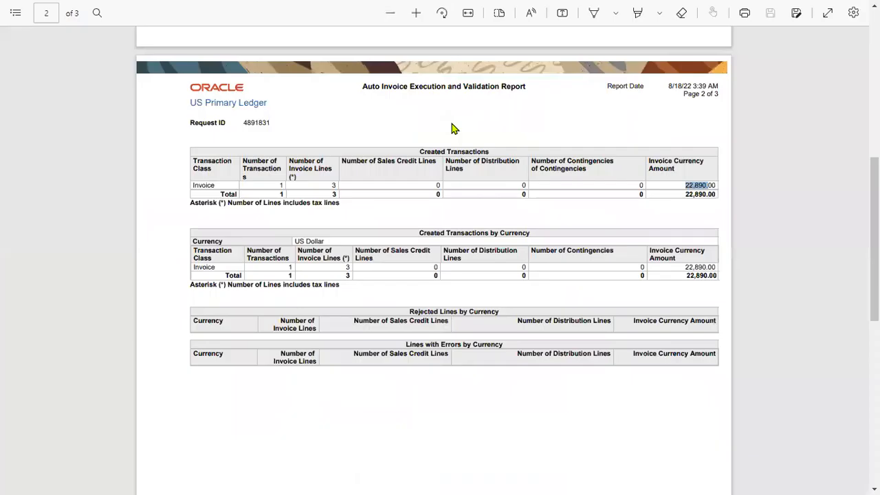
key("alt+Tab")
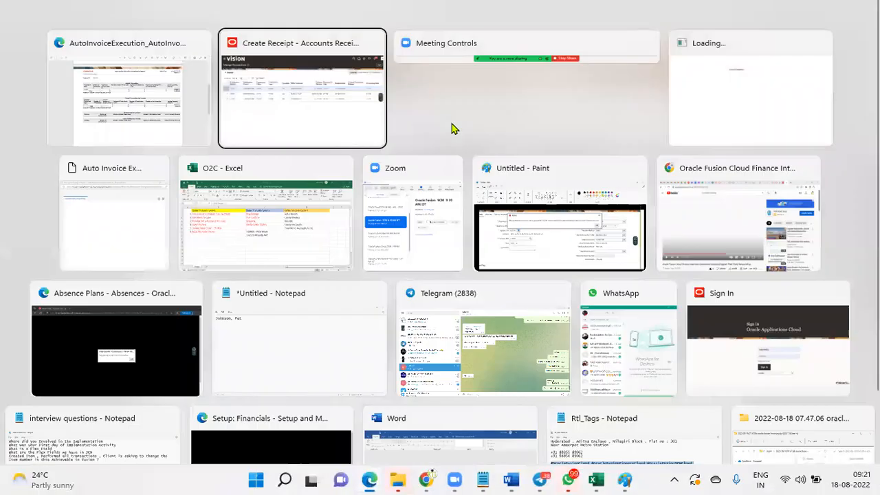
type("22890")
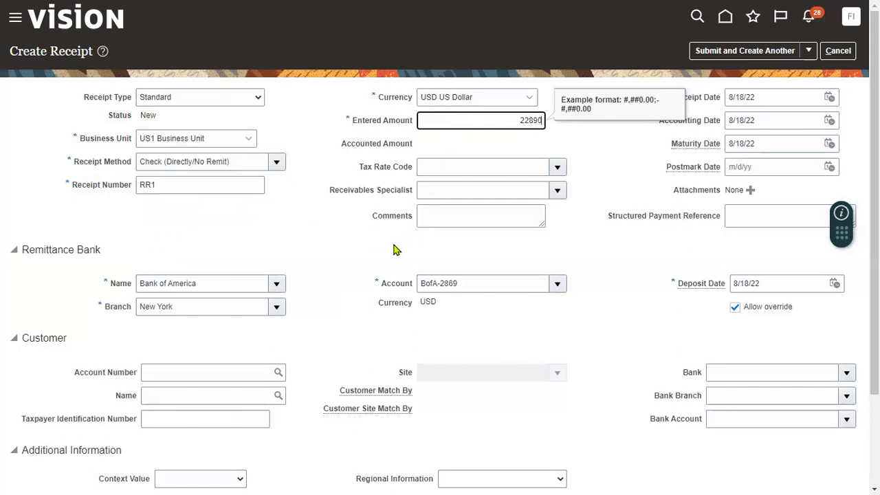
left_click(351, 235)
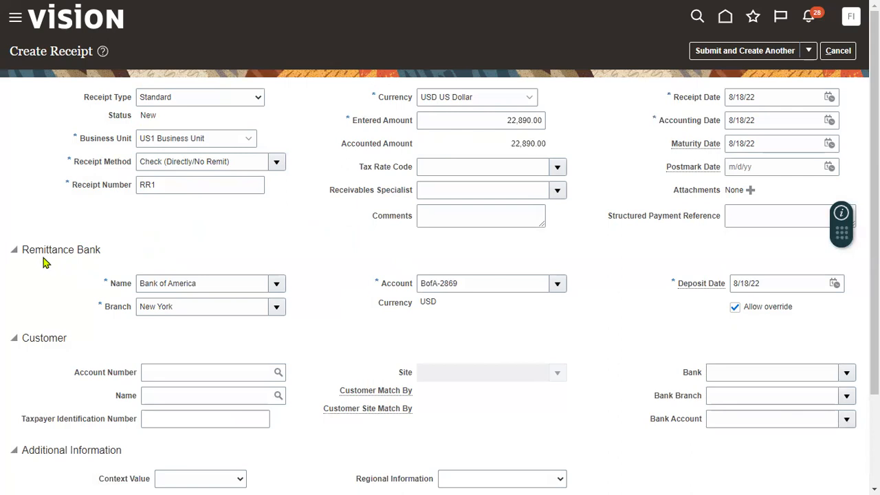
left_click_drag(27, 246, 77, 251)
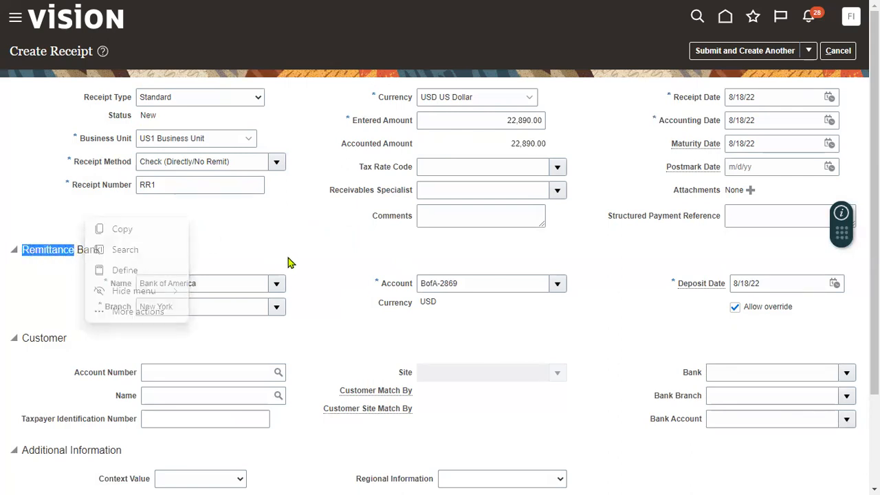
left_click(326, 255)
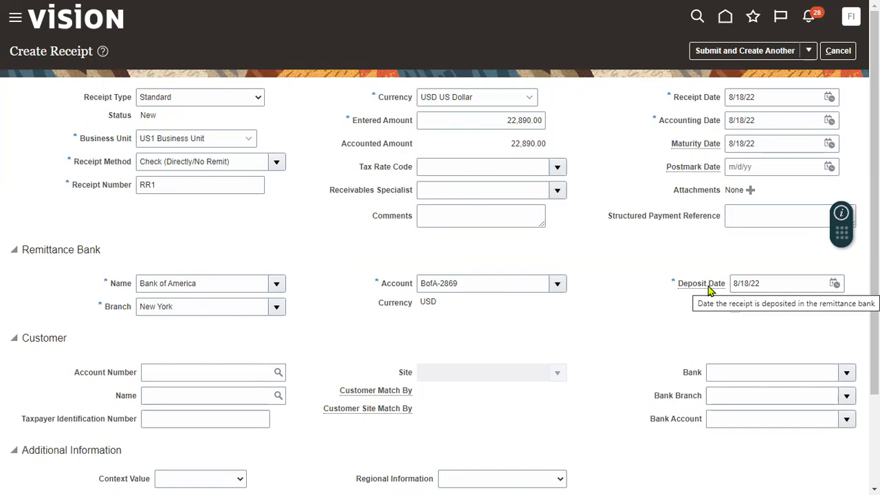
scroll(304, 348, "down", 1)
left_click_drag(21, 275, 67, 265)
scroll(530, 162, "up", 1)
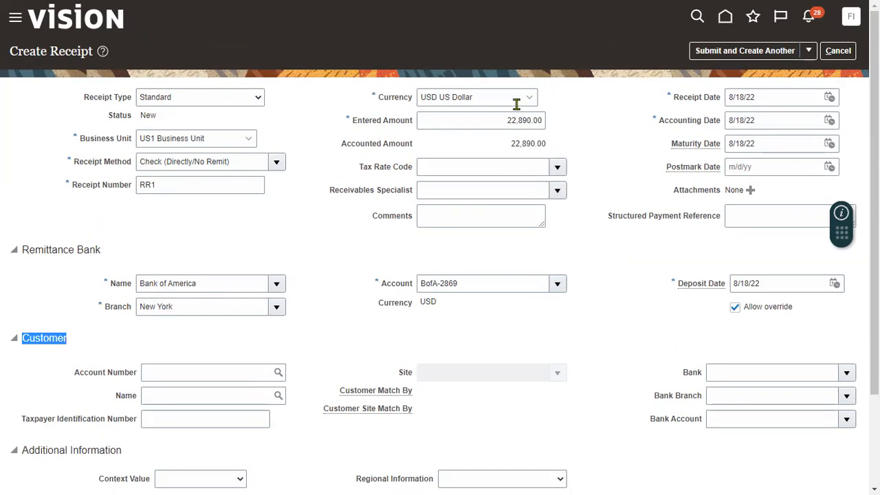
left_click(186, 393)
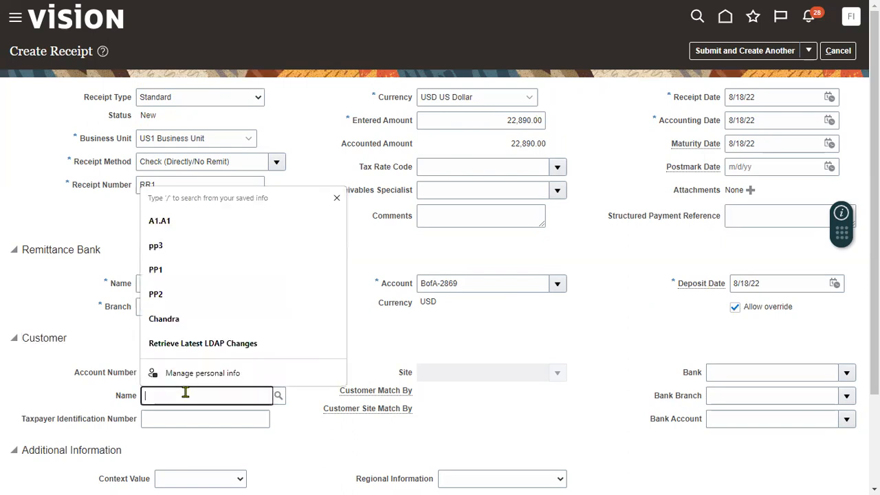
type("BUSIN")
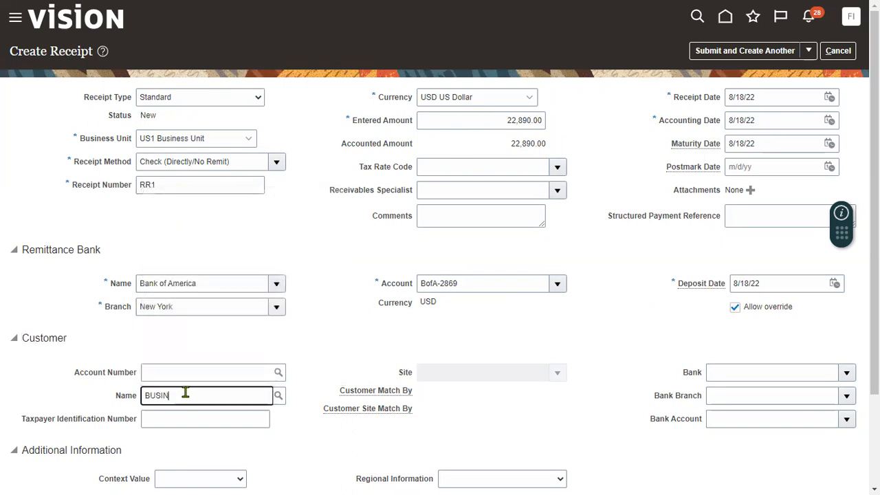
type("ESS W")
key("Tab")
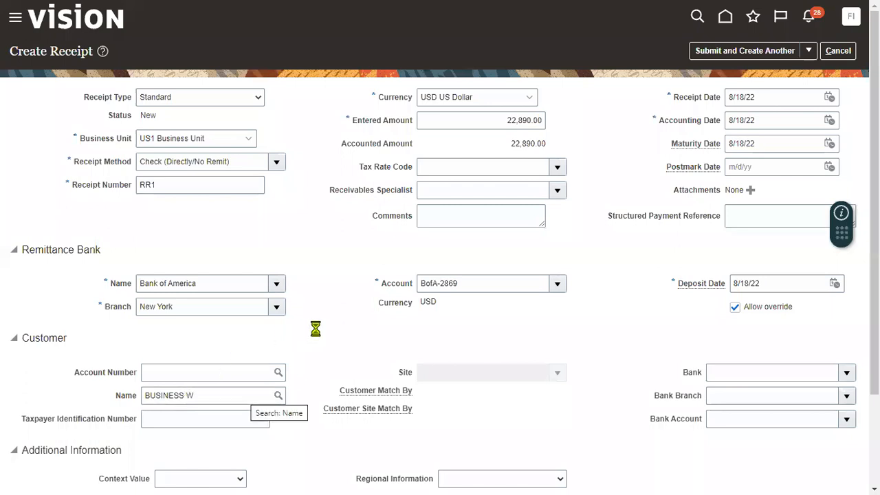
scroll(340, 406, "down", 1)
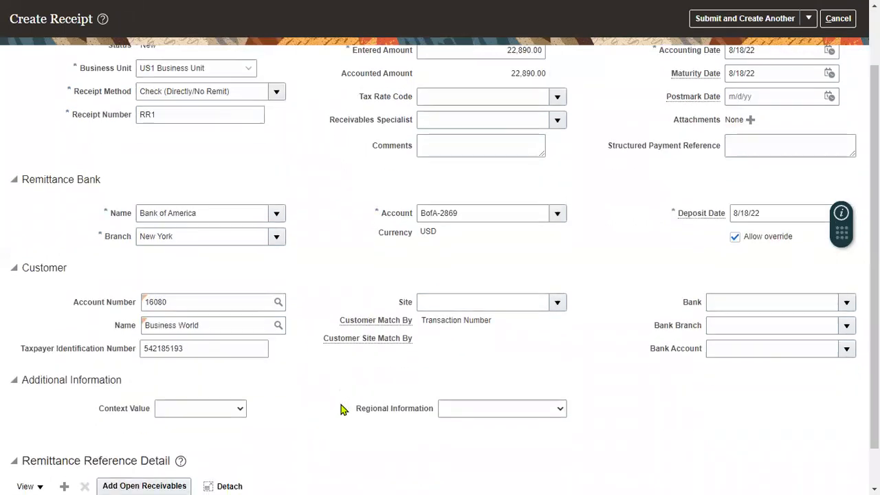
scroll(341, 410, "down", 1)
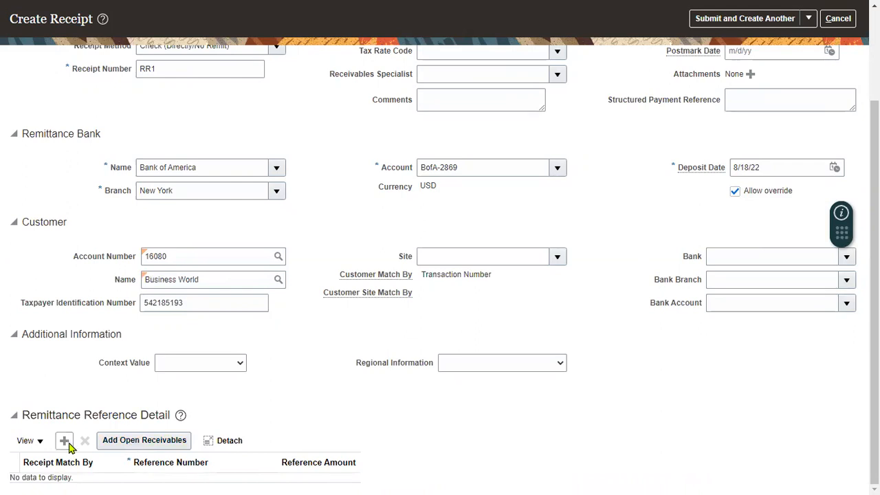
Add open receivable 108390 for 22,890 as a remittance reference line on RR1
left_click(112, 441)
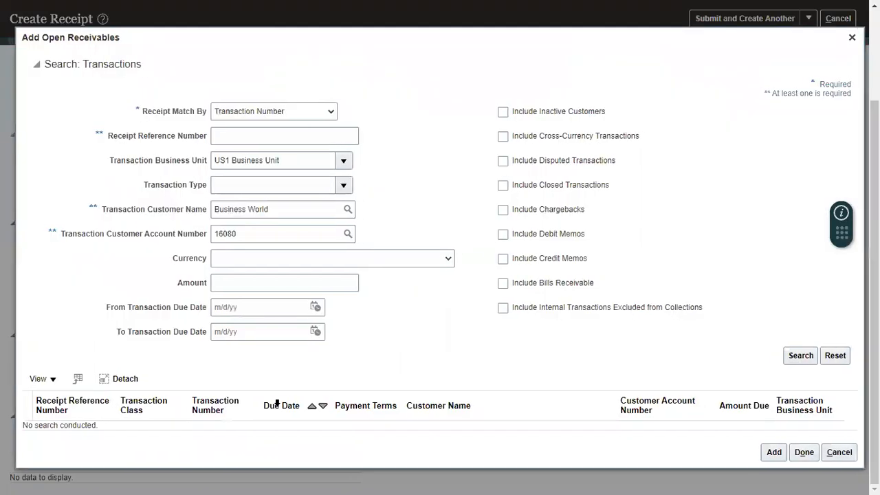
left_click(257, 136)
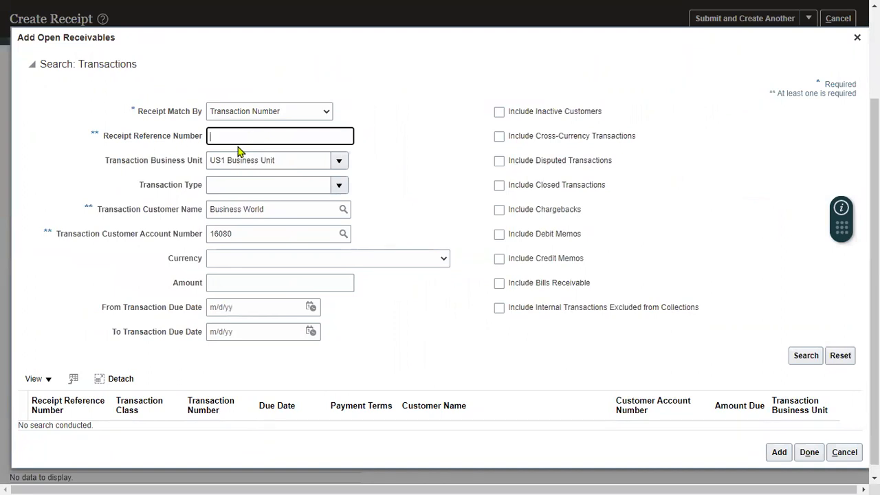
type("108390")
left_click(806, 356)
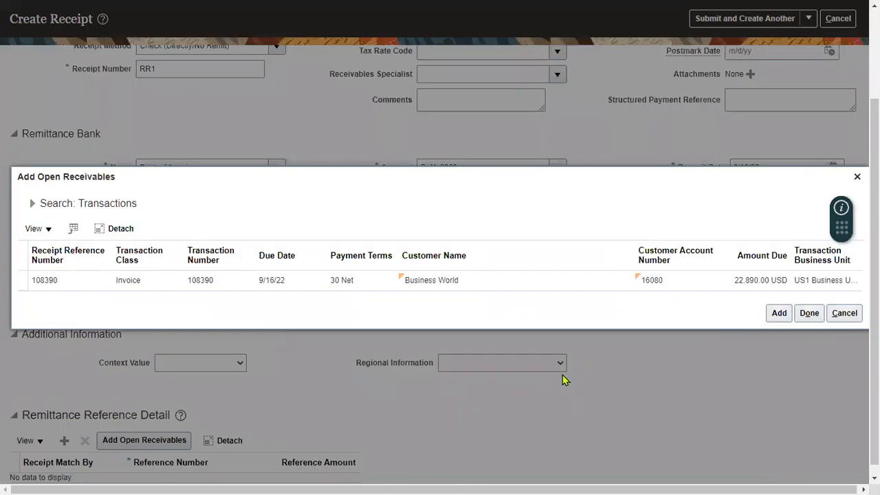
left_click(520, 287)
left_click(802, 314)
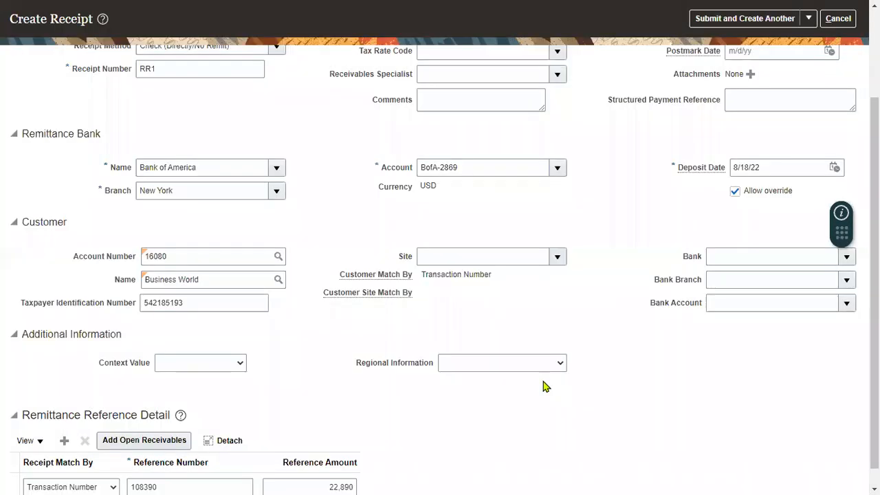
scroll(393, 346, "down", 1)
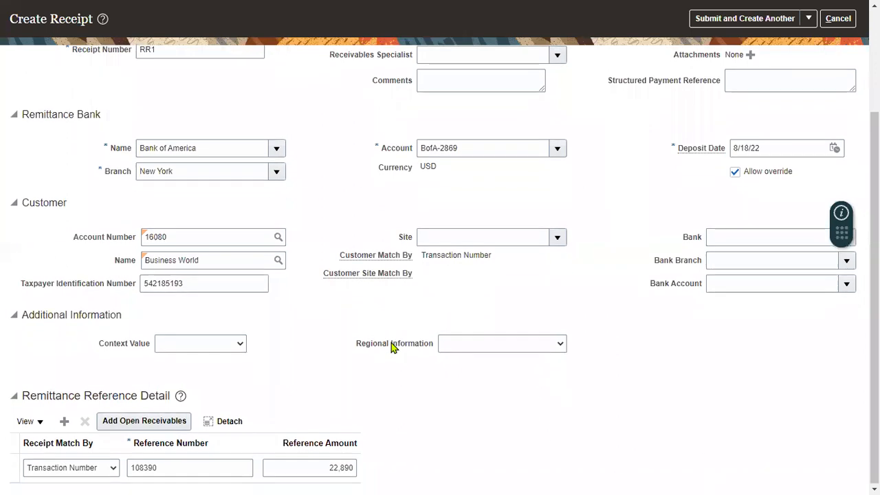
scroll(347, 314, "up", 3)
scroll(347, 314, "up", 1)
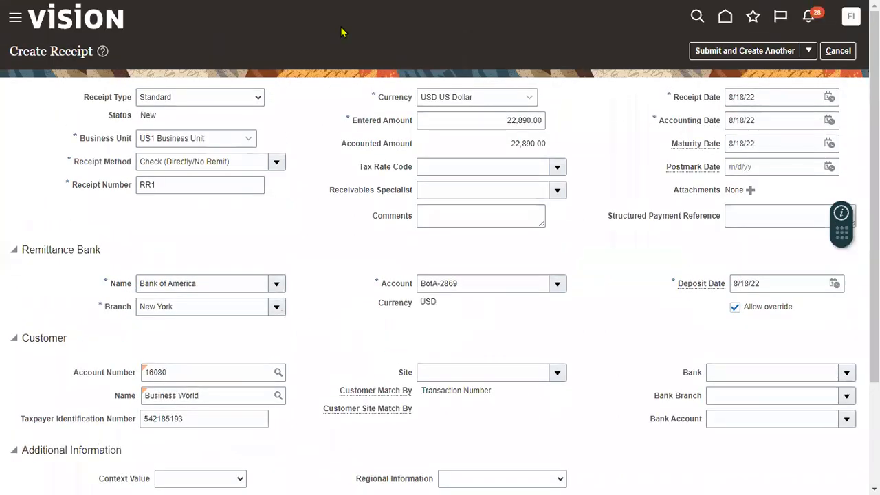
left_click(338, 80)
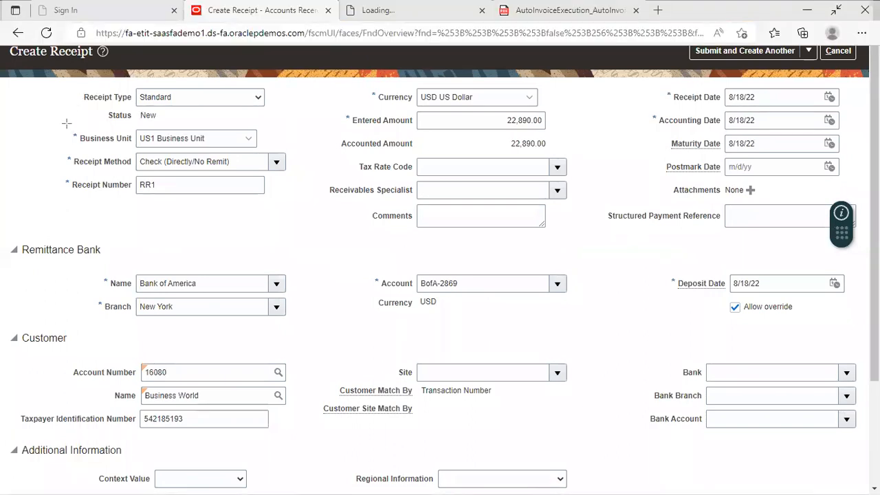
mouse_move(44, 123)
left_mouse_down()
mouse_move(212, 191)
mouse_move(303, 195)
left_mouse_up()
mouse_move(481, 104)
left_mouse_down()
mouse_move(462, 115)
mouse_move(605, 162)
left_mouse_up()
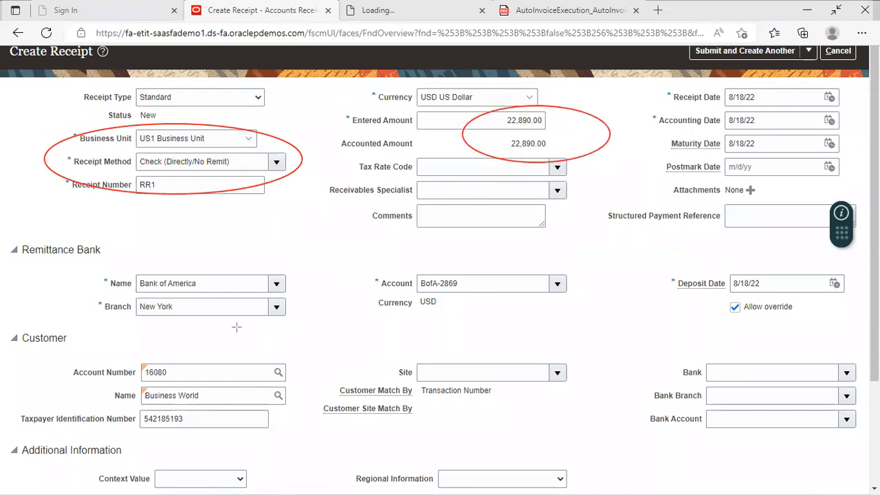
mouse_move(91, 360)
left_mouse_down()
mouse_move(165, 407)
mouse_move(382, 455)
left_mouse_up()
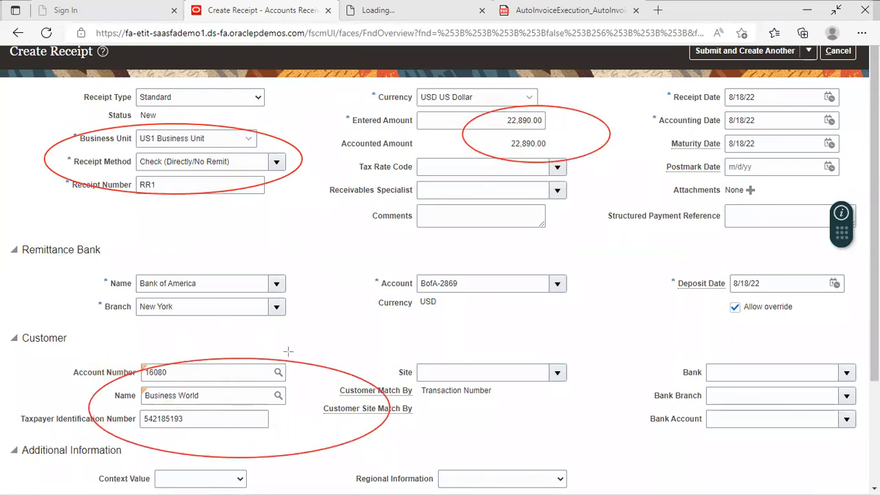
mouse_move(42, 229)
left_mouse_down()
mouse_move(114, 264)
mouse_move(756, 293)
mouse_move(813, 331)
left_mouse_up()
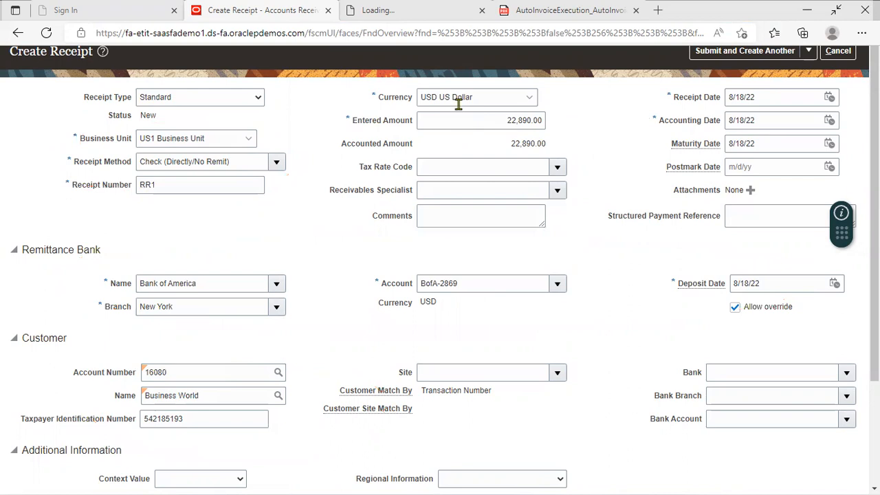
scroll(361, 447, "down", 2)
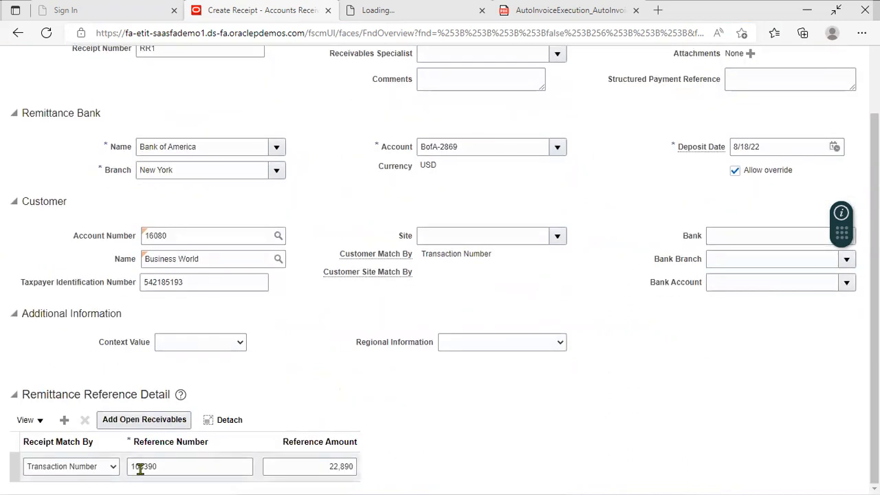
scroll(661, 312, "up", 2)
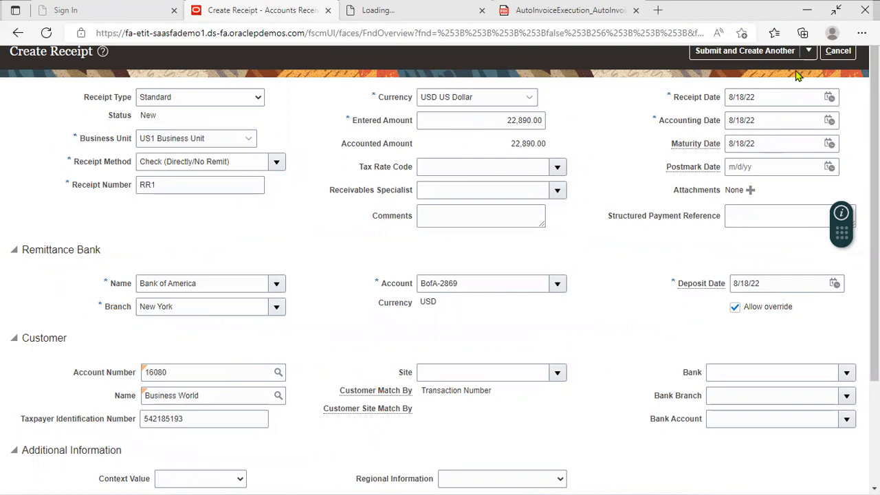
Submit receipt RR1 without applying it and acknowledge the creation confirmation
left_click(809, 51)
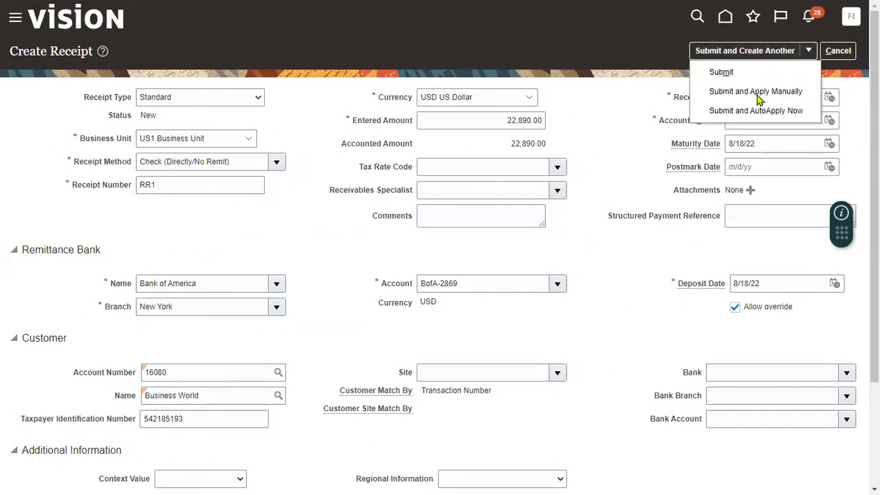
left_click(721, 72)
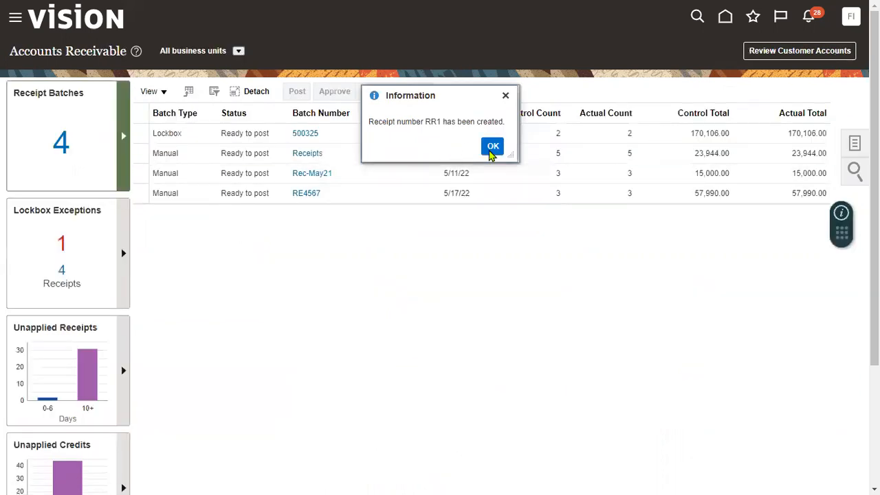
left_click(492, 146)
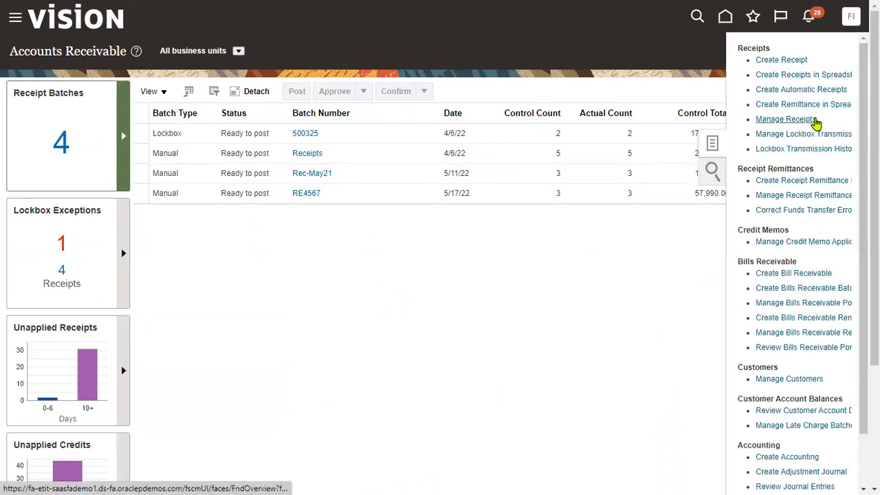
left_click(786, 119)
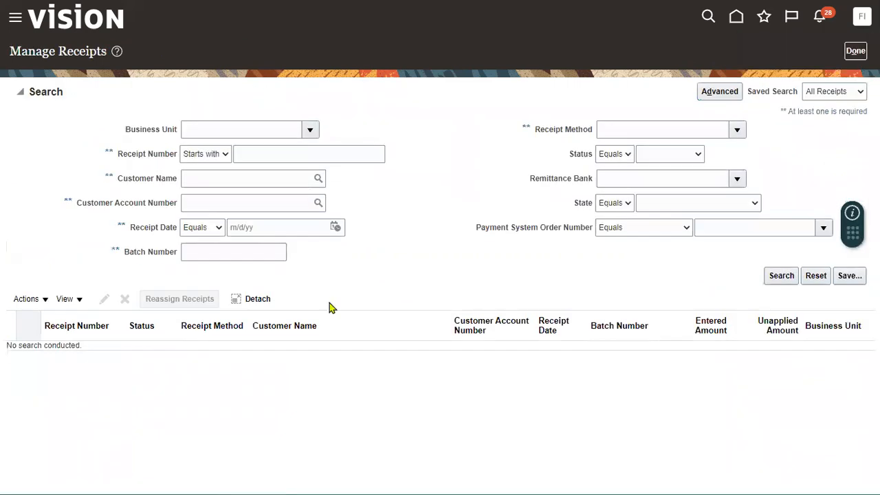
Search Manage Receipts for receipt number RR1
left_click(248, 147)
type("RR1")
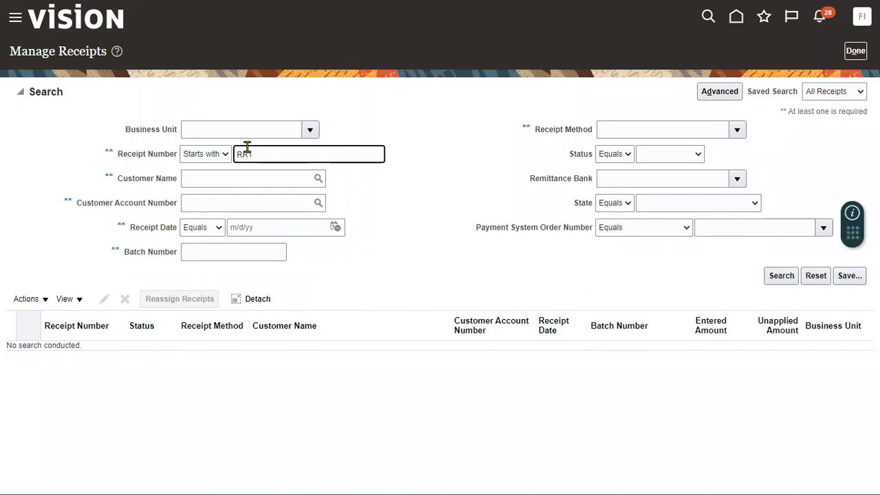
left_click(780, 275)
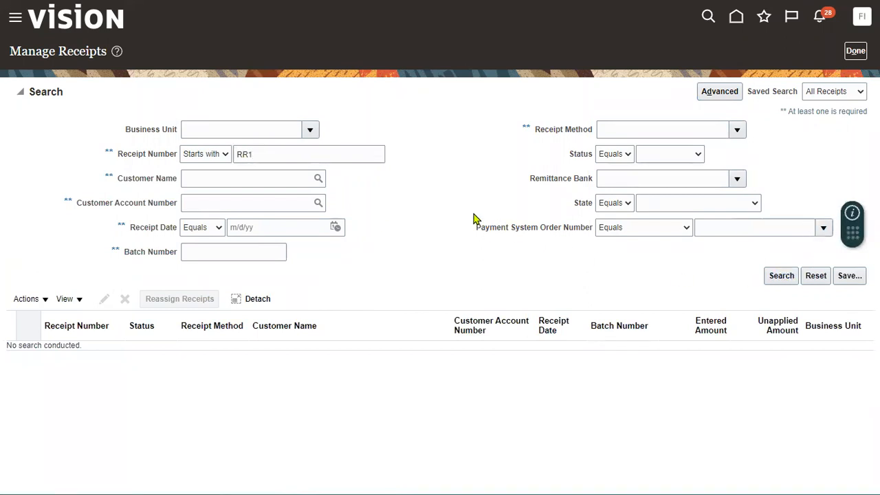
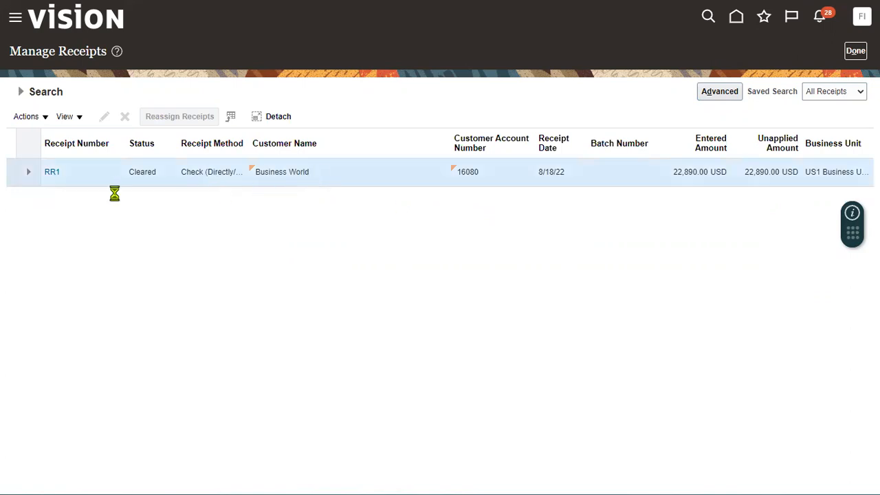
Open receipt RR1 from the search results, showing 22,890.00 USD fully unapplied
left_click(53, 173)
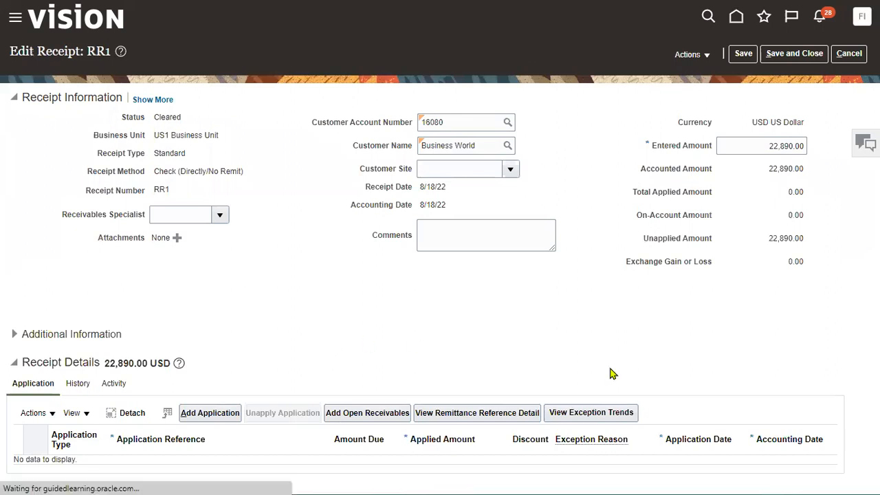
Post receipt RR1 to the ledger, save and close it, and finish with Manage Receipts
left_click(689, 54)
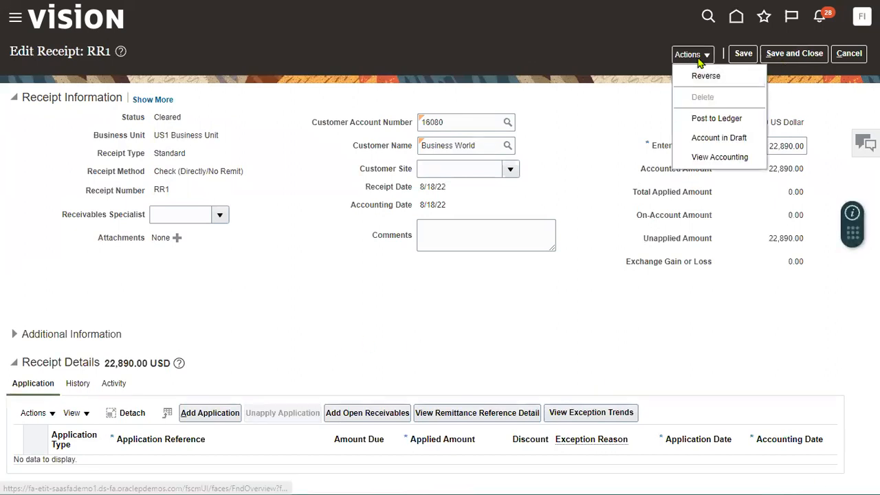
left_click(698, 121)
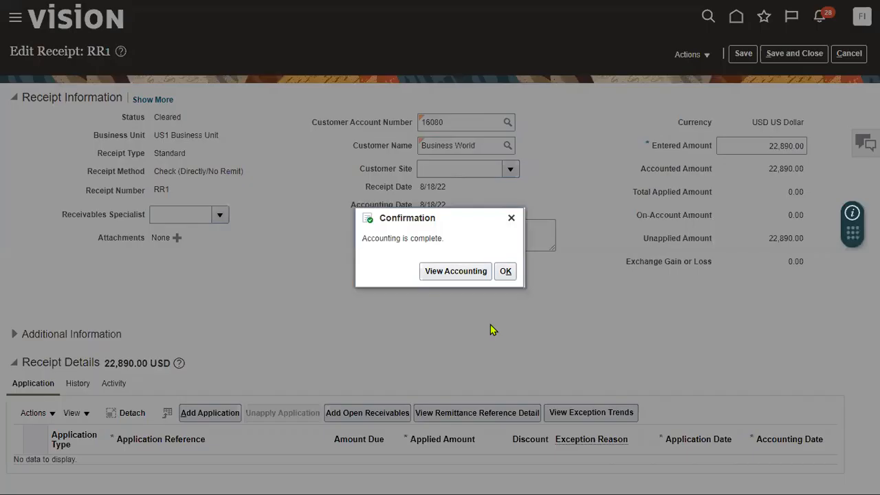
left_click(503, 272)
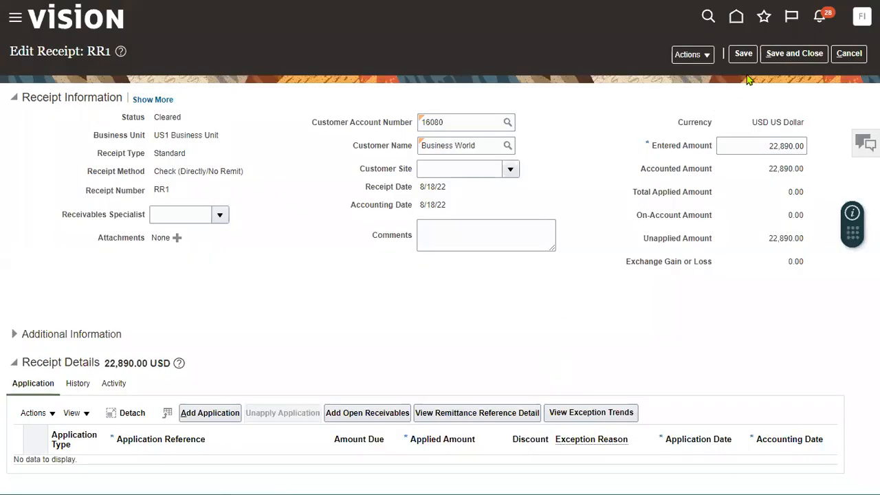
left_click(794, 54)
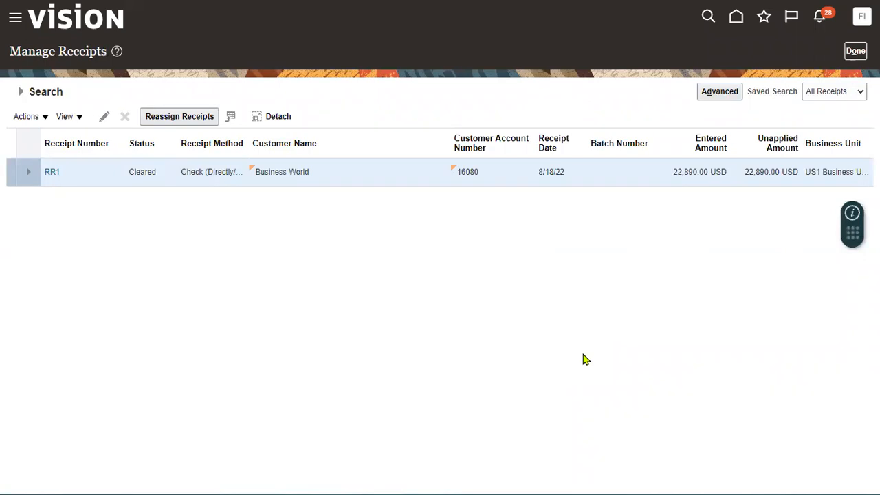
left_click(855, 50)
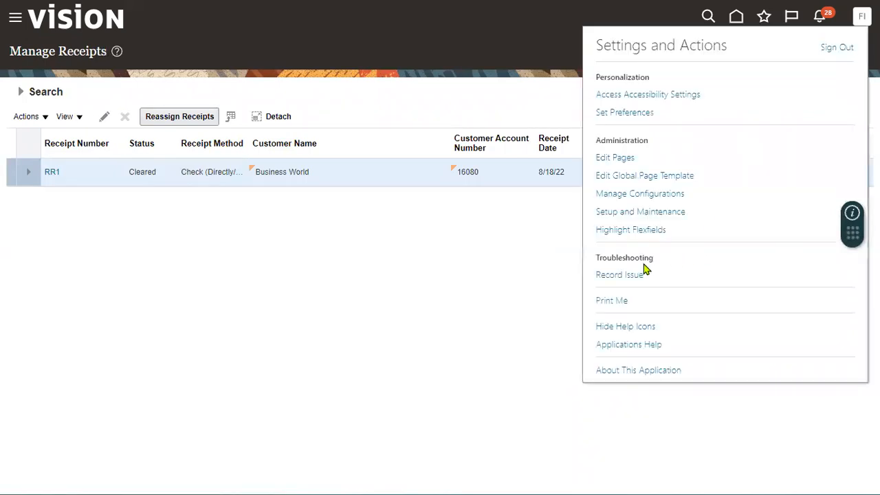
Sign out of the current session and sign back in as a different saved user
left_click(827, 52)
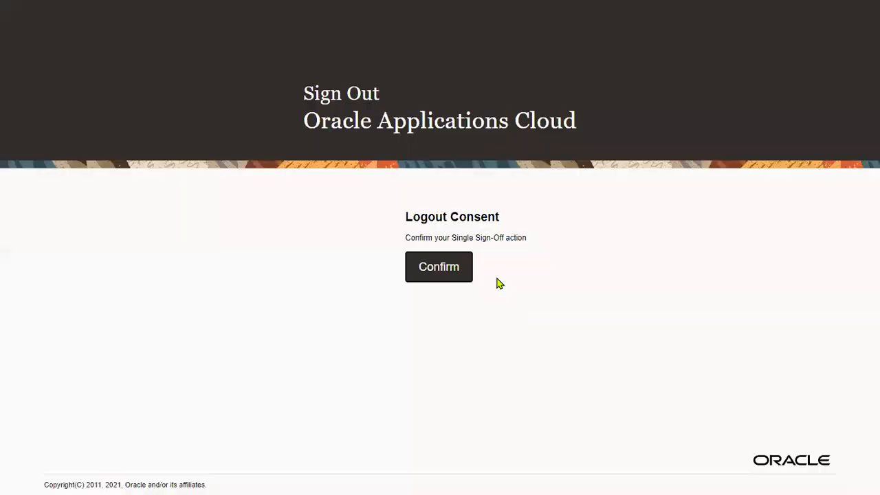
left_click(456, 267)
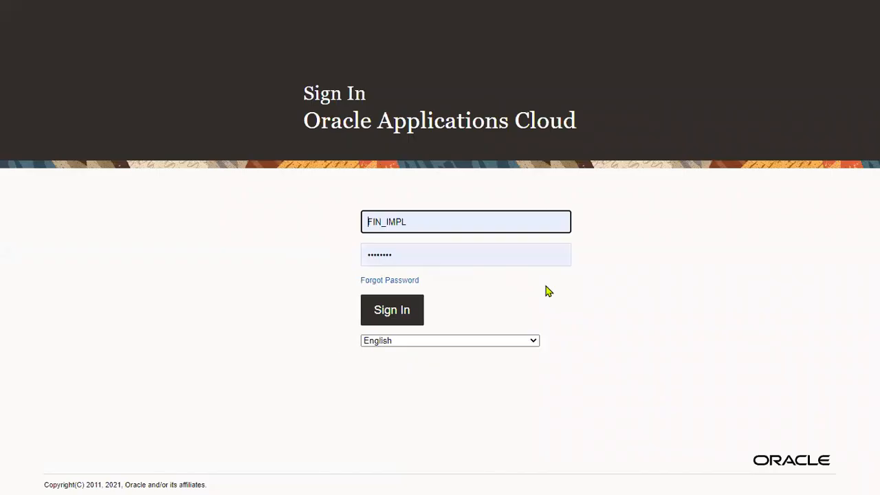
double_click(446, 222)
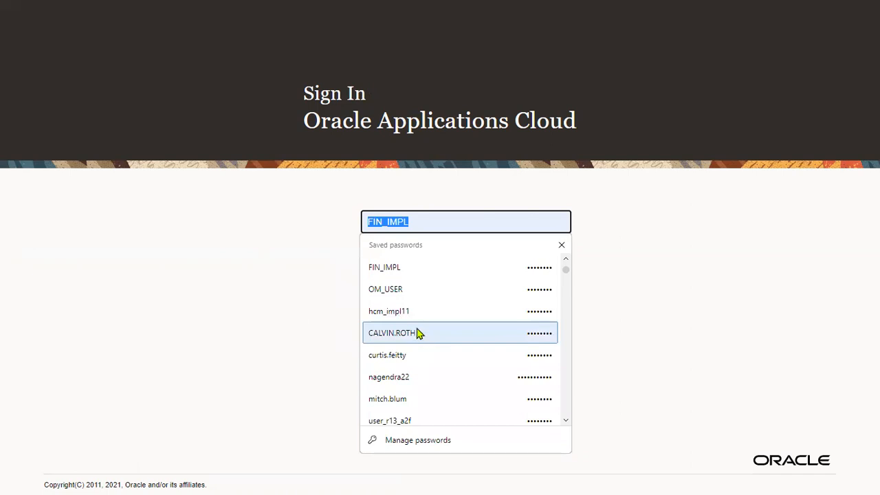
left_click(416, 294)
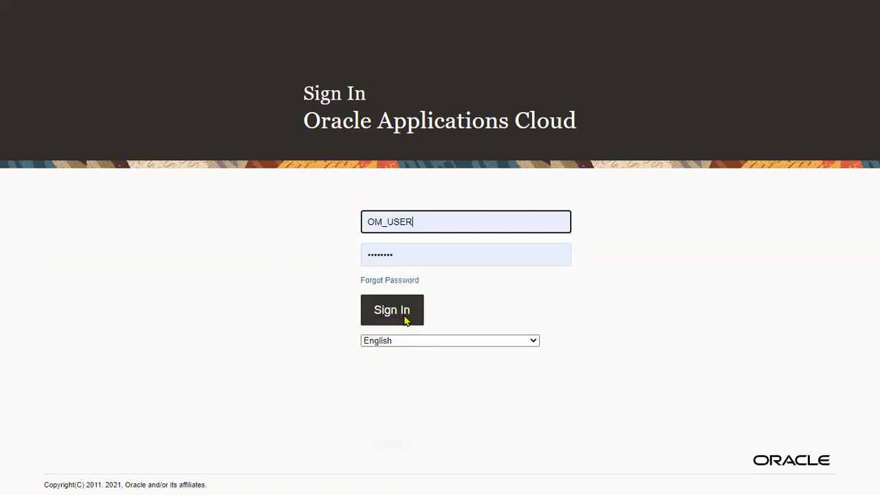
double_click(412, 224)
type("r")
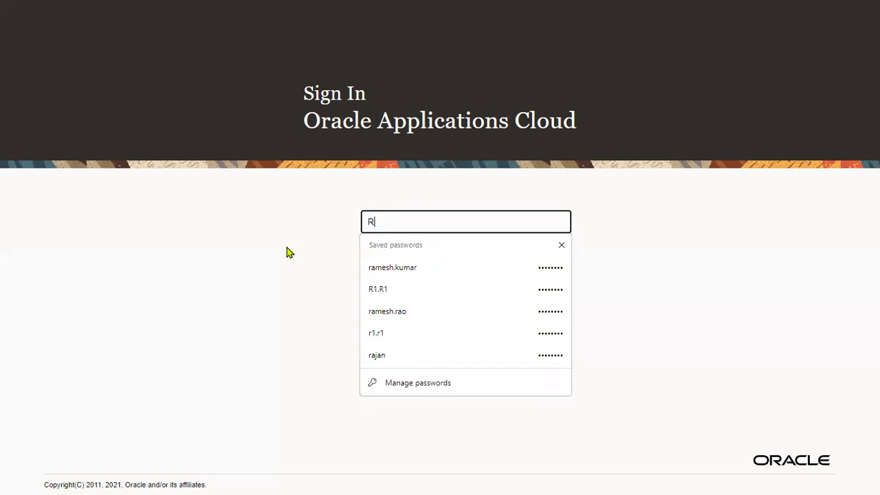
left_click(406, 264)
left_click(393, 312)
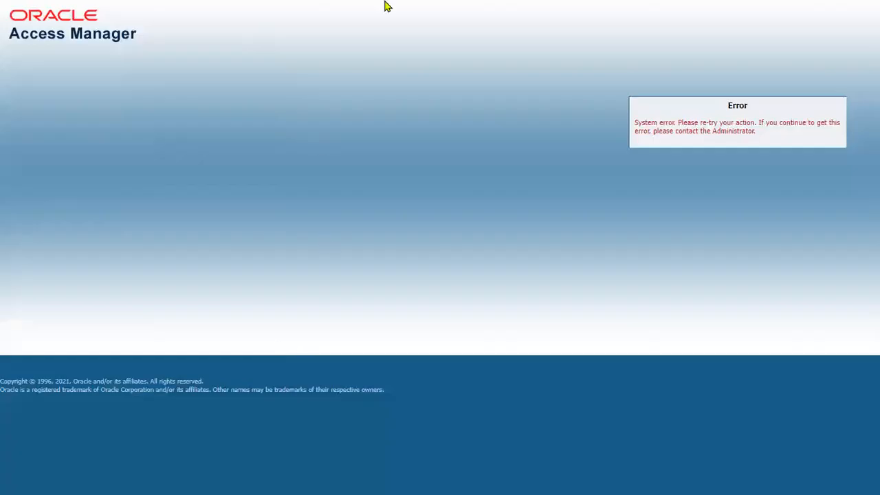
Remove the server path from the browser address and reload the site after the sign-on error
left_click(391, 33)
double_click(395, 33)
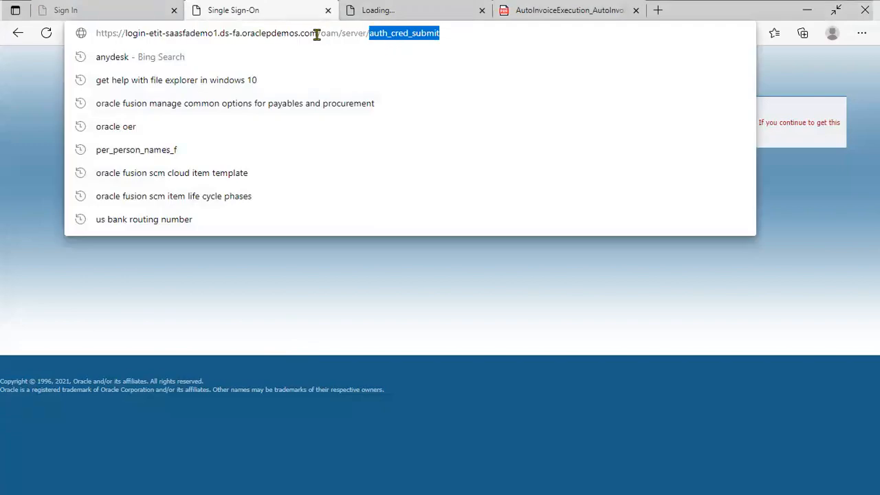
left_click_drag(317, 33, 532, 35)
key("BackSpace")
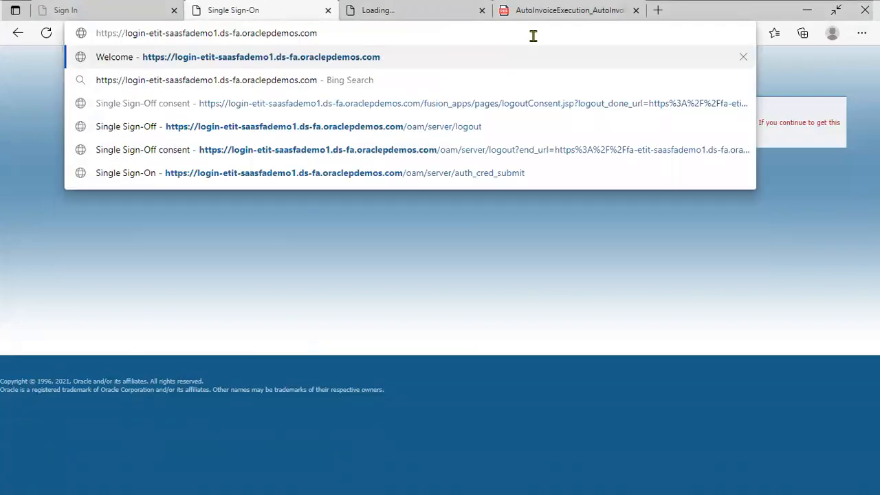
left_click(431, 54)
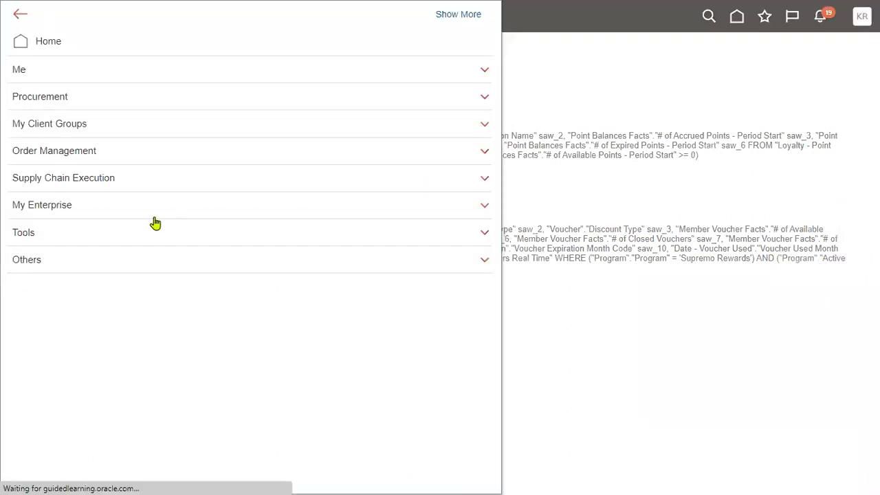
Open the Order Management work area and its Manage Orders search task
left_click(90, 151)
left_click(96, 175)
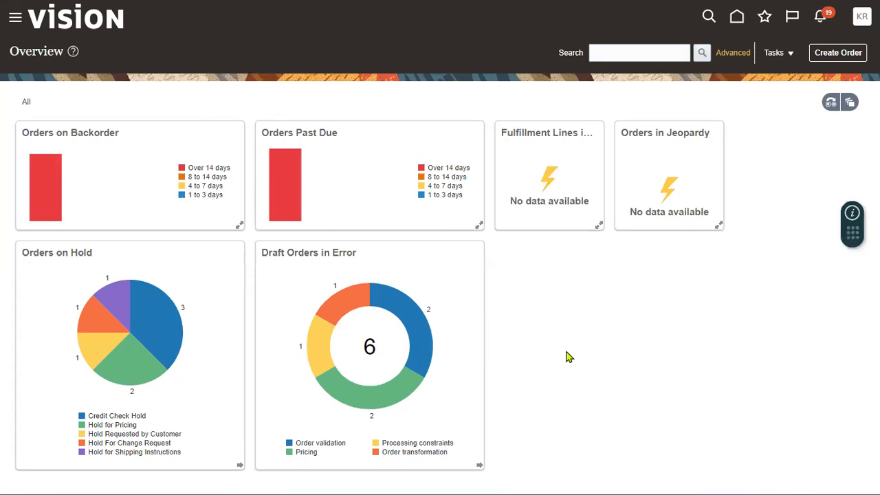
left_click(792, 57)
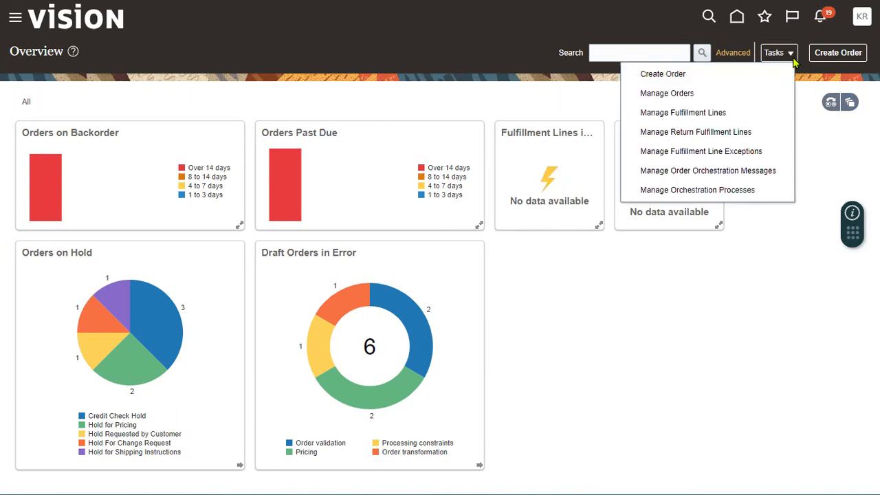
left_click(669, 96)
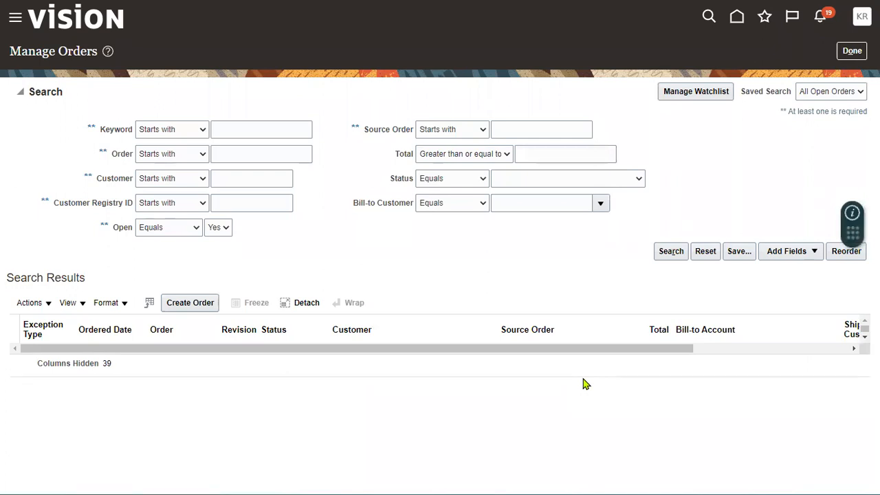
Search for order number 97409 and open it from the results
left_click(241, 153)
type("97409")
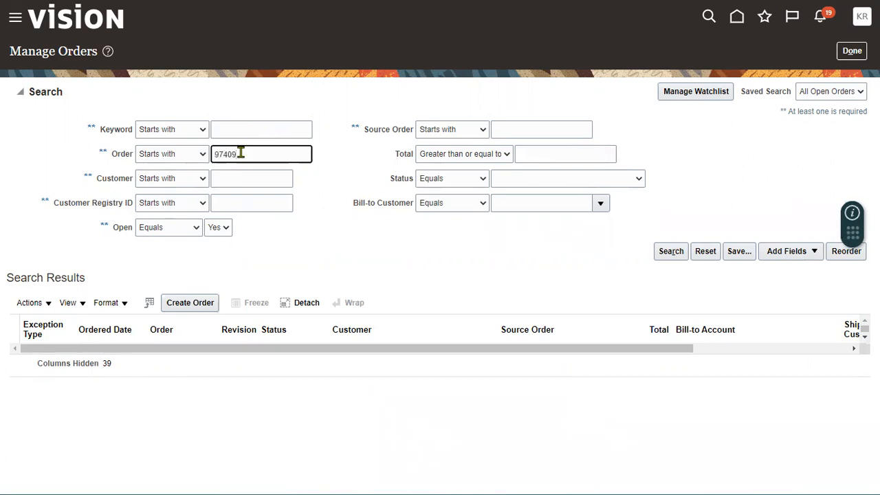
left_click(660, 254)
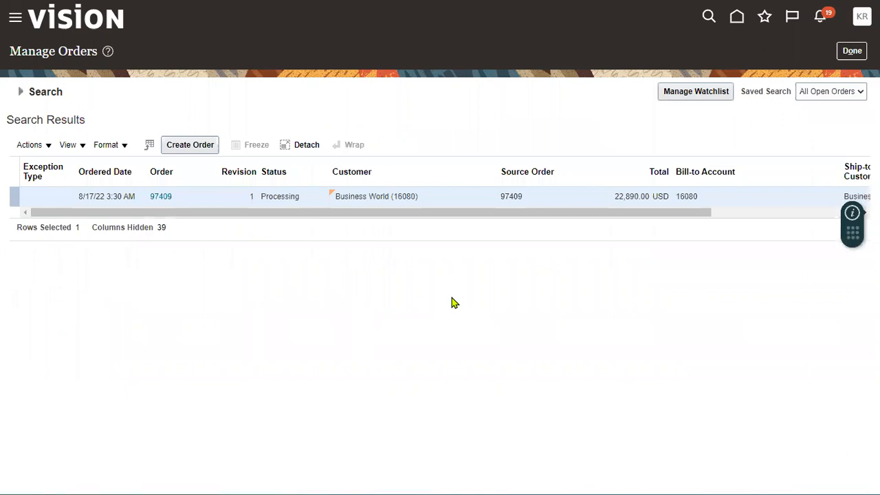
left_click(161, 198)
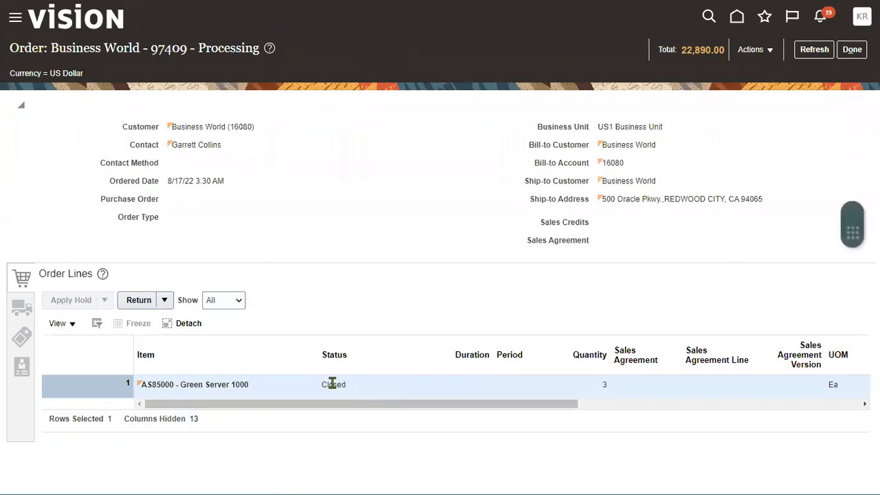
Note the line's Closed status and switch order 97409 to its fulfillment view
double_click(332, 384)
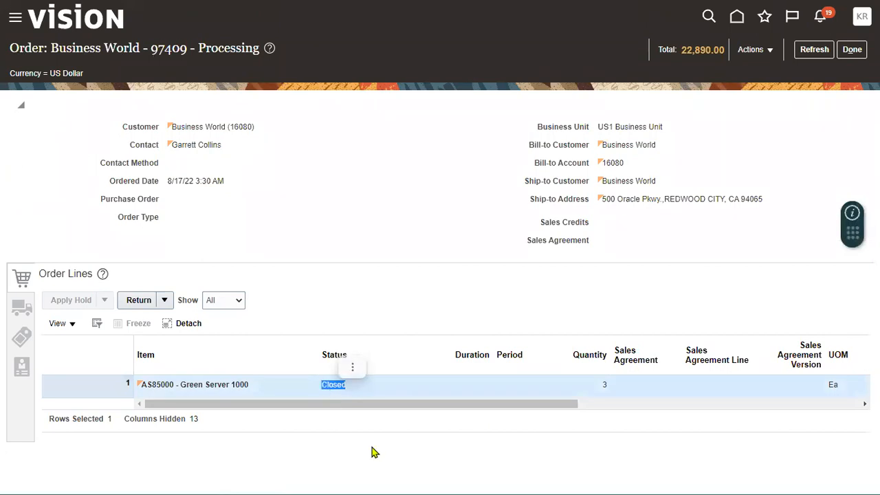
left_click(769, 52)
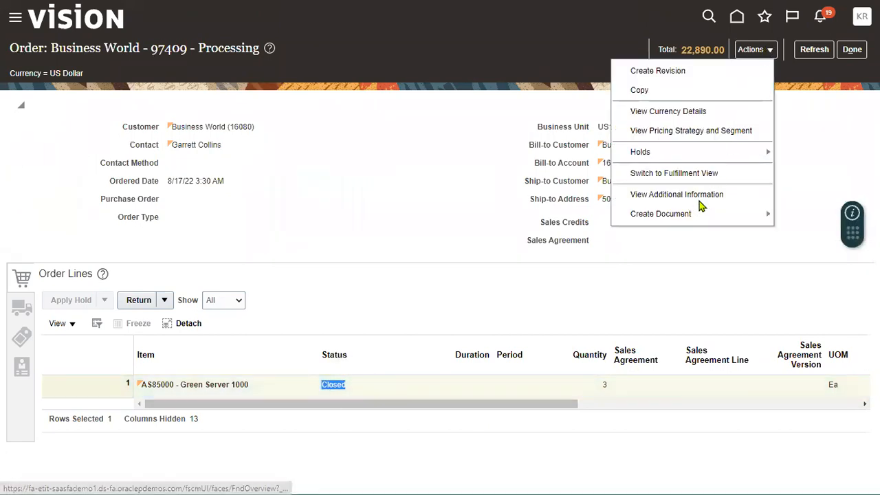
left_click(696, 174)
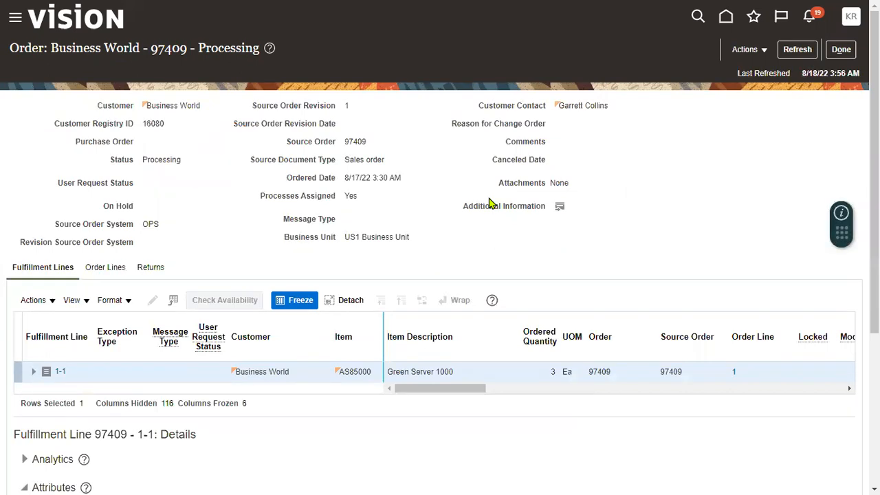
Review fulfillment line 1-1's billing, shipping and general attributes, then open its orchestration process
scroll(145, 426, "down", 3)
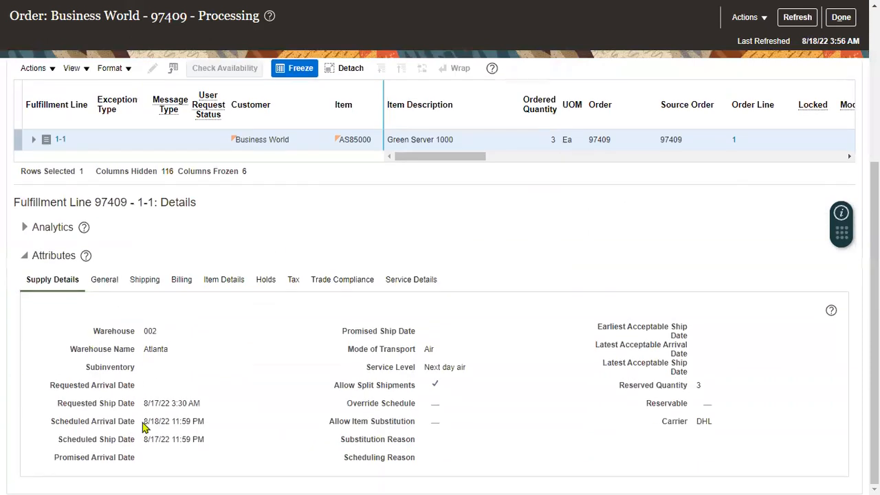
left_click(179, 281)
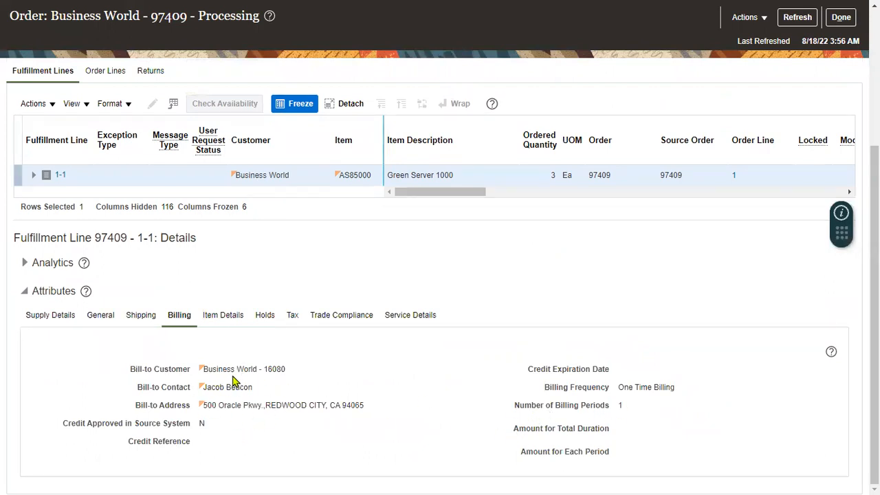
left_click(134, 317)
left_click(102, 317)
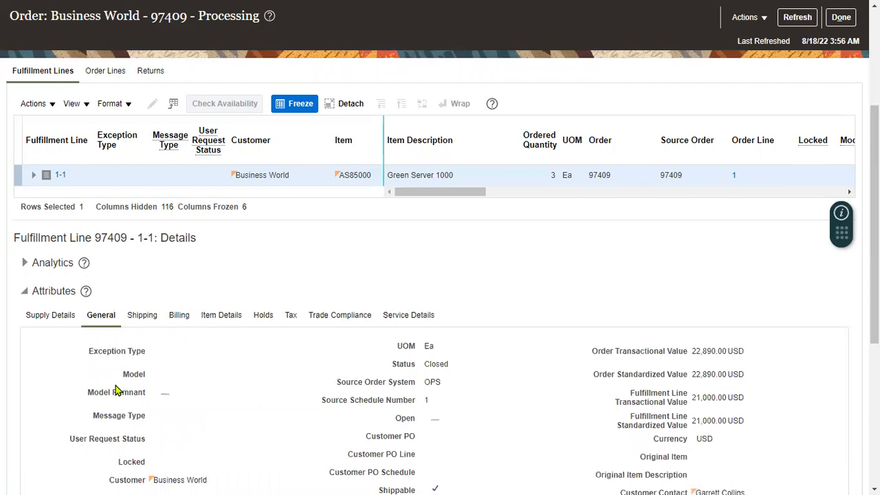
scroll(117, 391, "down", 5)
left_click(161, 335)
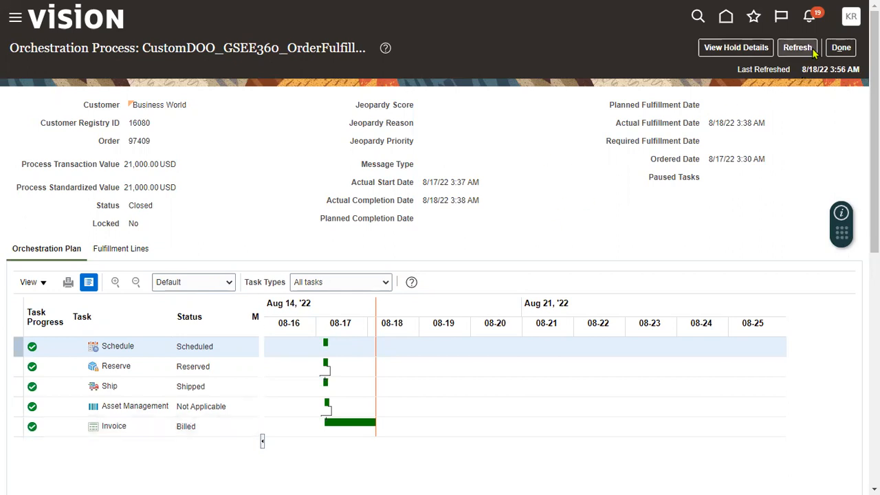
Leave the orchestration process and fulfillment view to return to order 97409's main page
left_click(841, 49)
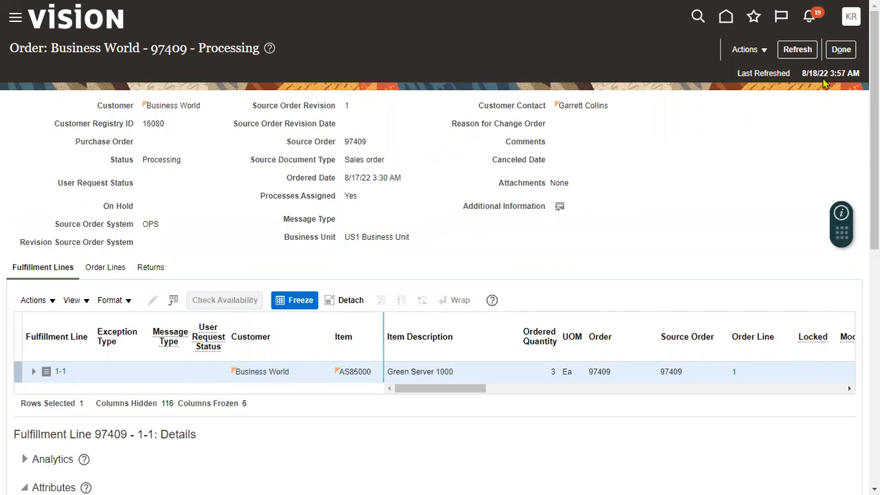
left_click(840, 49)
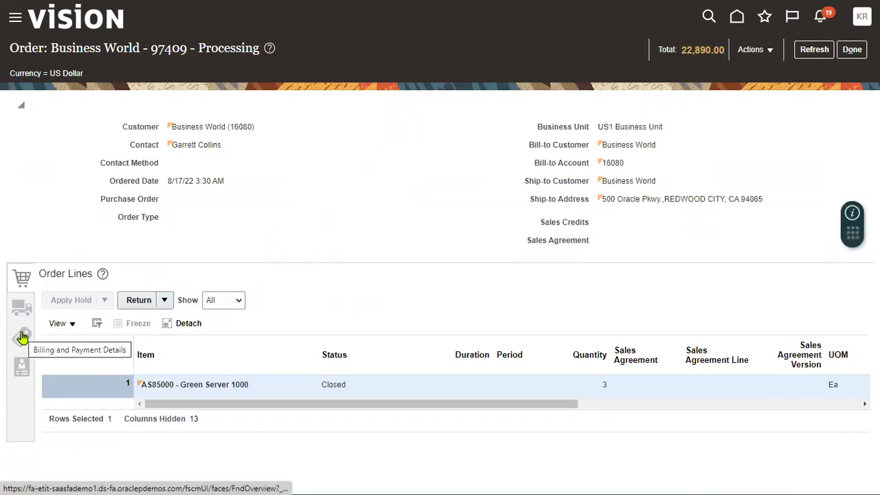
Review order 97409's billing and payment details, including the empty payment status details
left_click(22, 337)
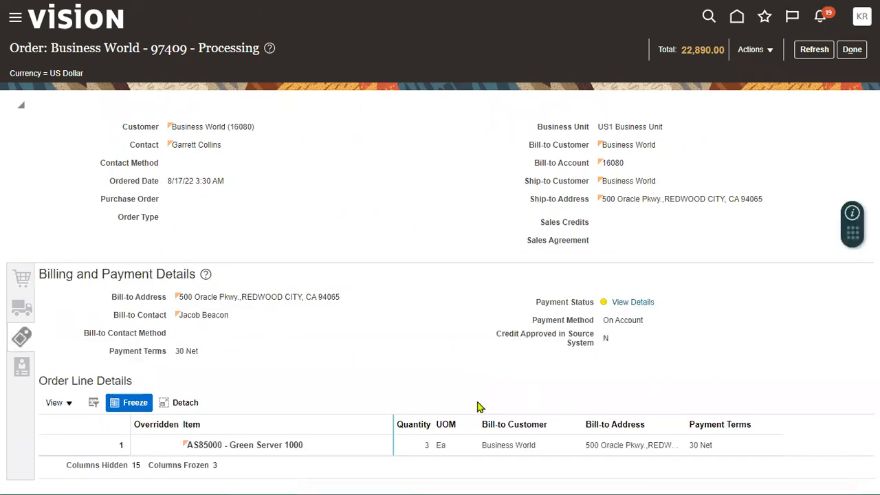
left_click(636, 305)
left_click(635, 303)
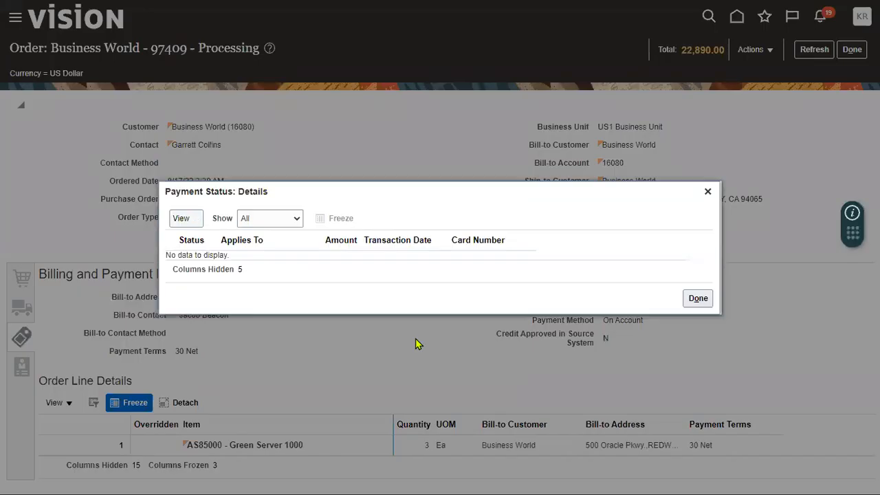
left_click(700, 299)
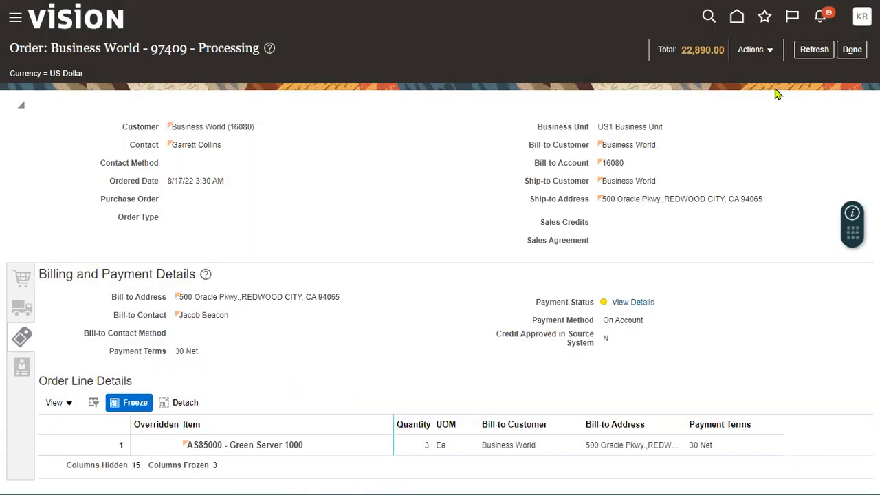
Close order 97409 and Manage Orders, then switch to the O2C checklist workbook
left_click(851, 49)
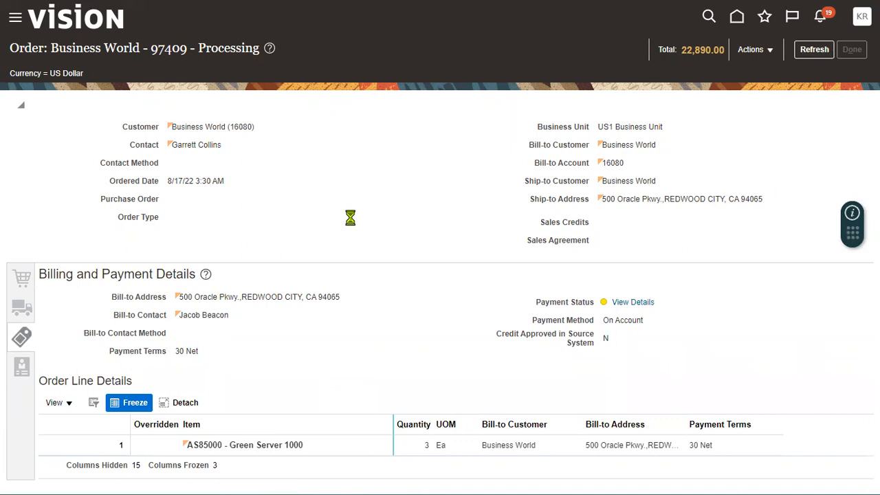
left_click(851, 53)
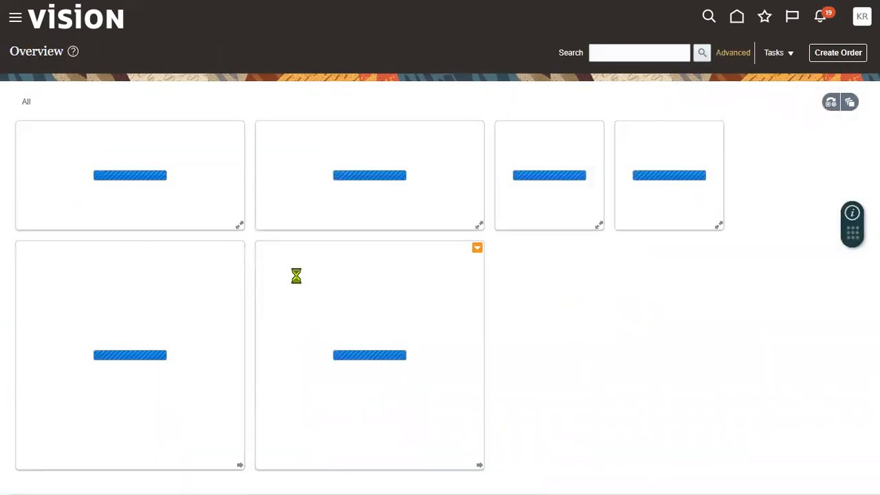
key("alt+Tab")
key("alt+Tab")
key("alt+Tab")
key("alt+Tab")
key("alt+Tab")
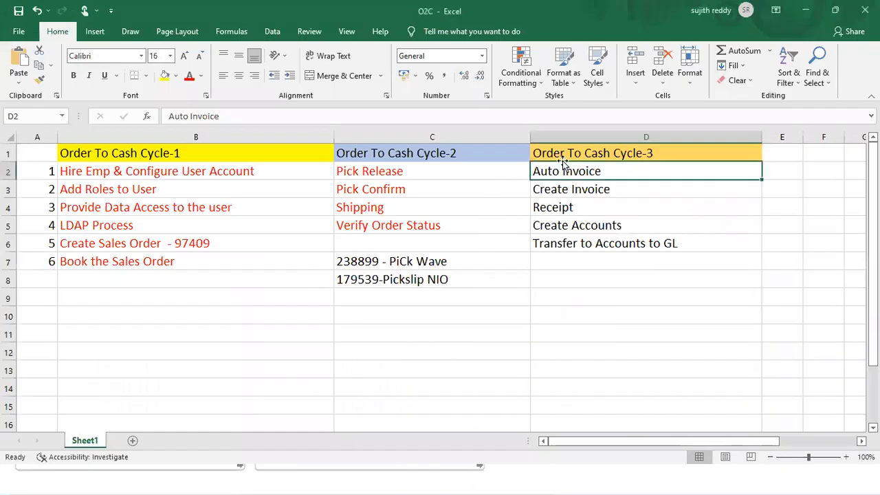
Make the Cycle-3 steps in D2:D6 red, then review the Cycle-1 steps
left_click_drag(564, 171, 576, 240)
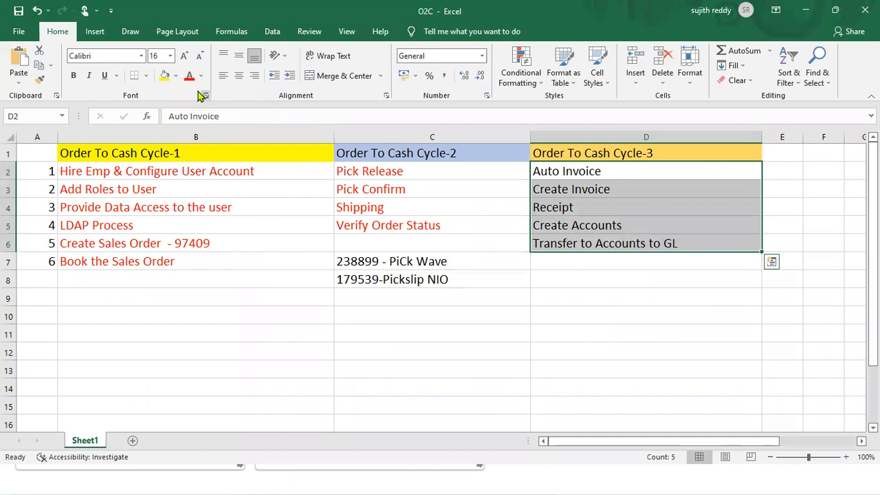
left_click(451, 204)
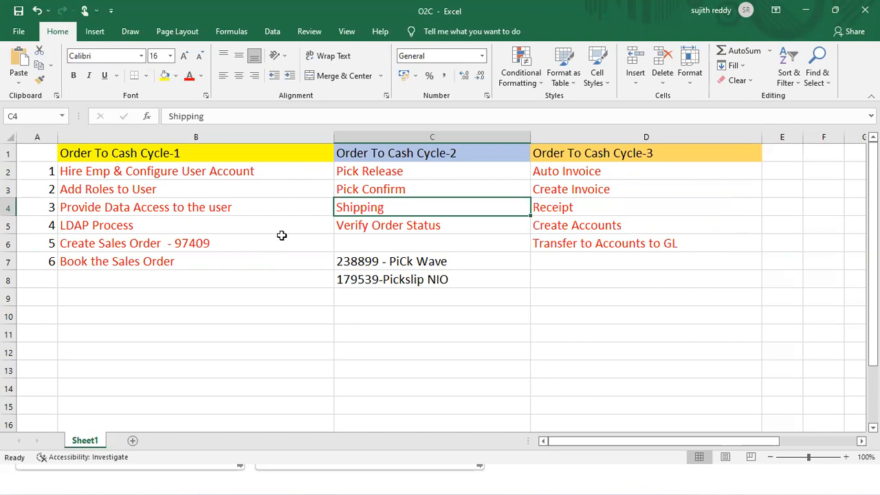
left_click_drag(49, 157, 168, 172)
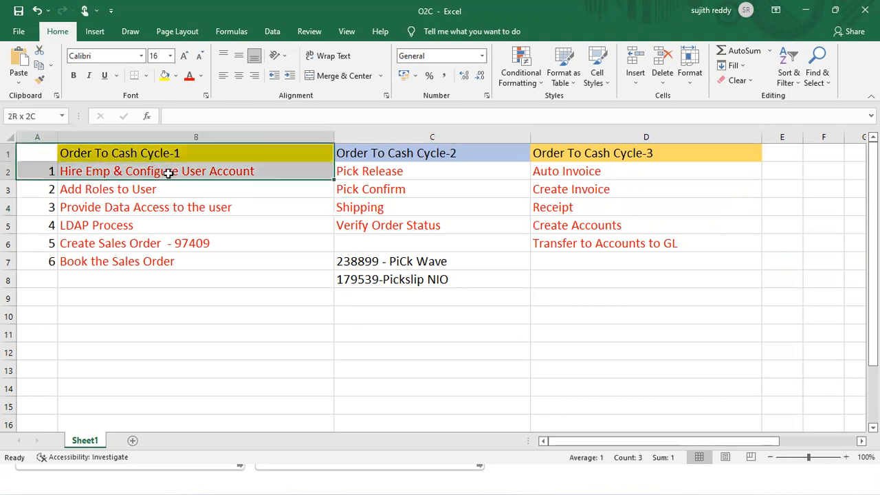
left_click_drag(168, 172, 169, 243)
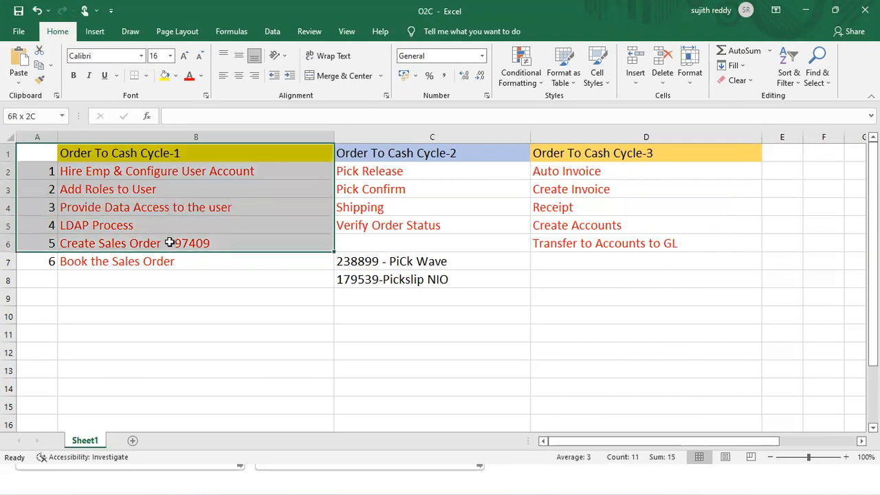
left_click_drag(169, 243, 169, 253)
Review the Cycle-2 and Cycle-3 steps, then return to the Oracle Order Management Overview
left_click_drag(369, 151, 375, 221)
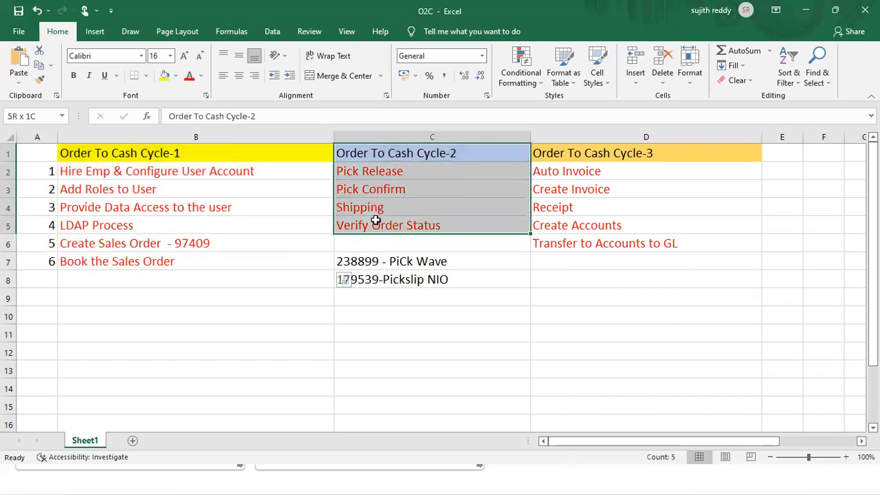
left_click_drag(376, 221, 375, 221)
left_click_drag(591, 159, 608, 188)
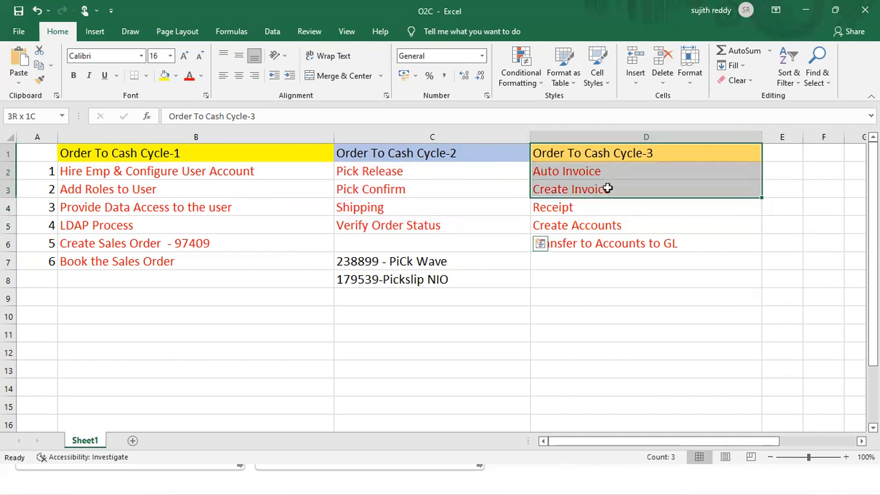
left_click_drag(607, 187, 608, 222)
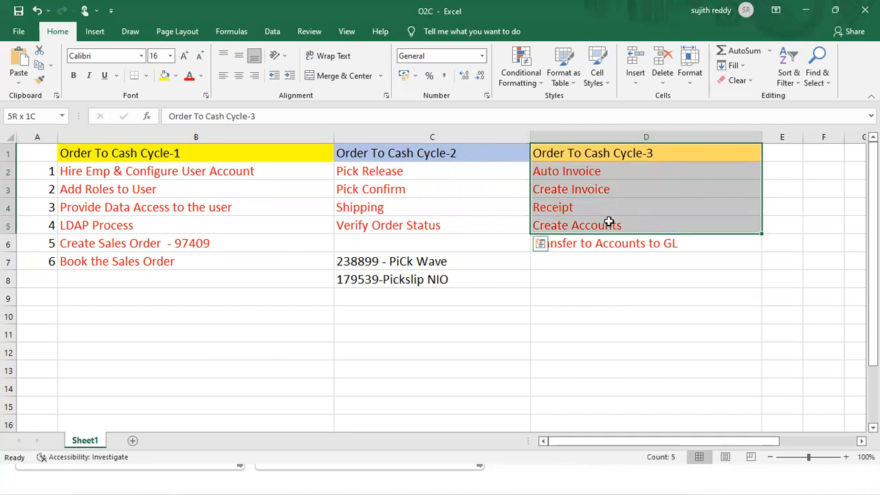
left_click_drag(608, 221, 611, 244)
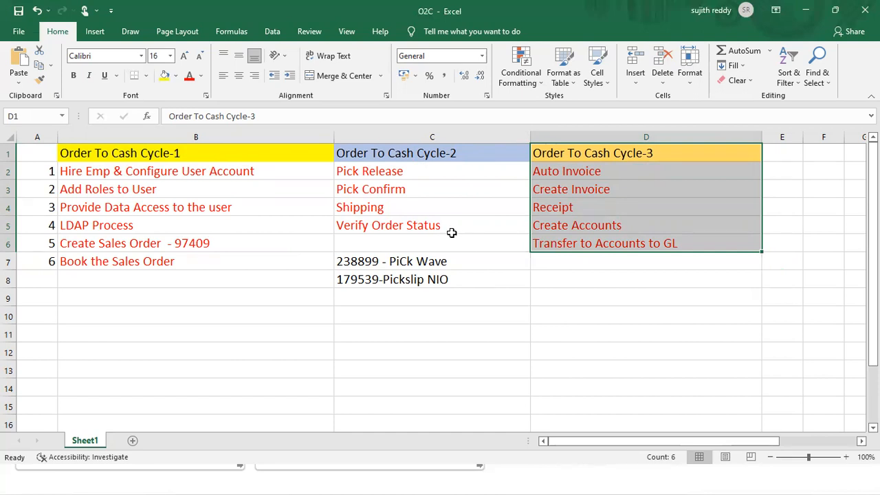
left_click(552, 477)
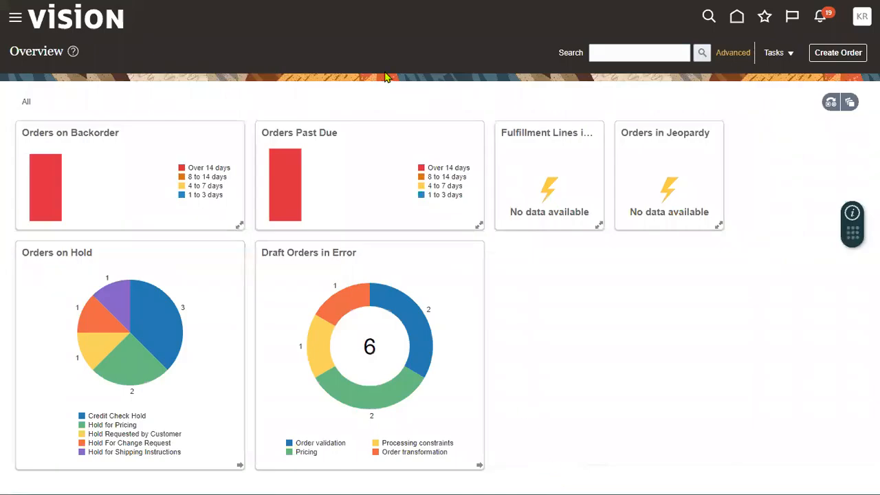